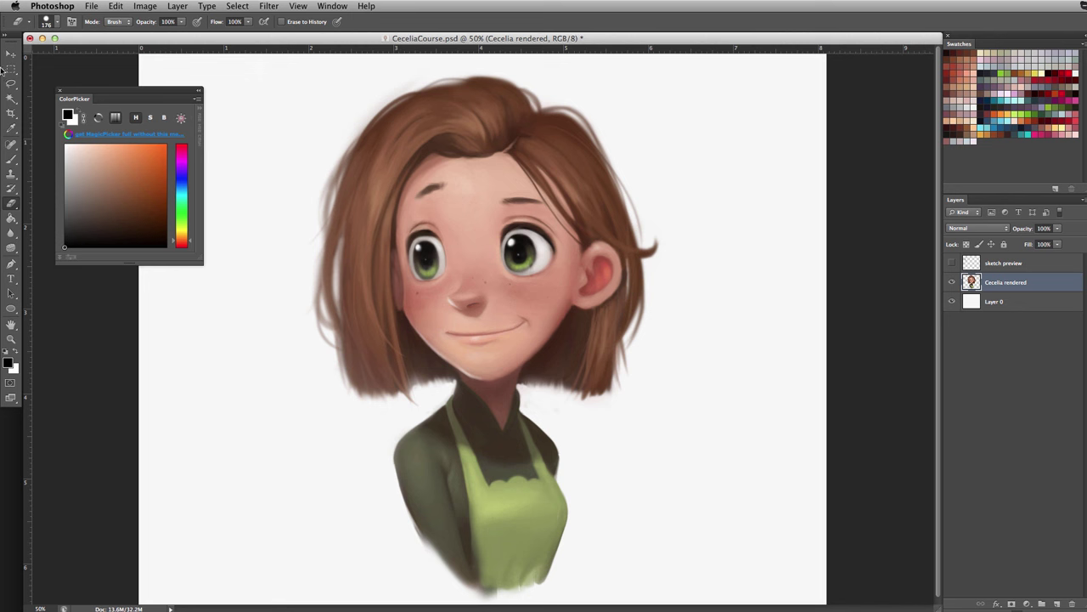
- Scale the Cecelia rendered layer down to about 43% and place the portrait near the canvas's upper-left corner
click(11, 55)
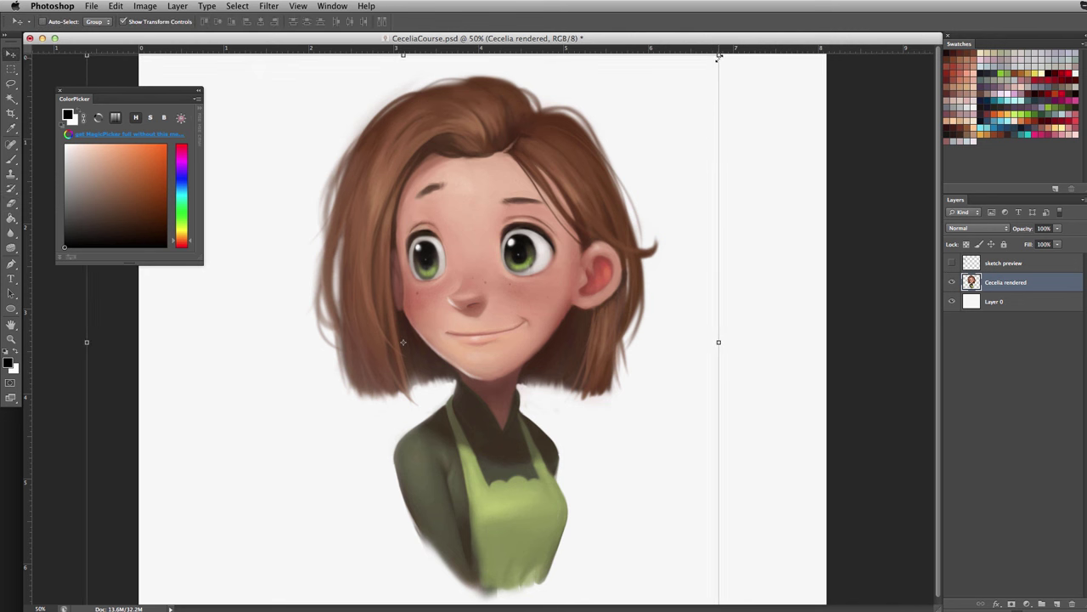
drag(719, 55, 430, 382)
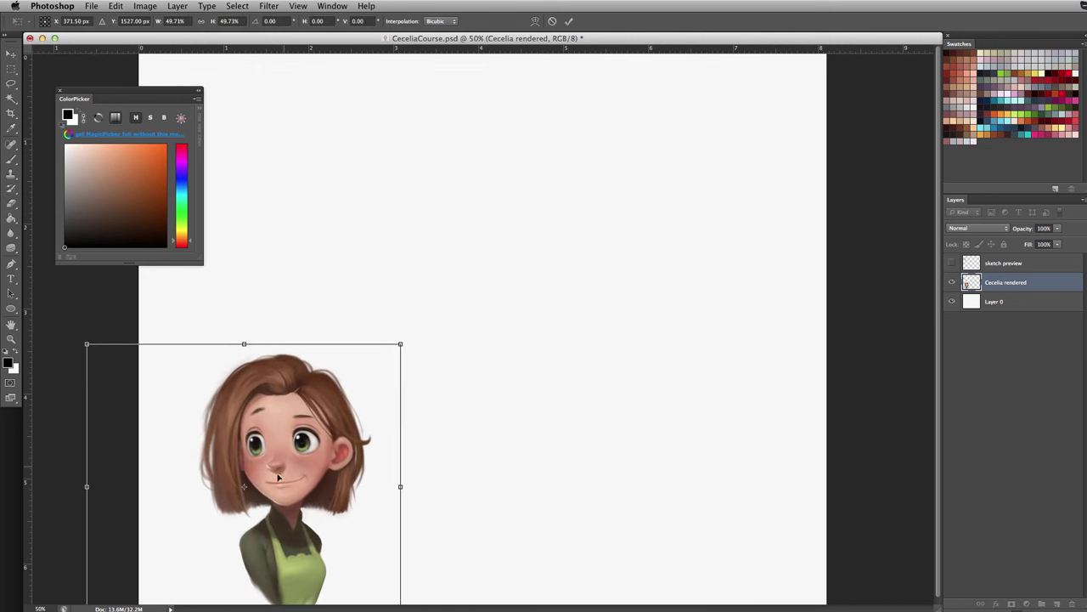
drag(272, 488, 310, 210)
drag(435, 346, 393, 308)
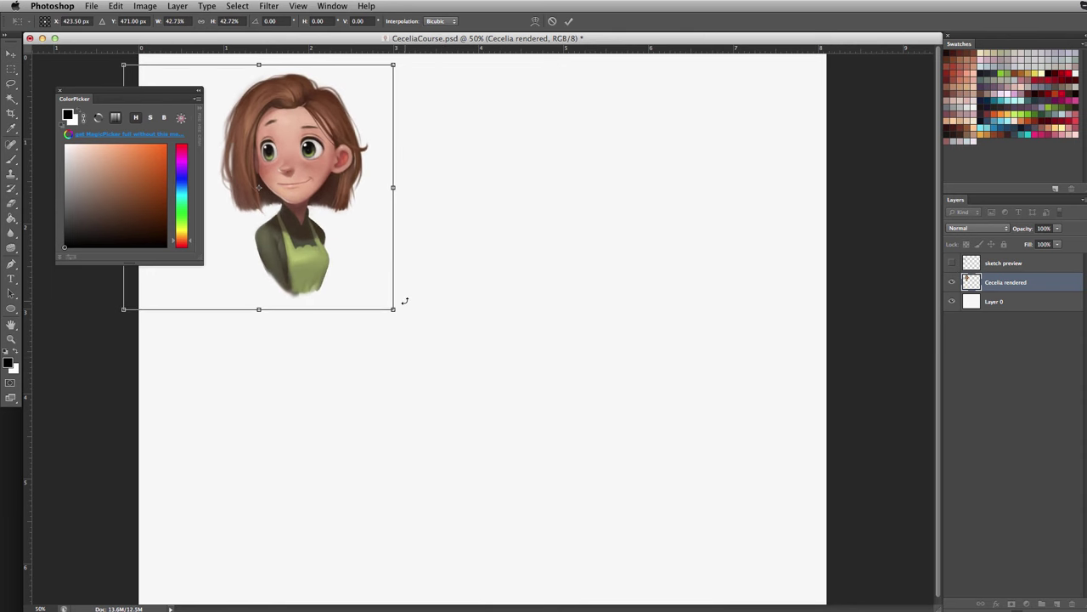
key(Return)
- Add a new layer above Cecelia rendered and choose the second hard round brush from the Basic brushes
key(b)
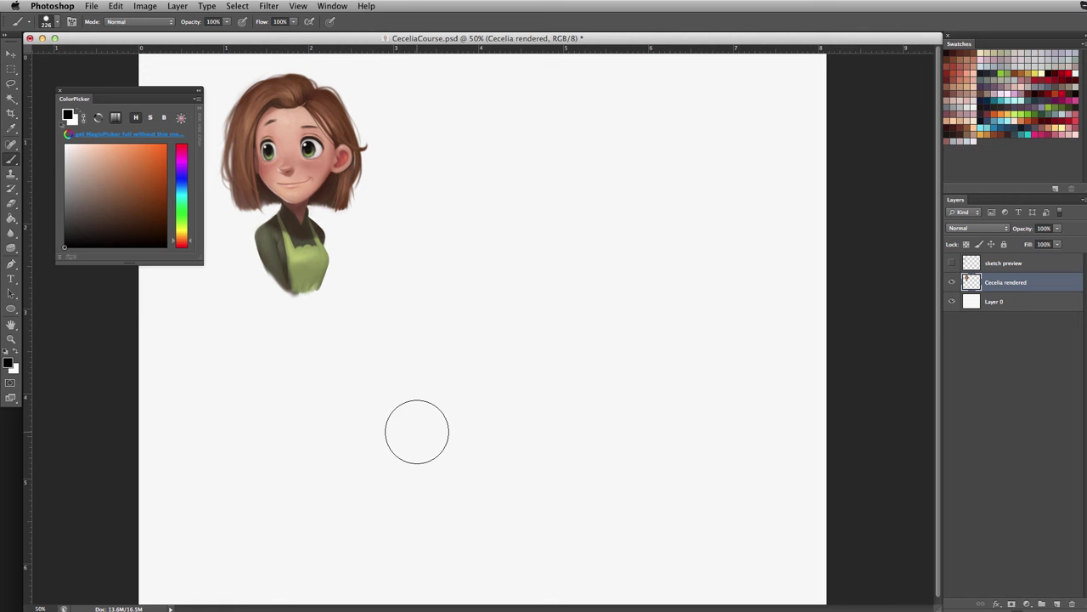
key(alt+shift+super+n)
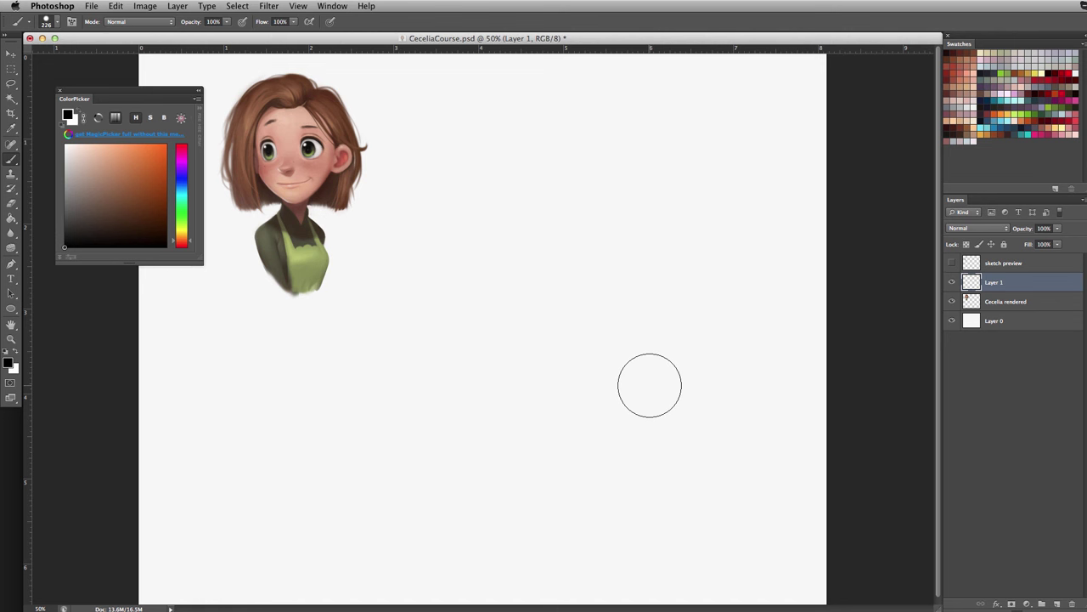
key(bracketright)
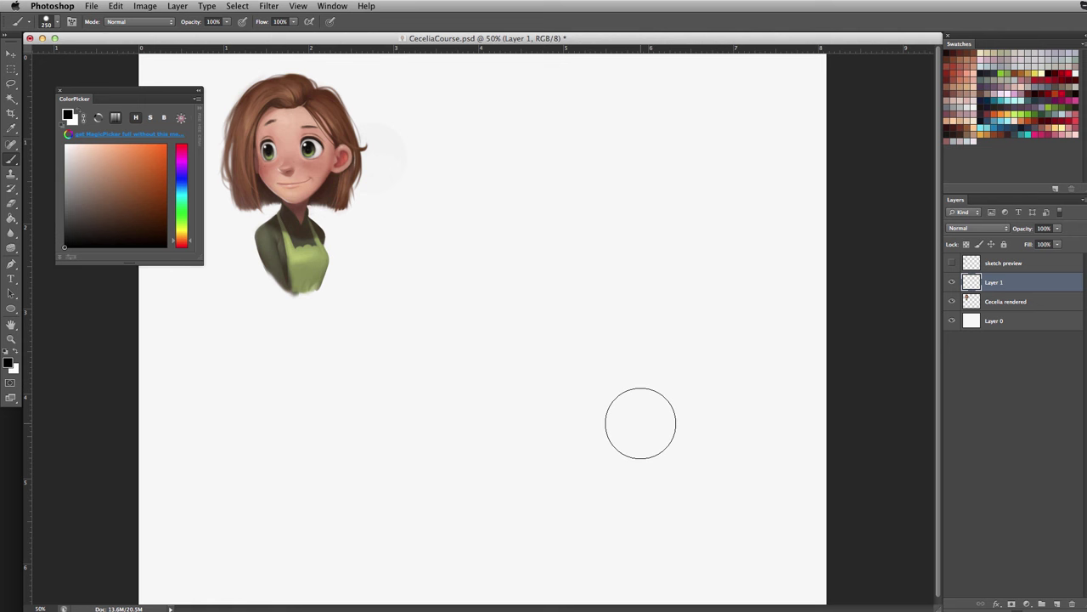
click(48, 22)
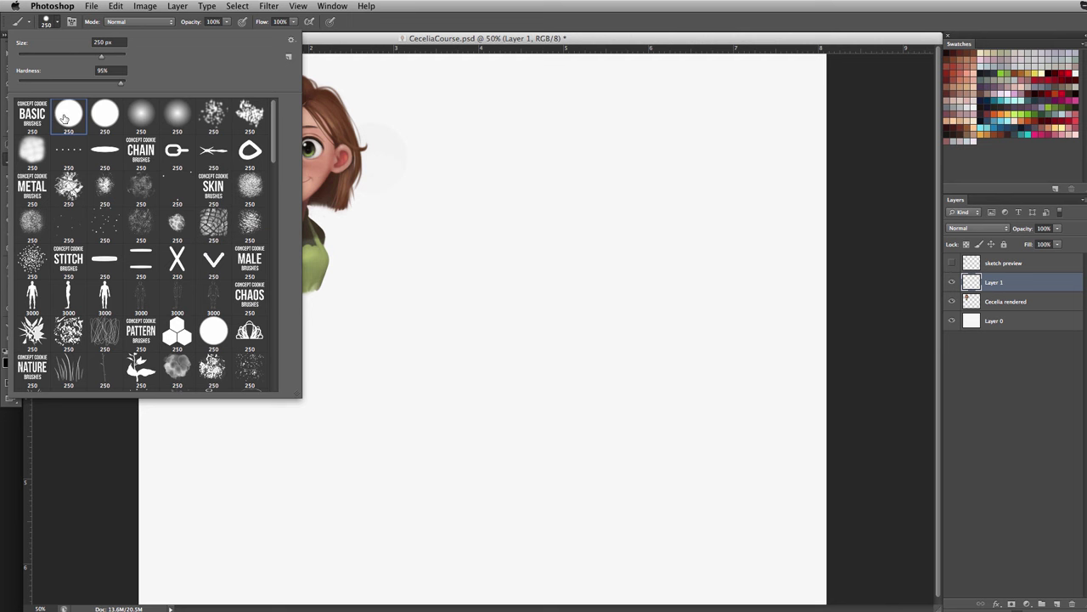
click(107, 120)
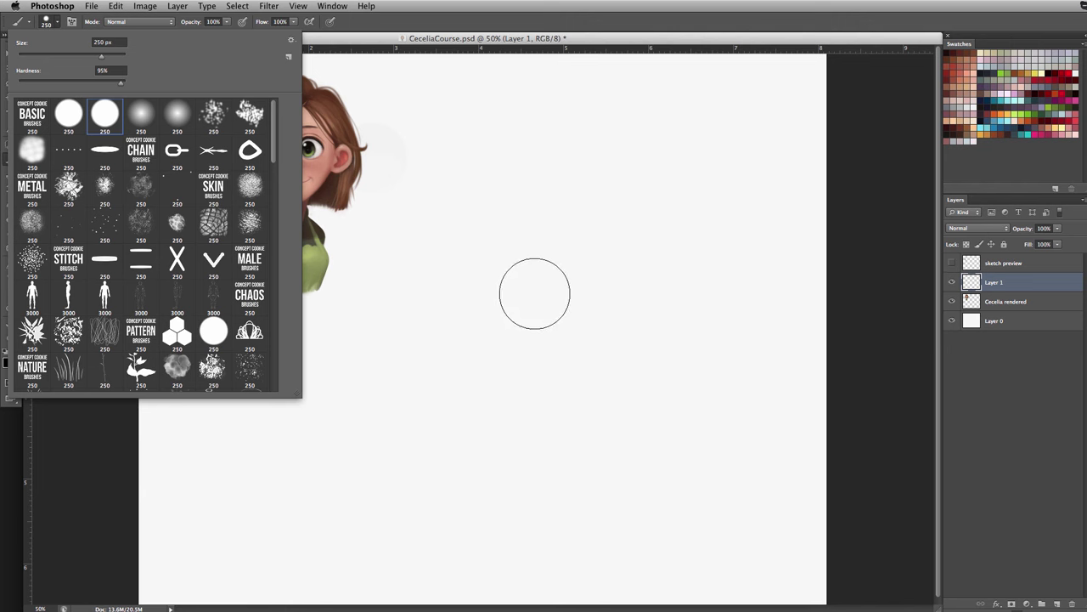
drag(536, 293, 501, 295)
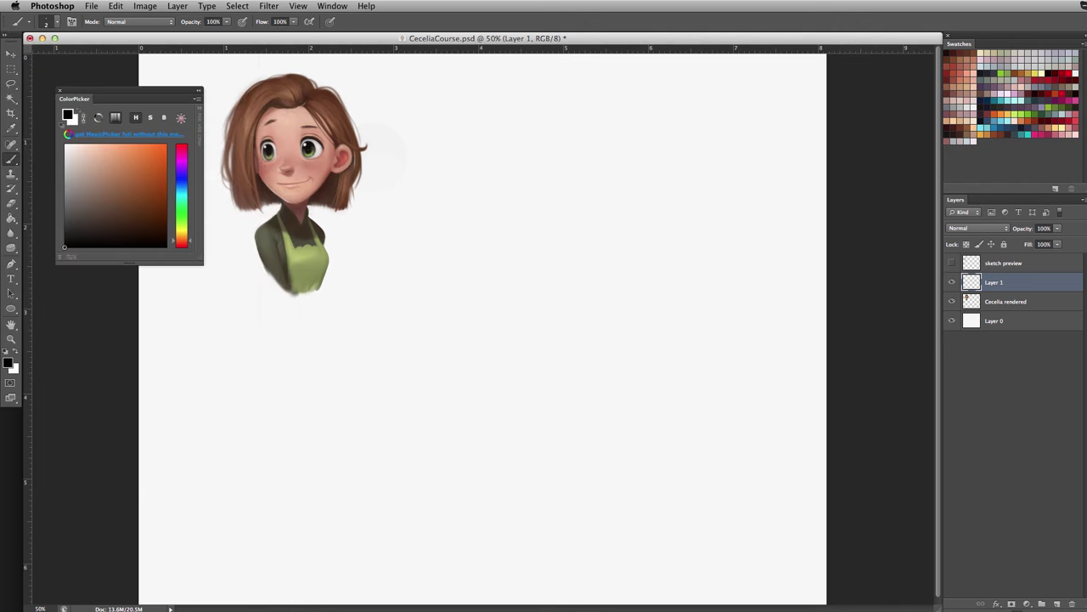
- Bring up the brush settings and switch Shape Dynamics off and back on
mouse_move(1086, 297)
mouse_down()
mouse_move(524, 121)
mouse_move(693, 149)
mouse_up()
click(297, 6)
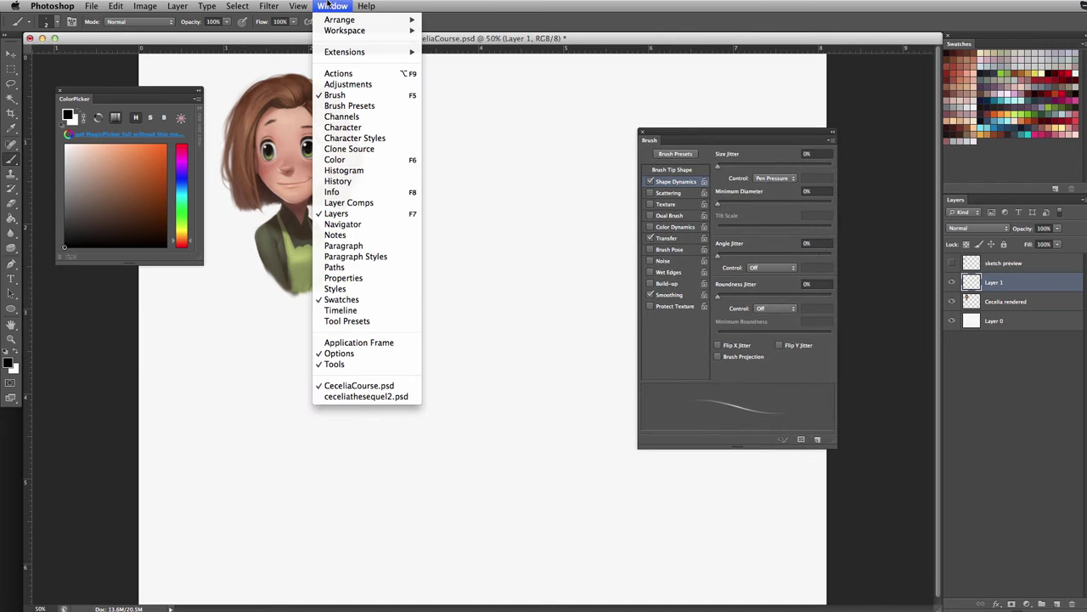
click(332, 6)
click(651, 182)
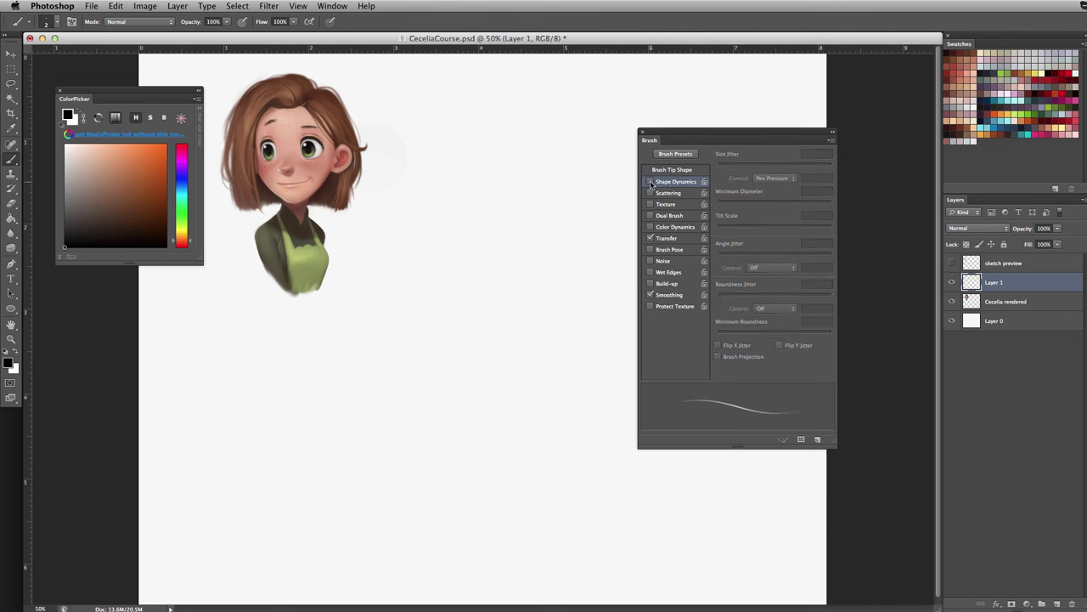
click(651, 182)
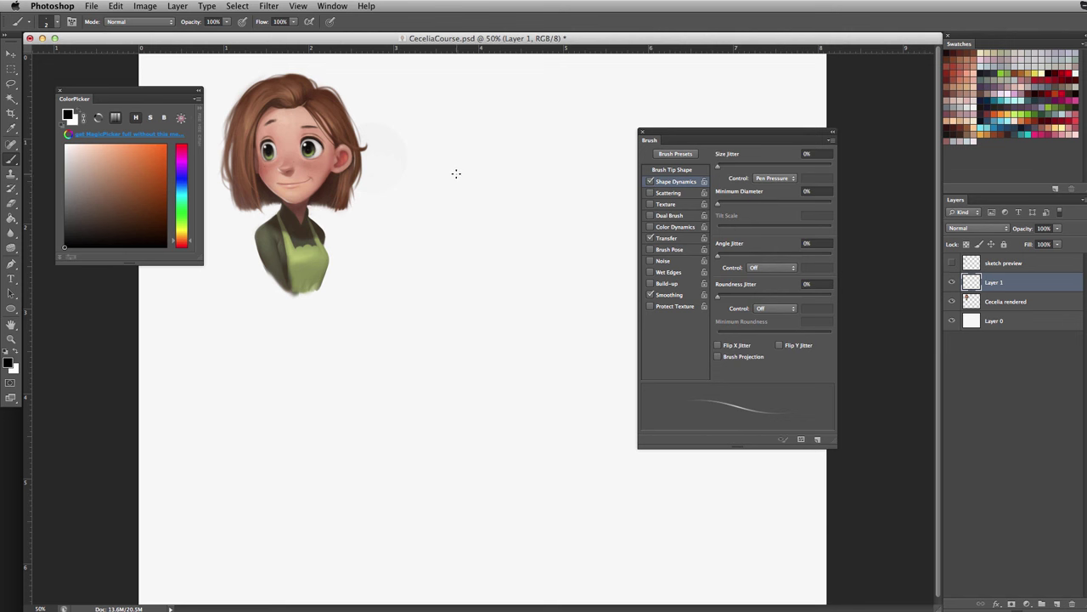
- Try a few test strokes on the blank canvas, undo them and put the brush settings away
mouse_move(464, 267)
mouse_down()
mouse_move(446, 375)
mouse_move(546, 385)
mouse_move(554, 486)
mouse_up()
key(ctrl+z)
drag(457, 393, 461, 388)
mouse_move(480, 197)
mouse_down()
mouse_move(485, 323)
mouse_move(557, 429)
mouse_move(530, 529)
mouse_move(367, 534)
mouse_up()
key(ctrl+z)
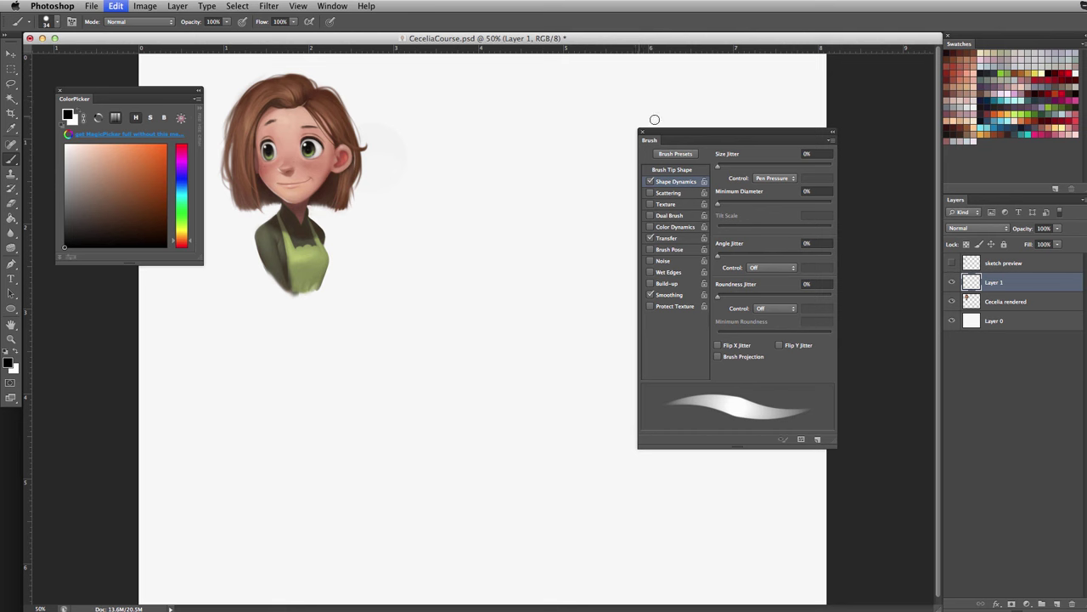
drag(663, 133, 1086, 223)
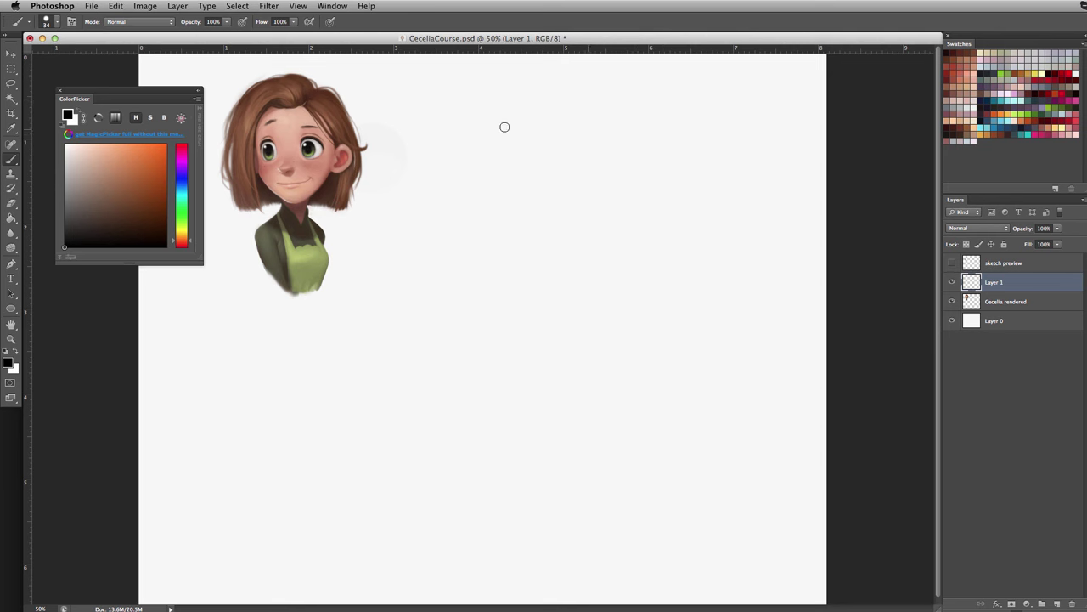
- Reduce the brush size to 10 px for sketching
key(super+alt+z)
key(bracketleft)
key(bracketleft)
key(bracketleft)
key(bracketleft)
key(bracketleft)
- Sketch a rough character bust outline beside the portrait, with angular head, collar and shoulders
mouse_move(476, 182)
mouse_down()
mouse_move(589, 116)
mouse_move(699, 170)
mouse_move(673, 328)
mouse_up()
mouse_move(694, 191)
mouse_down()
mouse_move(630, 111)
mouse_move(492, 175)
mouse_move(506, 276)
mouse_move(487, 200)
mouse_move(565, 130)
mouse_move(649, 127)
mouse_move(486, 198)
mouse_move(481, 223)
mouse_move(532, 309)
mouse_up()
mouse_move(502, 266)
mouse_down()
mouse_move(554, 346)
mouse_move(525, 365)
mouse_move(528, 395)
mouse_move(577, 398)
mouse_up()
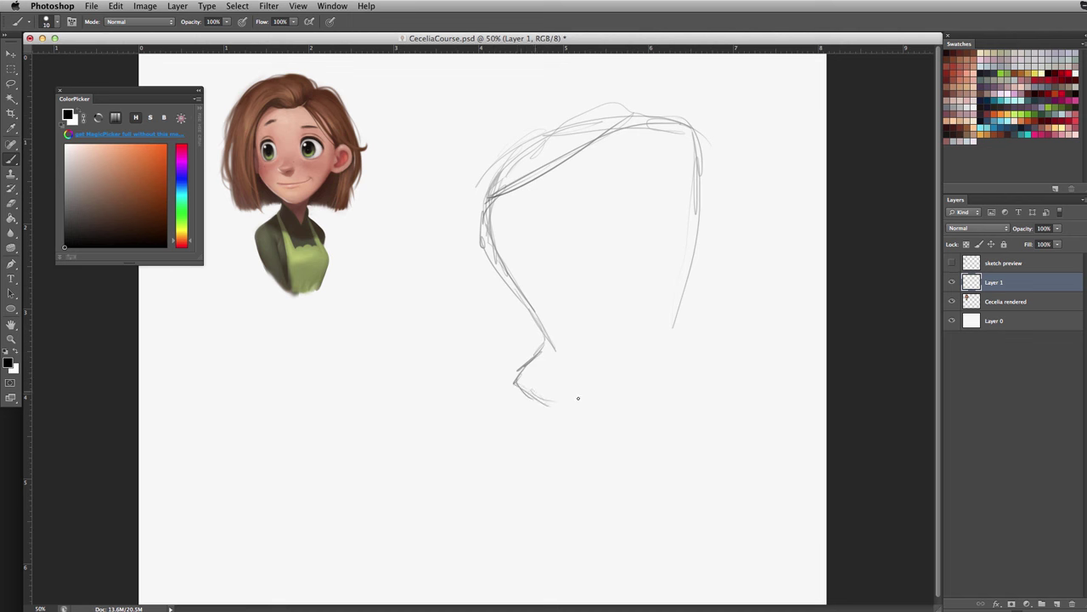
mouse_move(690, 259)
mouse_down()
mouse_move(706, 362)
mouse_move(695, 387)
mouse_up()
mouse_move(540, 408)
mouse_down()
mouse_move(500, 549)
mouse_move(535, 572)
mouse_move(641, 564)
mouse_up()
mouse_move(709, 415)
mouse_down()
mouse_move(683, 534)
mouse_move(633, 554)
mouse_up()
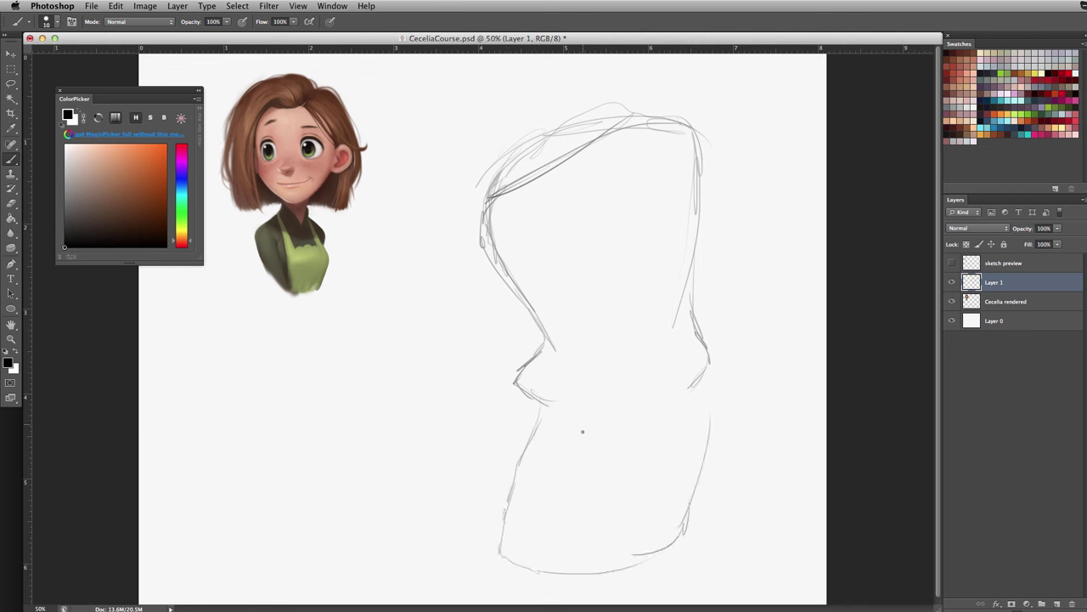
- Sketch a long pointed nose, steep arched eyebrows and narrow eyes on the bust's face
mouse_move(575, 280)
mouse_down()
mouse_move(606, 450)
mouse_move(597, 434)
mouse_move(625, 361)
mouse_up()
drag(586, 416, 568, 370)
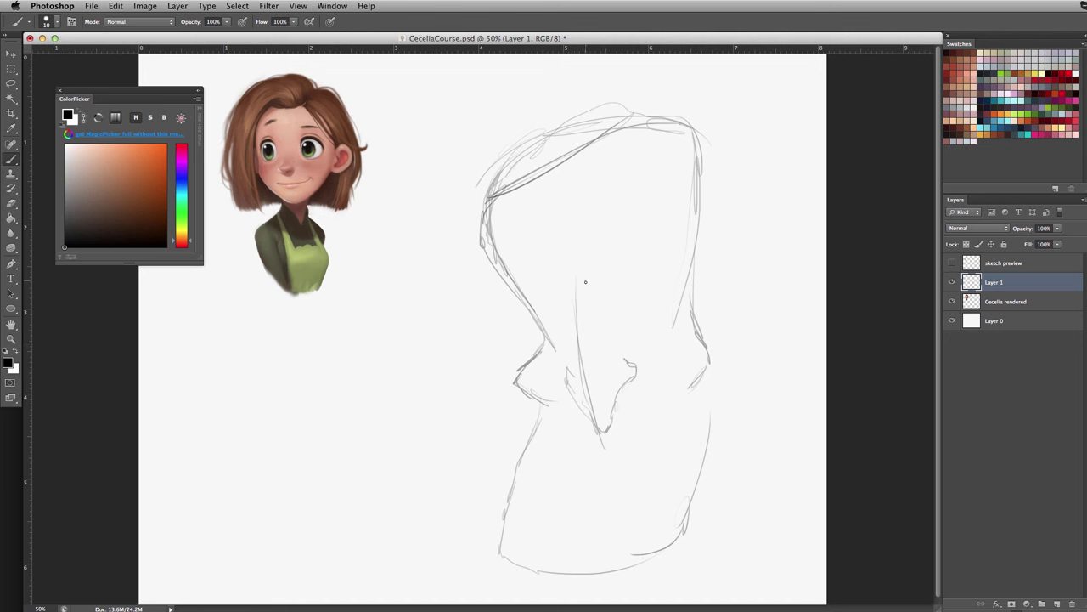
mouse_move(586, 281)
mouse_down()
mouse_move(645, 222)
mouse_move(669, 218)
mouse_move(676, 233)
mouse_move(645, 222)
mouse_move(655, 211)
mouse_move(608, 268)
mouse_move(571, 264)
mouse_move(561, 277)
mouse_move(510, 275)
mouse_up()
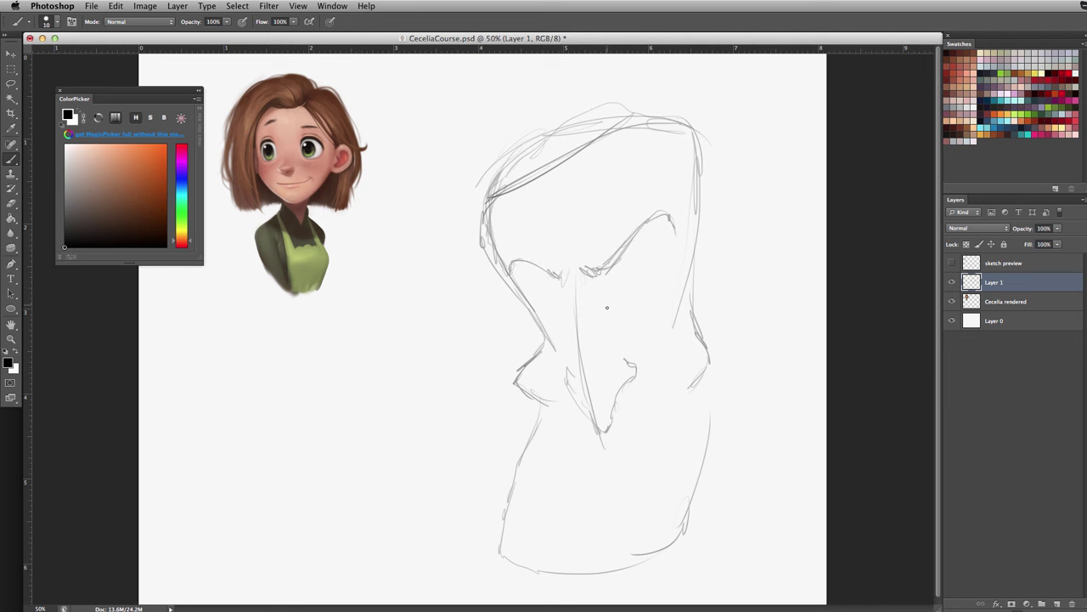
mouse_move(606, 307)
mouse_down()
mouse_move(645, 265)
mouse_move(665, 268)
mouse_move(651, 264)
mouse_move(658, 274)
mouse_move(633, 295)
mouse_move(650, 291)
mouse_move(615, 308)
mouse_move(623, 289)
mouse_move(641, 295)
mouse_move(638, 270)
mouse_move(630, 294)
mouse_up()
mouse_move(568, 311)
mouse_down()
mouse_move(548, 290)
mouse_move(529, 291)
mouse_move(543, 287)
mouse_move(573, 318)
mouse_move(542, 291)
mouse_move(545, 310)
mouse_move(574, 312)
mouse_move(542, 308)
mouse_move(576, 315)
mouse_move(550, 325)
mouse_up()
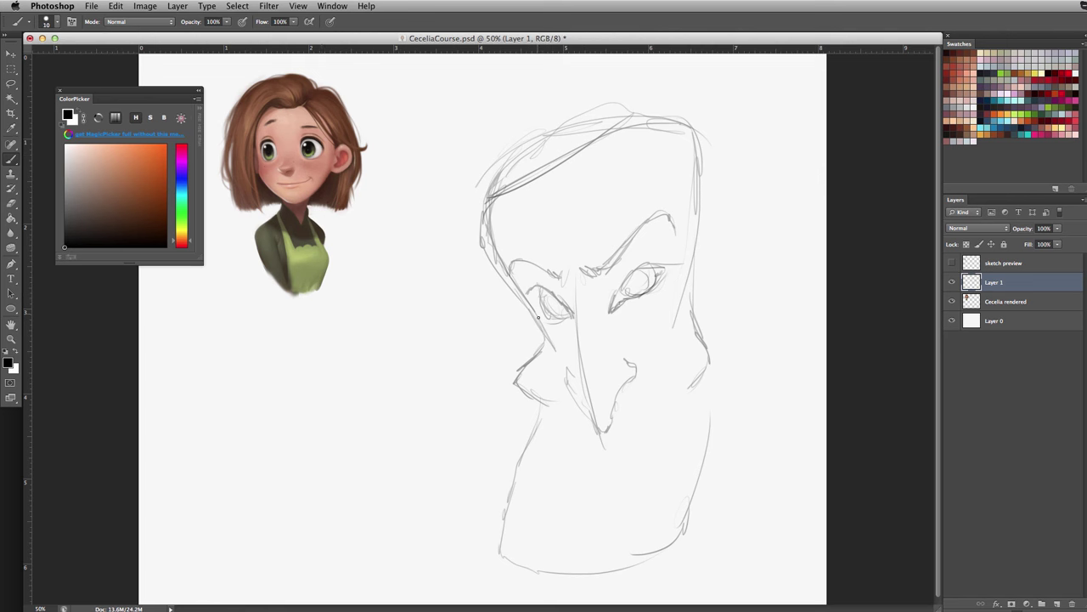
- Erase the entire bust sketch from the new layer
key(e)
drag(538, 315, 561, 315)
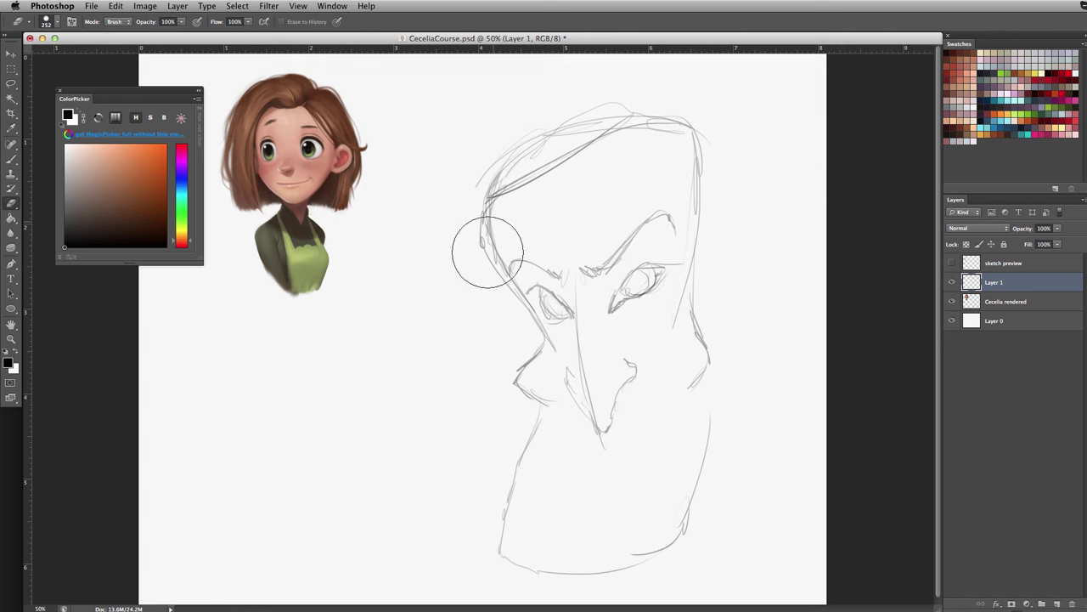
mouse_move(488, 252)
mouse_down()
mouse_move(586, 187)
mouse_move(727, 182)
mouse_move(713, 244)
mouse_move(673, 282)
mouse_move(730, 344)
mouse_move(633, 405)
mouse_move(524, 555)
mouse_move(603, 535)
mouse_up()
- Sketch a large loose circle of overlapping strokes beside the portrait as the head's base shape
key(b)
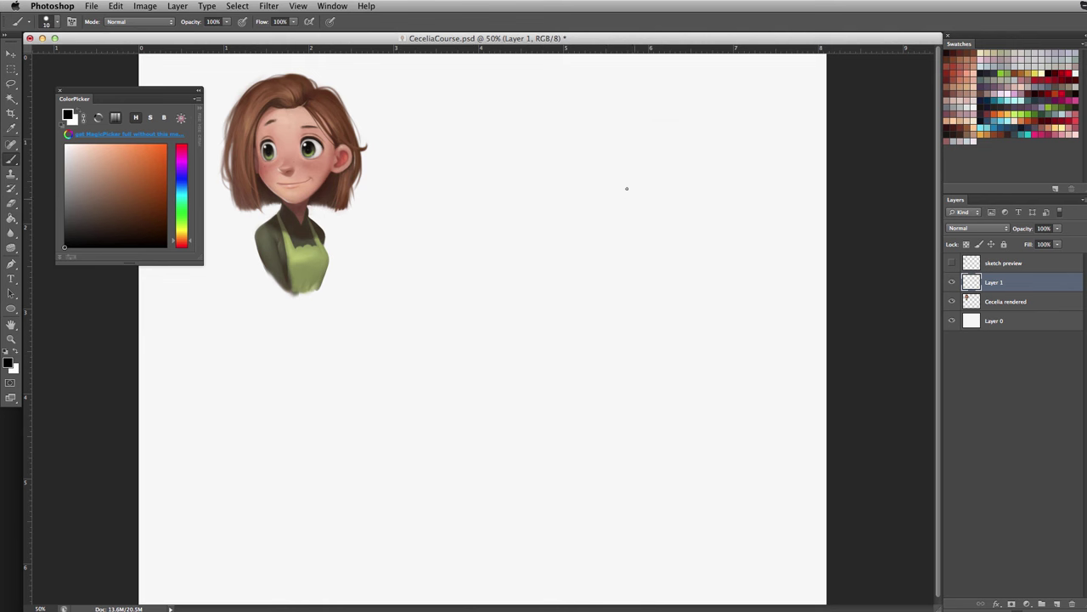
mouse_move(487, 285)
mouse_down()
mouse_move(531, 383)
mouse_move(498, 353)
mouse_up()
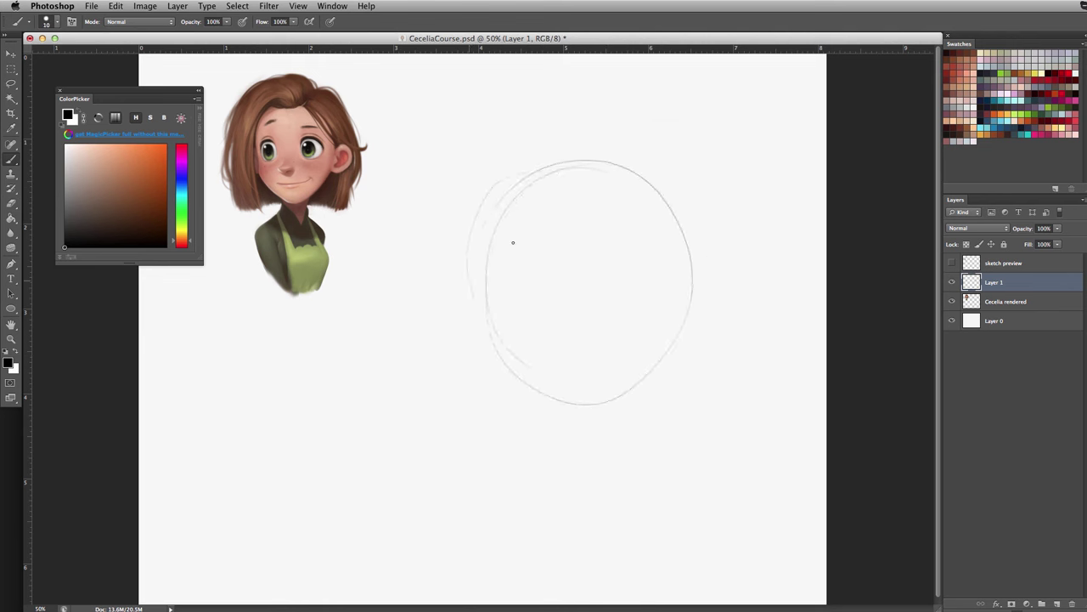
drag(638, 357, 546, 161)
mouse_move(586, 356)
mouse_down()
mouse_move(565, 156)
mouse_move(470, 286)
mouse_up()
mouse_move(568, 200)
mouse_down()
mouse_move(705, 269)
mouse_move(579, 388)
mouse_move(679, 302)
mouse_up()
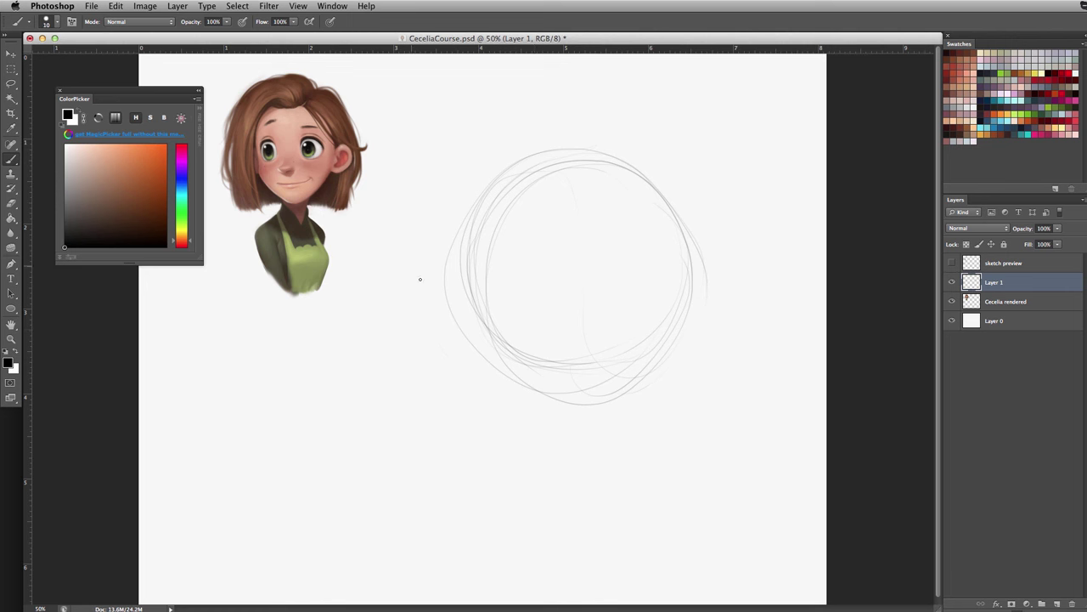
mouse_move(505, 183)
mouse_down()
mouse_move(544, 390)
mouse_move(525, 176)
mouse_move(525, 368)
mouse_move(557, 379)
mouse_up()
mouse_move(496, 192)
mouse_down()
mouse_move(597, 163)
mouse_move(594, 347)
mouse_up()
drag(478, 338, 615, 379)
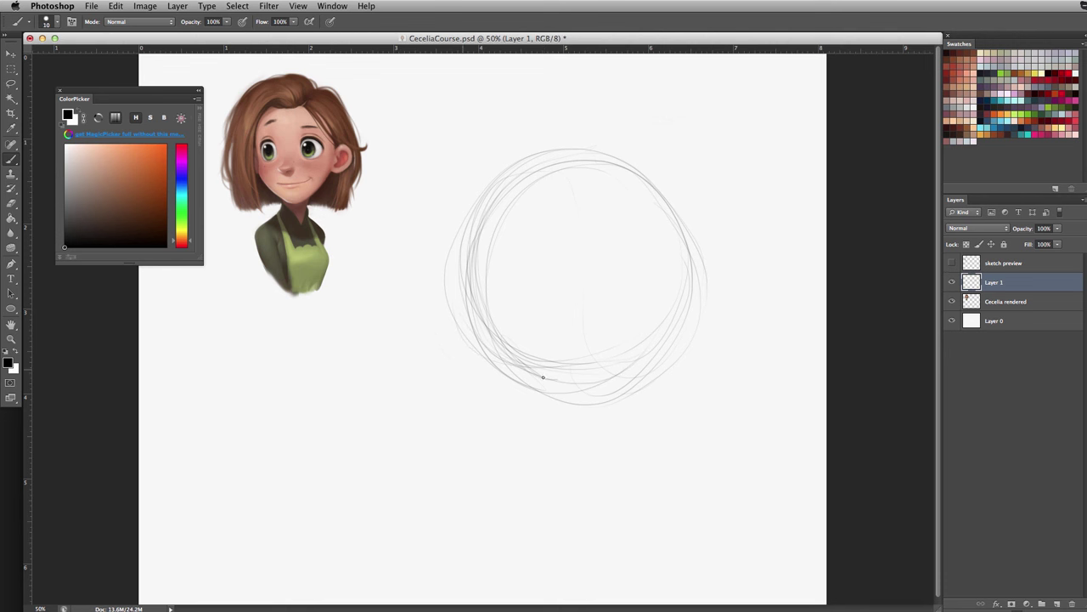
drag(543, 376, 474, 324)
- Draw a curved line of action through the large circle and well below it, undoing the unwanted attempts
drag(593, 126, 537, 556)
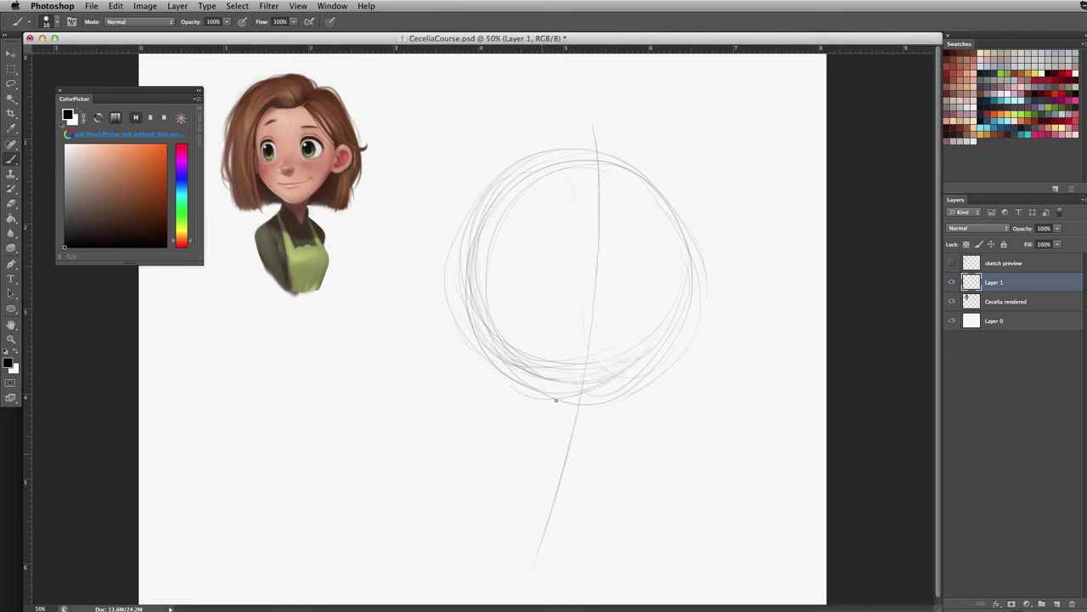
key(super+z)
drag(556, 116, 582, 270)
drag(579, 162, 584, 565)
drag(589, 396, 563, 560)
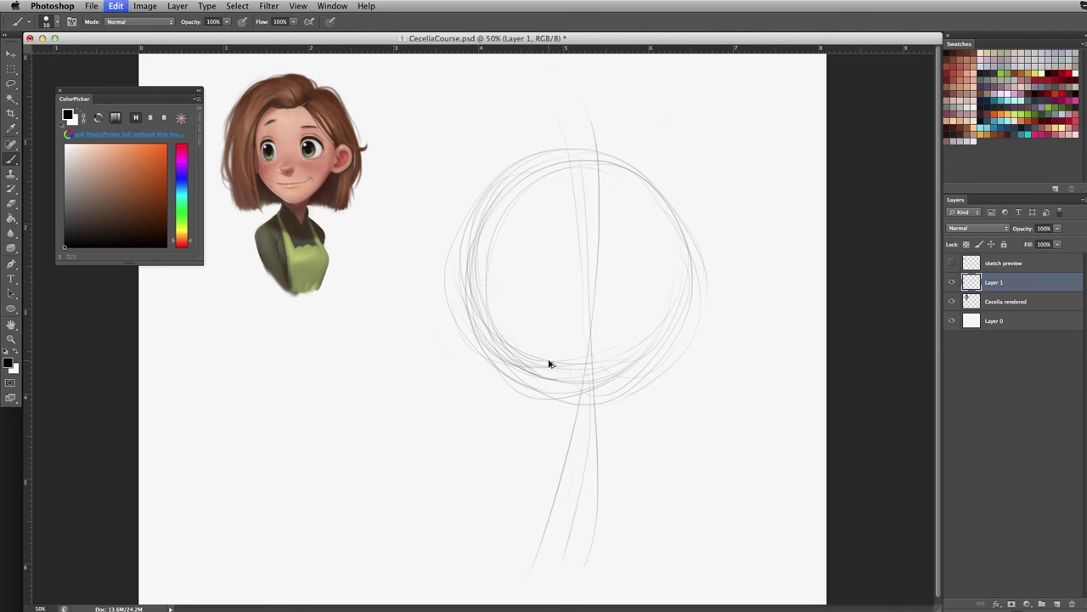
key(super+alt+z)
key(super+alt+z)
key(super+alt+z)
key(super+z)
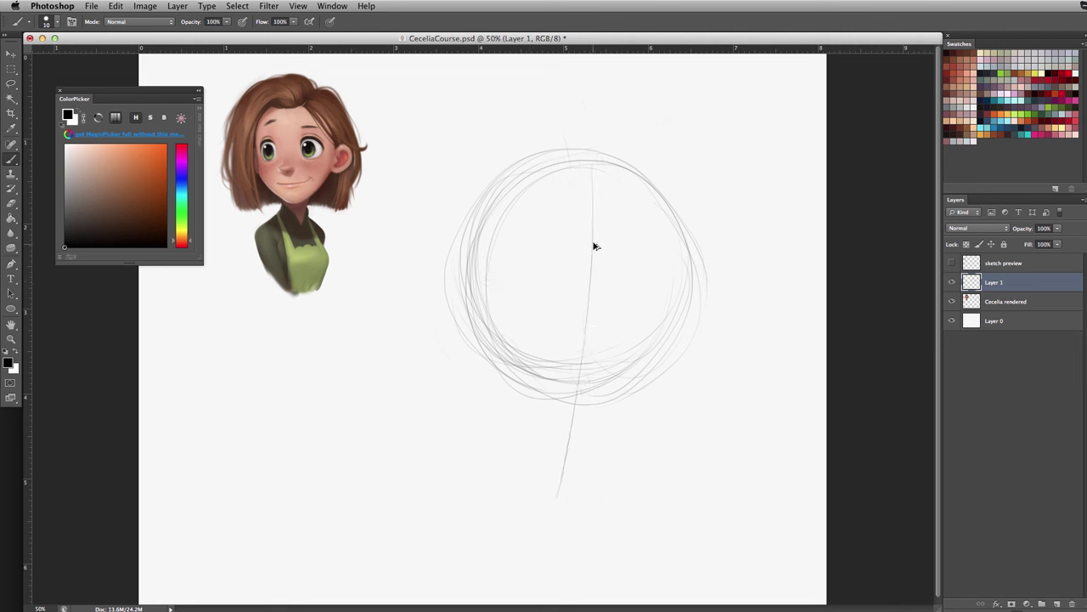
key(super+z)
key(super+z)
- Sketch a small head circle near the canvas's upper-right corner with a long curved line of action running down from it
drag(746, 191, 769, 193)
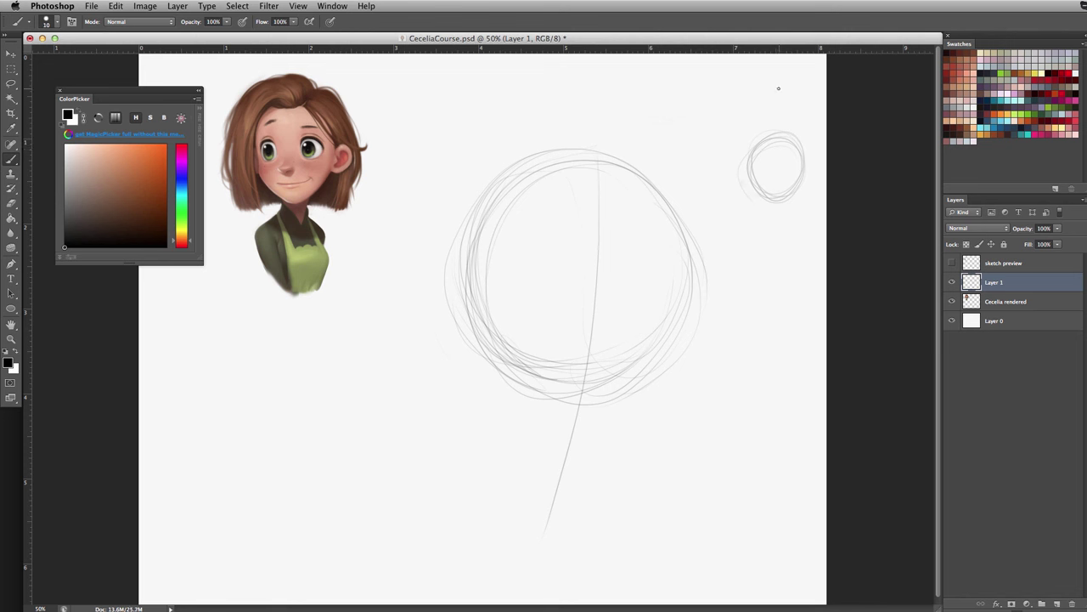
drag(784, 140, 719, 484)
key(ctrl+z)
drag(784, 133, 717, 557)
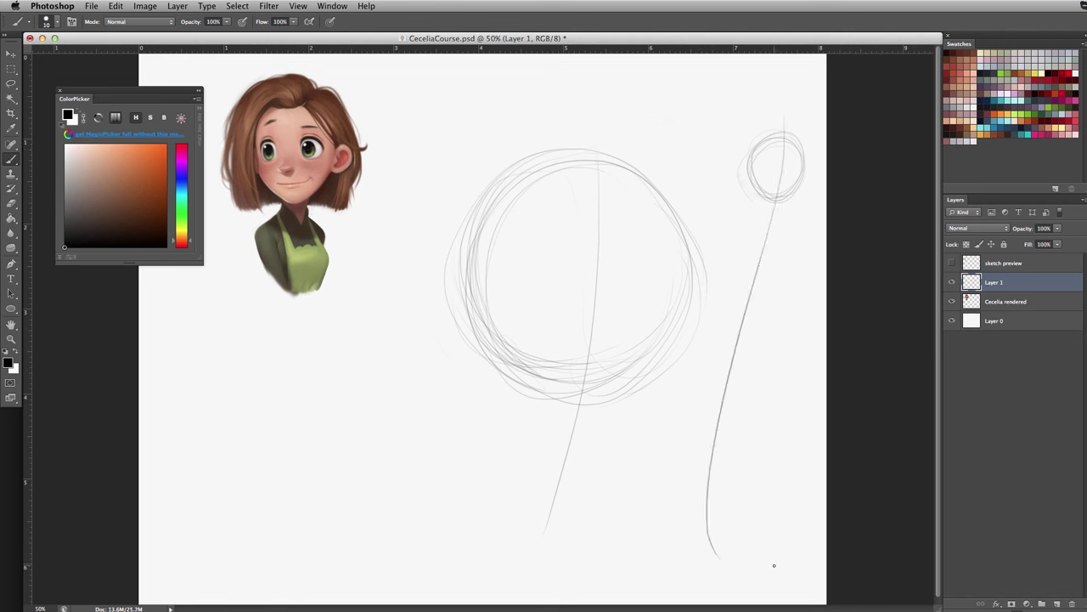
key(ctrl+z)
drag(785, 108, 737, 420)
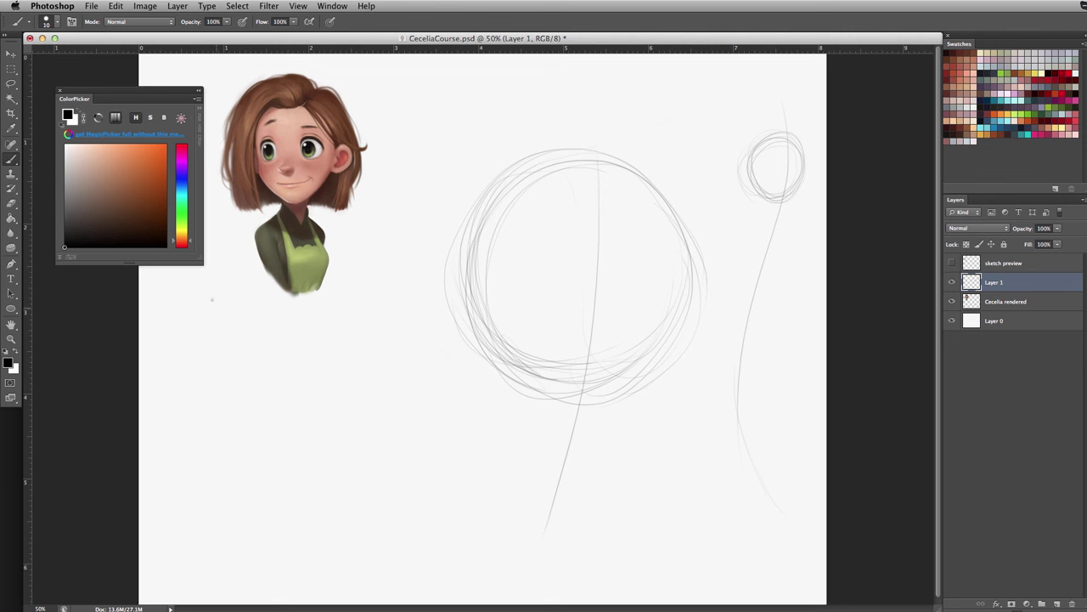
- Sketch a curved torso below the portrait from an S-shaped line of action, tilted shoulder and hip lines, and side contours
drag(392, 298, 406, 526)
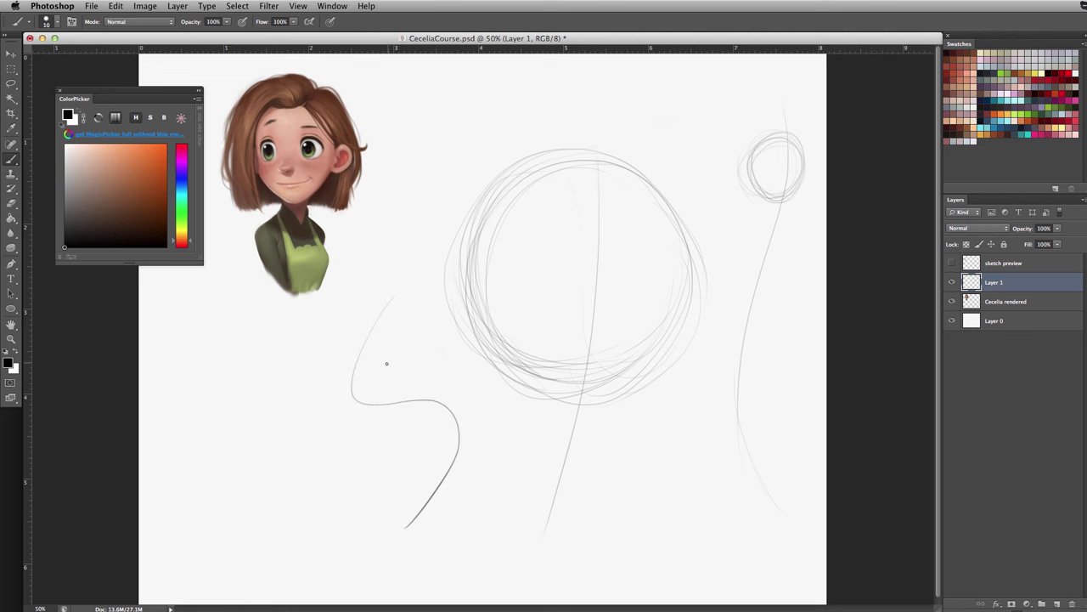
key(super+z)
drag(394, 325, 439, 515)
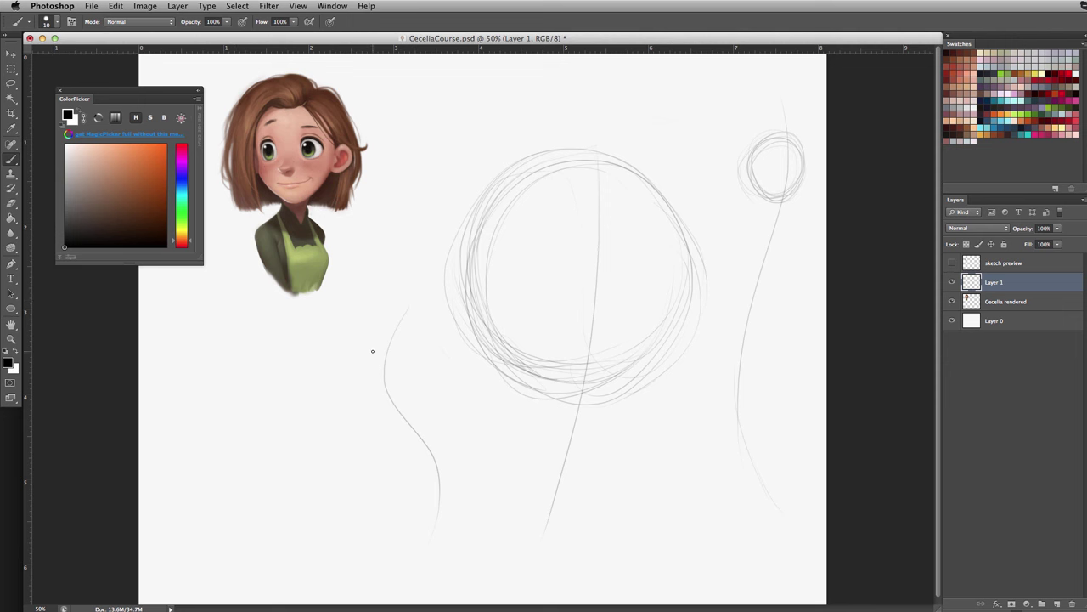
mouse_move(374, 332)
mouse_down()
mouse_move(421, 370)
mouse_move(406, 367)
mouse_up()
mouse_move(430, 415)
mouse_down()
mouse_move(389, 443)
mouse_move(460, 450)
mouse_move(436, 542)
mouse_up()
mouse_move(401, 453)
mouse_down()
mouse_move(431, 498)
mouse_move(428, 561)
mouse_up()
- Sketch a stiff torso with a straight centre line and level shoulder and hip lines, and add the curved torso's remaining side contour
drag(319, 328, 327, 556)
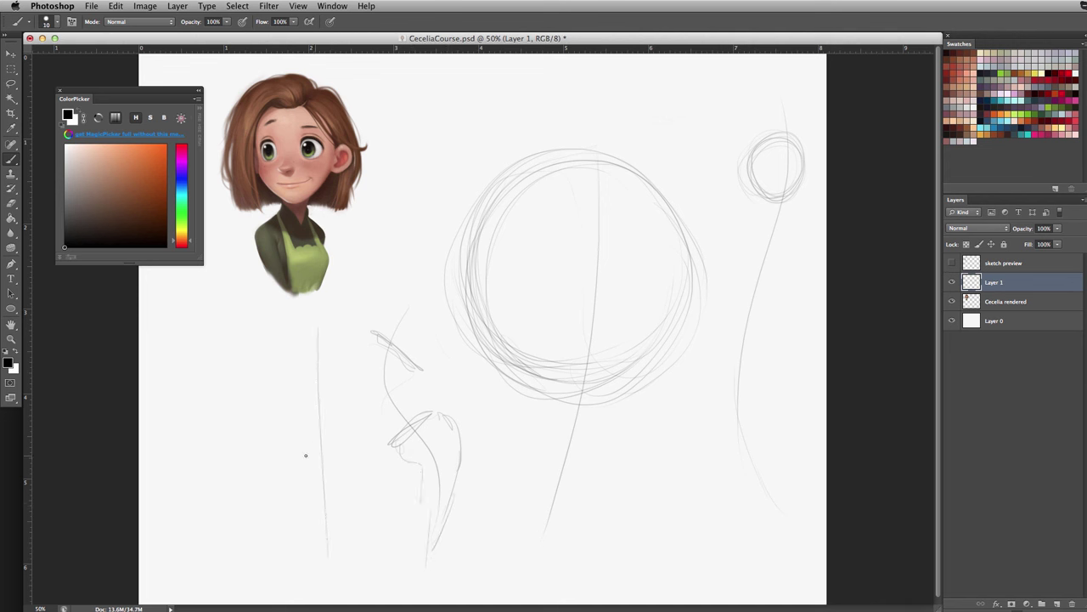
drag(296, 455, 347, 456)
drag(277, 361, 346, 360)
drag(304, 408, 310, 449)
drag(344, 364, 339, 561)
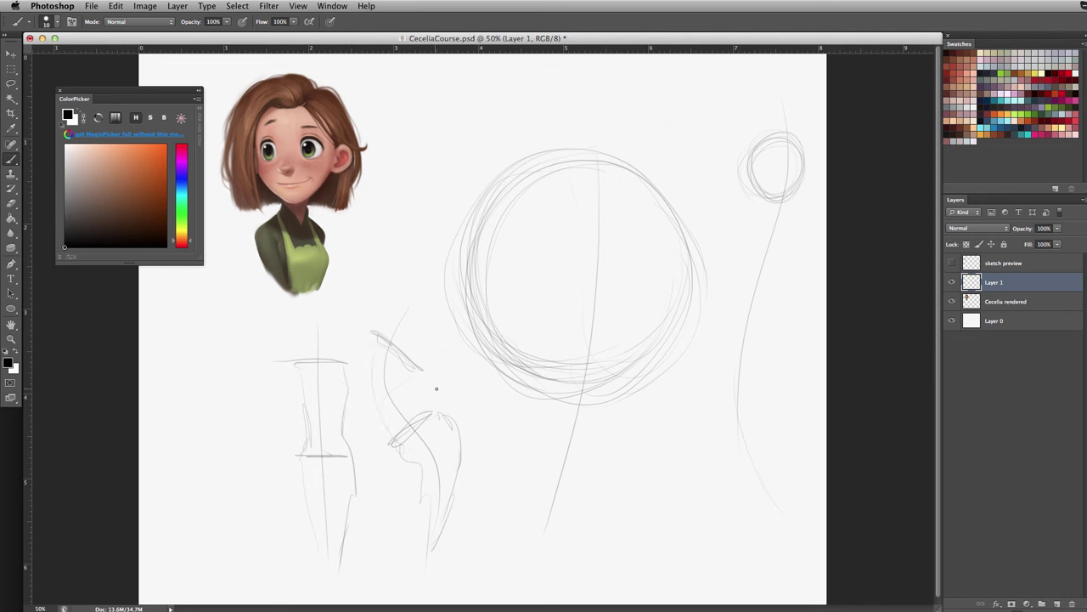
drag(431, 362, 438, 401)
- Select both torso sketches, scale them to about 69%, and move them toward the canvas's left edge beneath the portrait
click(11, 84)
mouse_move(267, 327)
mouse_down()
mouse_move(345, 605)
mouse_move(469, 592)
mouse_move(487, 493)
mouse_move(466, 371)
mouse_move(416, 281)
mouse_move(340, 319)
mouse_move(259, 334)
mouse_up()
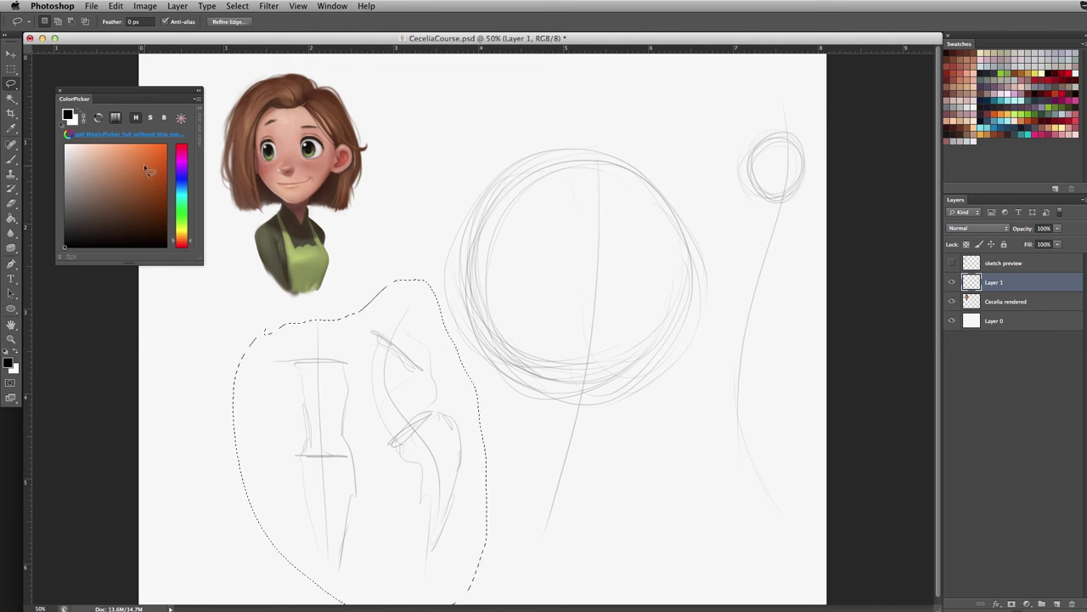
click(11, 54)
drag(484, 276, 409, 381)
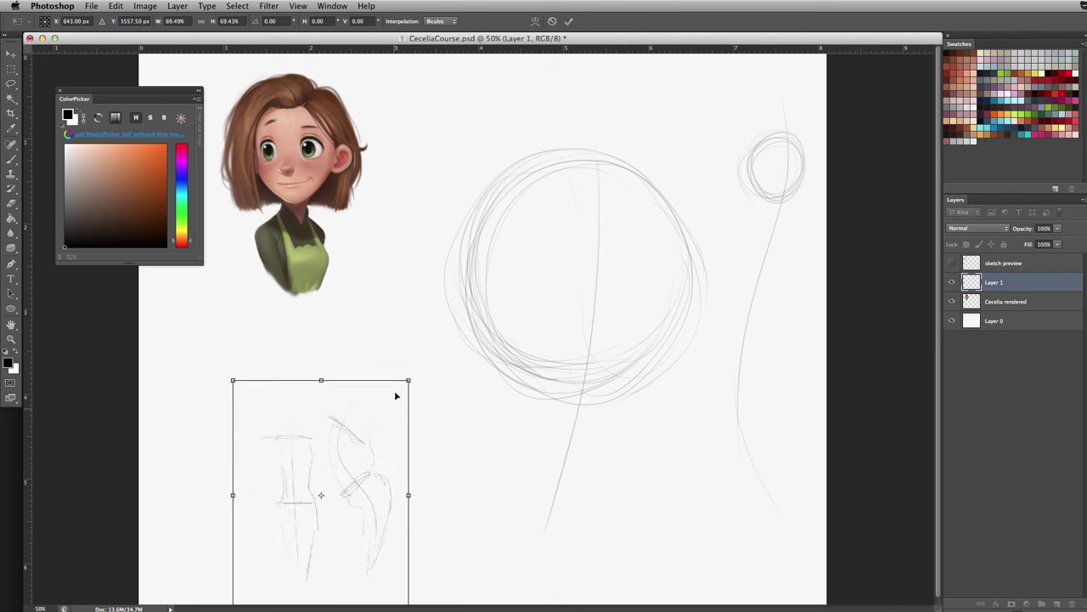
drag(393, 435, 320, 379)
key(Return)
key(ctrl+d)
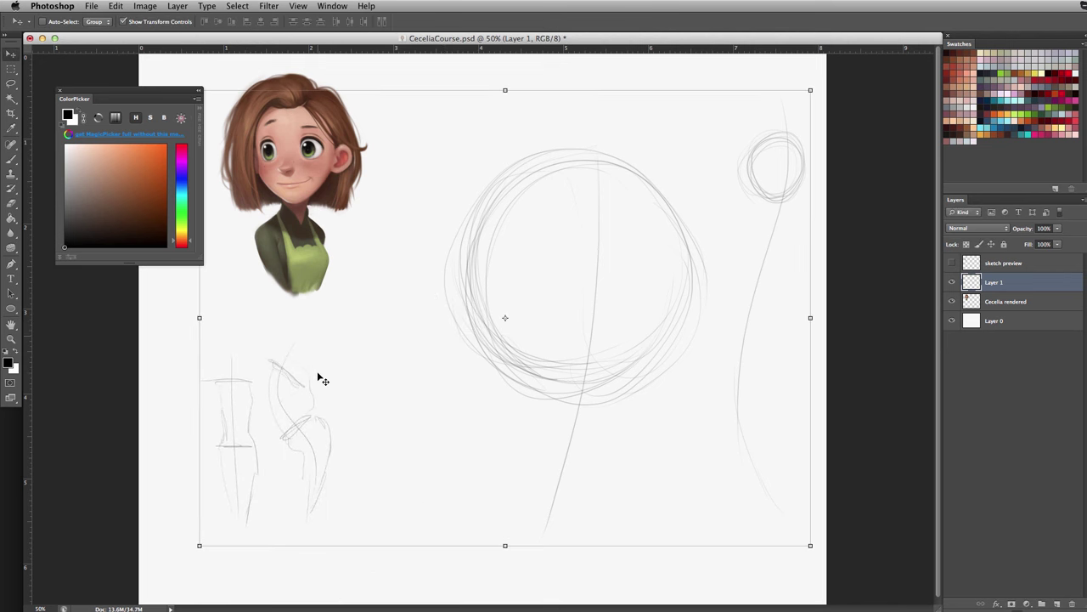
- Erase the small head circle and its long line of action near the canvas's right edge with an enlarged eraser
key(b)
key(e)
key(bracketright)
key(bracketright)
key(bracketright)
key(bracketright)
key(bracketright)
key(bracketright)
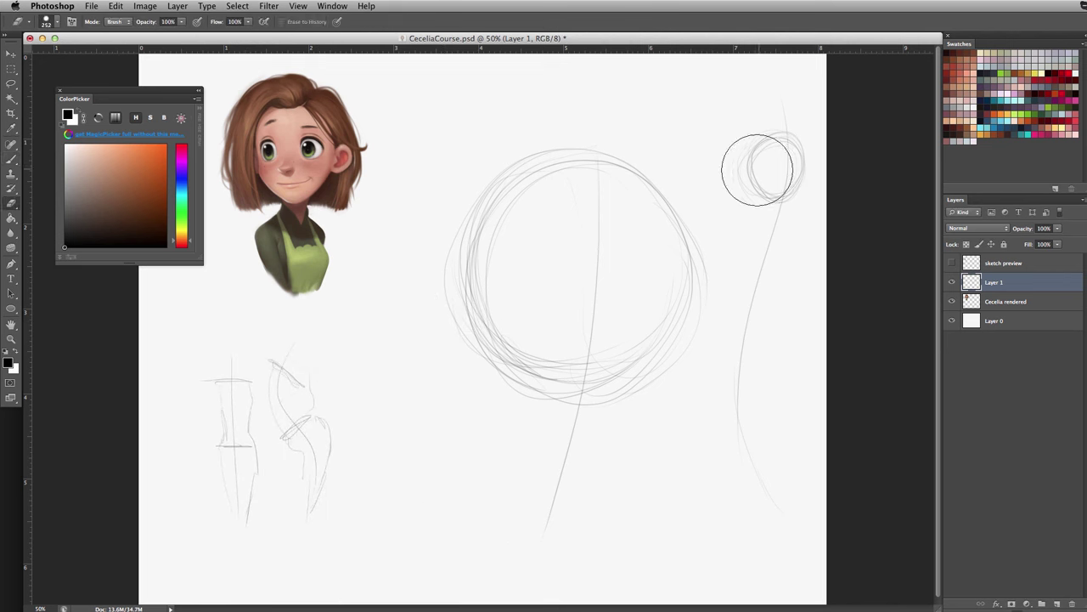
mouse_move(757, 165)
mouse_down()
mouse_move(757, 440)
mouse_move(808, 556)
mouse_up()
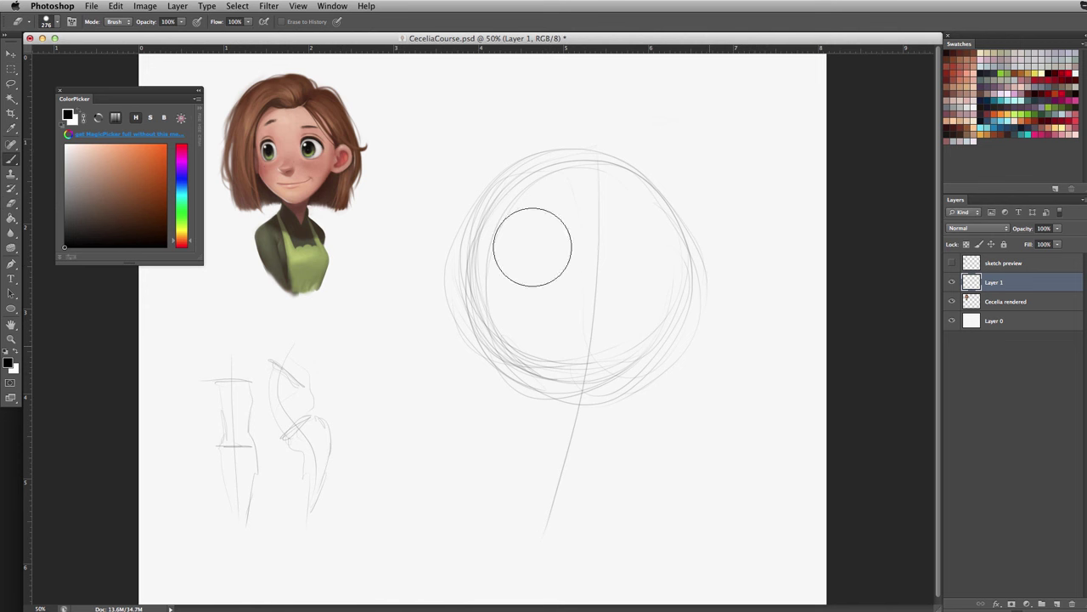
- Sketch a curved eye line sweeping across the large circle and darken the circle's outline
key(b)
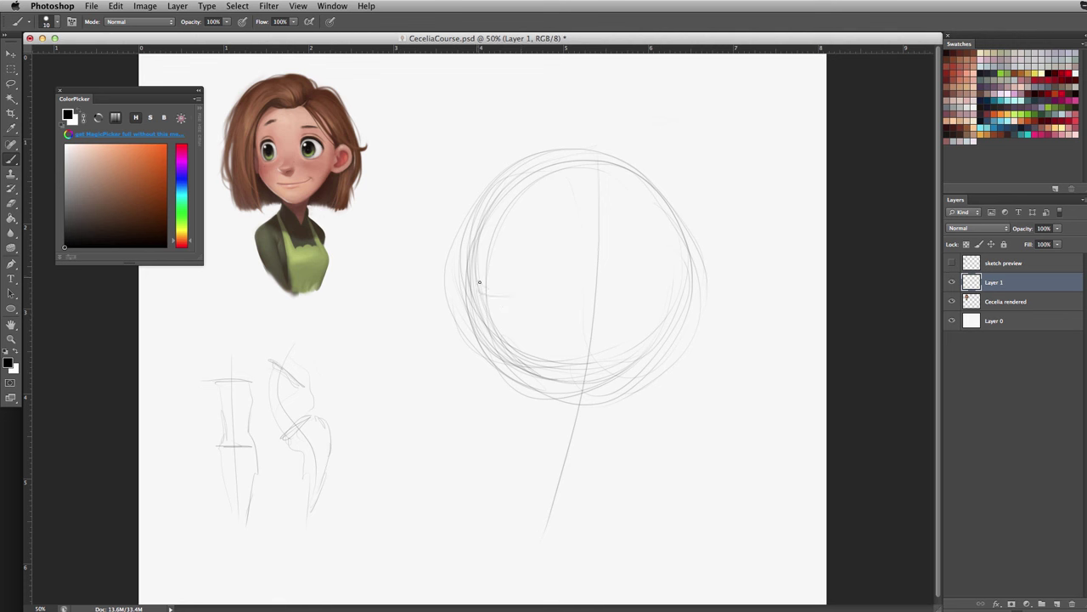
mouse_move(484, 292)
mouse_down()
mouse_move(562, 291)
mouse_move(524, 298)
mouse_move(685, 256)
mouse_move(656, 284)
mouse_move(609, 285)
mouse_move(580, 305)
mouse_move(478, 299)
mouse_move(477, 289)
mouse_move(536, 303)
mouse_move(494, 302)
mouse_up()
drag(474, 288, 487, 300)
mouse_move(464, 241)
mouse_down()
mouse_move(469, 299)
mouse_move(471, 249)
mouse_move(494, 348)
mouse_move(472, 295)
mouse_move(498, 191)
mouse_move(465, 260)
mouse_move(517, 173)
mouse_move(630, 168)
mouse_move(660, 200)
mouse_up()
mouse_move(685, 251)
mouse_down()
mouse_move(616, 370)
mouse_move(646, 361)
mouse_move(474, 314)
mouse_move(490, 352)
mouse_move(512, 349)
mouse_move(483, 324)
mouse_move(503, 346)
mouse_move(492, 344)
mouse_move(473, 301)
mouse_move(540, 374)
mouse_move(569, 368)
mouse_up()
drag(469, 292, 556, 304)
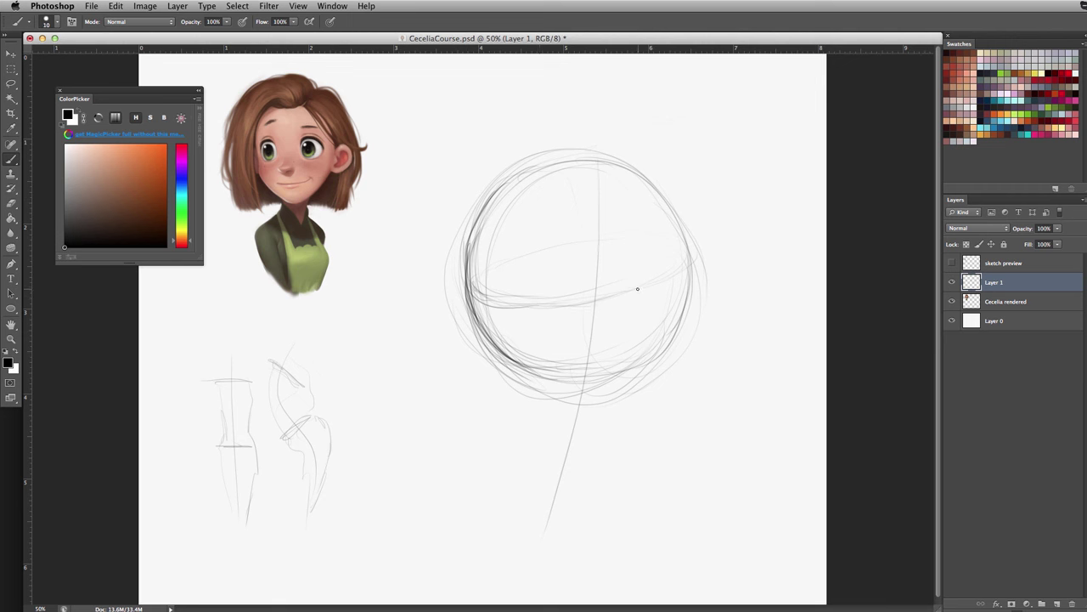
mouse_move(481, 297)
mouse_down()
mouse_move(531, 309)
mouse_move(671, 265)
mouse_up()
drag(500, 307, 602, 301)
- Sketch a small front-facing example head in the canvas's upper-right corner with a straight eye line, two eyes and a mouth
mouse_move(739, 123)
mouse_down()
mouse_move(732, 160)
mouse_move(717, 156)
mouse_move(742, 158)
mouse_move(726, 102)
mouse_move(770, 101)
mouse_up()
key(ctrl+z)
drag(766, 143, 761, 155)
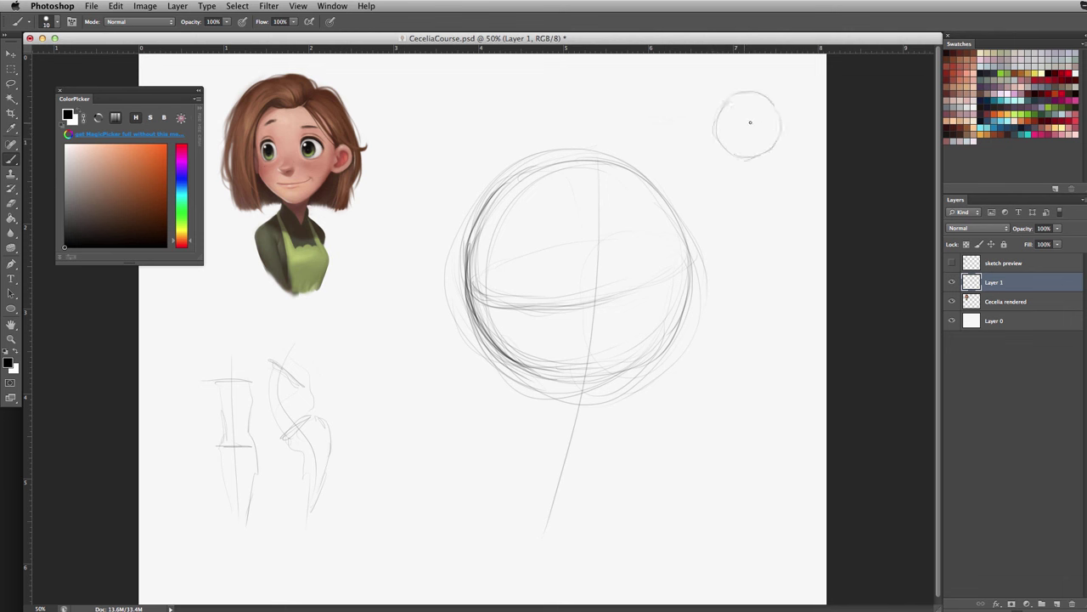
mouse_move(745, 123)
mouse_down()
mouse_move(789, 125)
mouse_move(752, 137)
mouse_up()
key(super+z)
drag(721, 130, 727, 117)
drag(738, 126, 738, 115)
- Sketch a second small example head below the first, turned and tilted, with a curved eye line and facial features
mouse_move(744, 223)
mouse_down()
mouse_move(773, 186)
mouse_move(743, 250)
mouse_up()
mouse_move(795, 205)
mouse_down()
mouse_move(764, 242)
mouse_move(796, 226)
mouse_move(739, 226)
mouse_move(799, 229)
mouse_move(763, 247)
mouse_up()
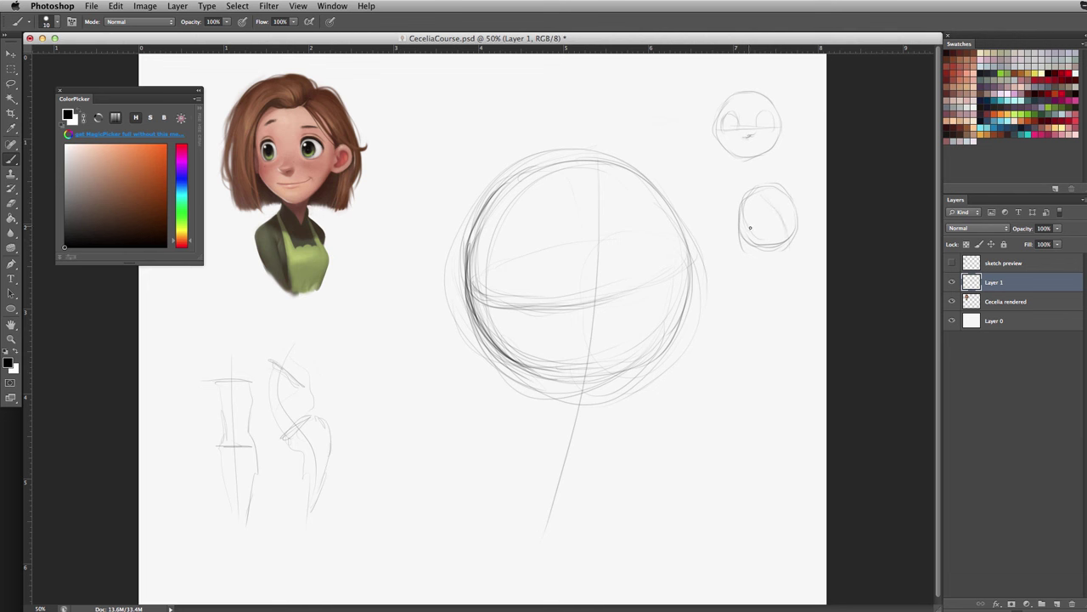
drag(770, 214, 756, 221)
mouse_move(786, 216)
mouse_down()
mouse_move(773, 233)
mouse_move(788, 238)
mouse_move(772, 233)
mouse_move(796, 231)
mouse_up()
key(super+z)
drag(789, 245, 749, 244)
- Draw a second vertical centre line through the large head circle and strengthen the curved eye line
drag(573, 239, 574, 328)
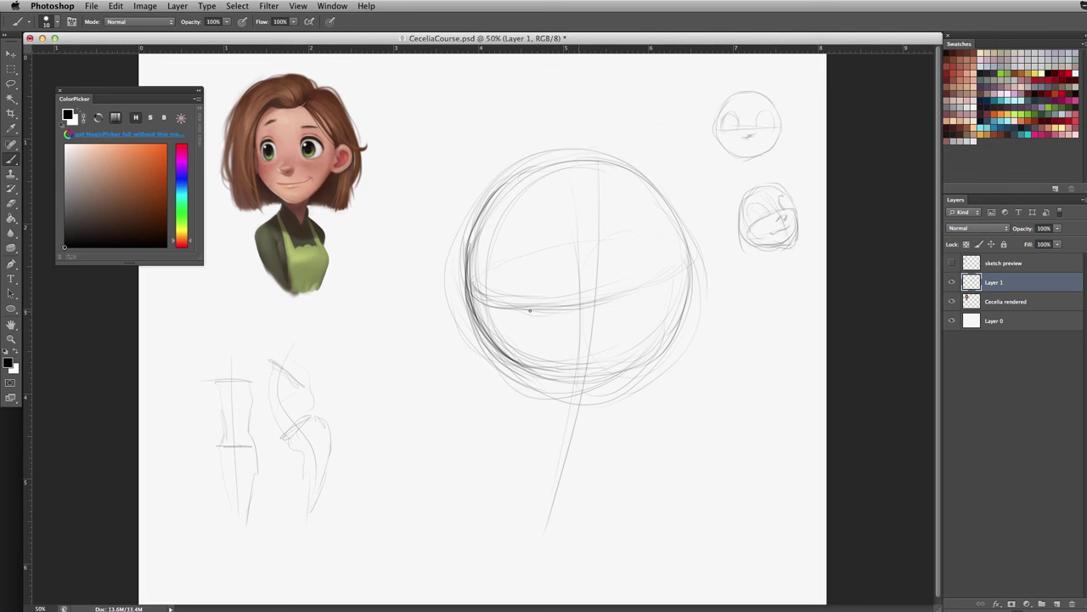
drag(481, 307, 564, 312)
mouse_move(629, 297)
mouse_down()
mouse_move(487, 313)
mouse_move(657, 283)
mouse_move(548, 315)
mouse_up()
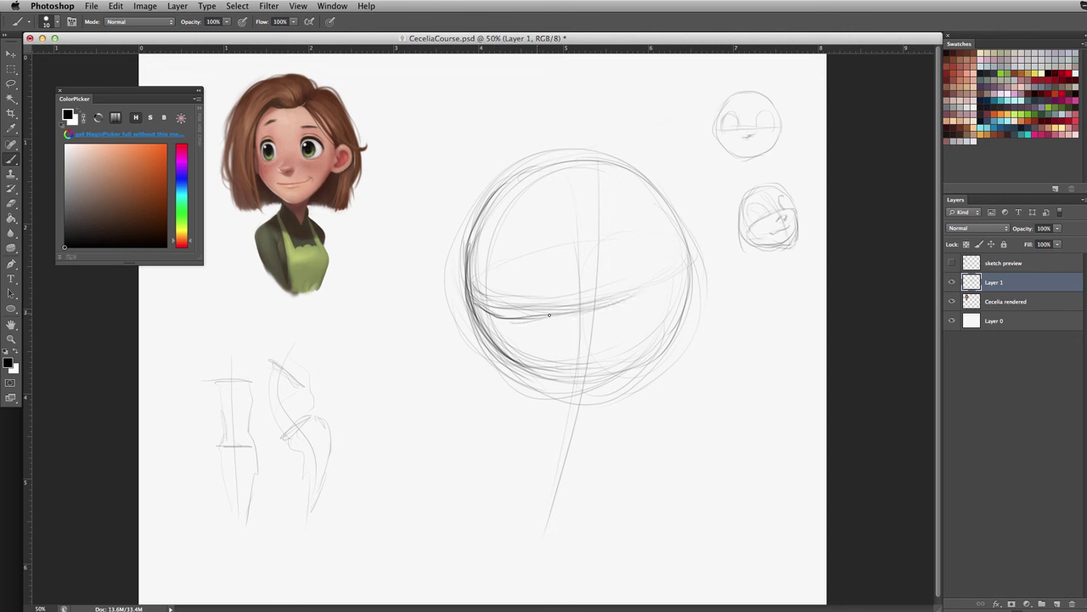
mouse_move(618, 302)
mouse_down()
mouse_move(492, 323)
mouse_move(486, 314)
mouse_up()
drag(562, 316, 515, 319)
- Erase the stray outer lines around the large circle with a smaller eraser and redraw its lower and upper contours darker
key(e)
ctrl+alt+drag(462, 266, 442, 267)
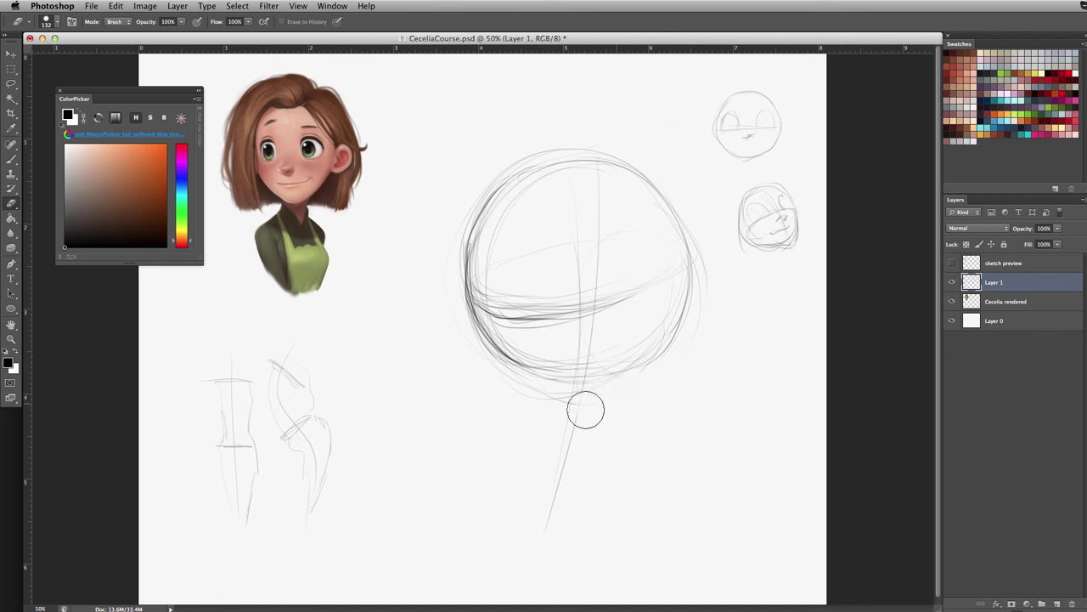
key(b)
mouse_move(498, 345)
mouse_down()
mouse_move(521, 364)
mouse_move(512, 359)
mouse_move(586, 385)
mouse_up()
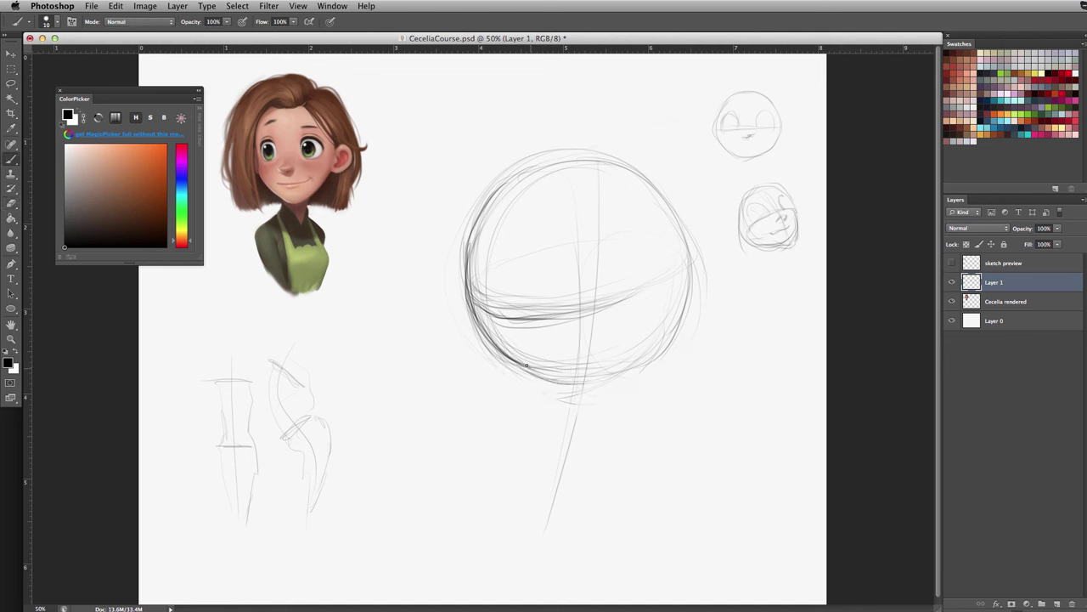
mouse_move(527, 365)
mouse_down()
mouse_move(612, 386)
mouse_move(635, 368)
mouse_move(567, 379)
mouse_up()
mouse_move(523, 174)
mouse_down()
mouse_move(612, 165)
mouse_move(671, 200)
mouse_up()
- Erase the heavy middle part of the large head's eye line and redraw it as a cleaner curve across the circle
key(e)
mouse_move(491, 282)
mouse_down()
mouse_move(512, 298)
mouse_move(573, 283)
mouse_move(599, 299)
mouse_up()
key(b)
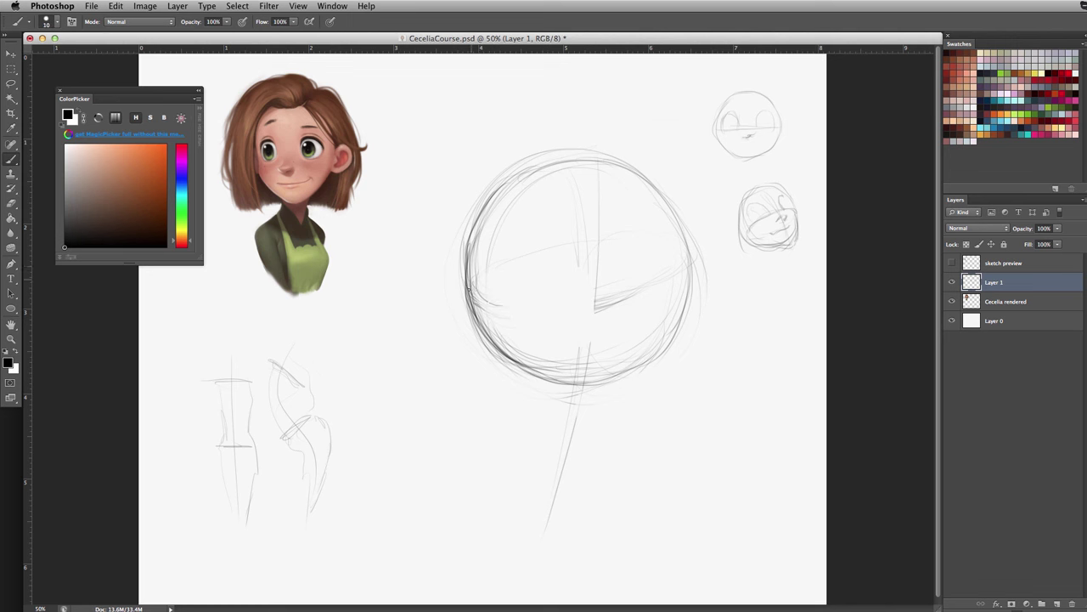
drag(469, 289, 530, 301)
mouse_move(690, 256)
mouse_down()
mouse_move(587, 295)
mouse_move(508, 296)
mouse_up()
drag(604, 297, 501, 302)
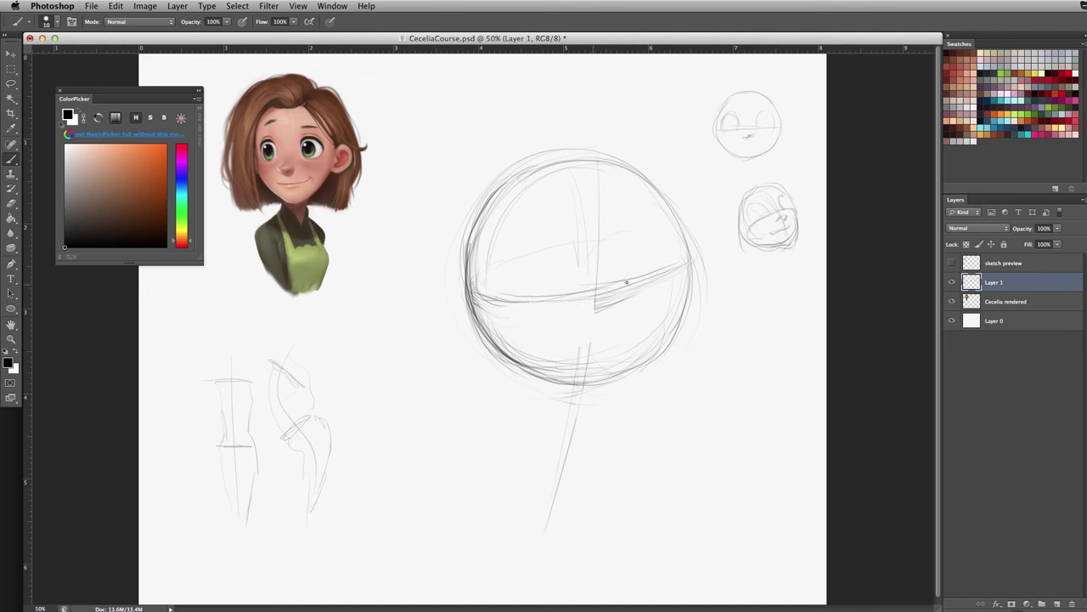
- Erase the leftover construction lines inside and around the large head and restate the outline along its left cheek
key(e)
mouse_move(644, 291)
mouse_down()
mouse_move(590, 318)
mouse_move(612, 349)
mouse_up()
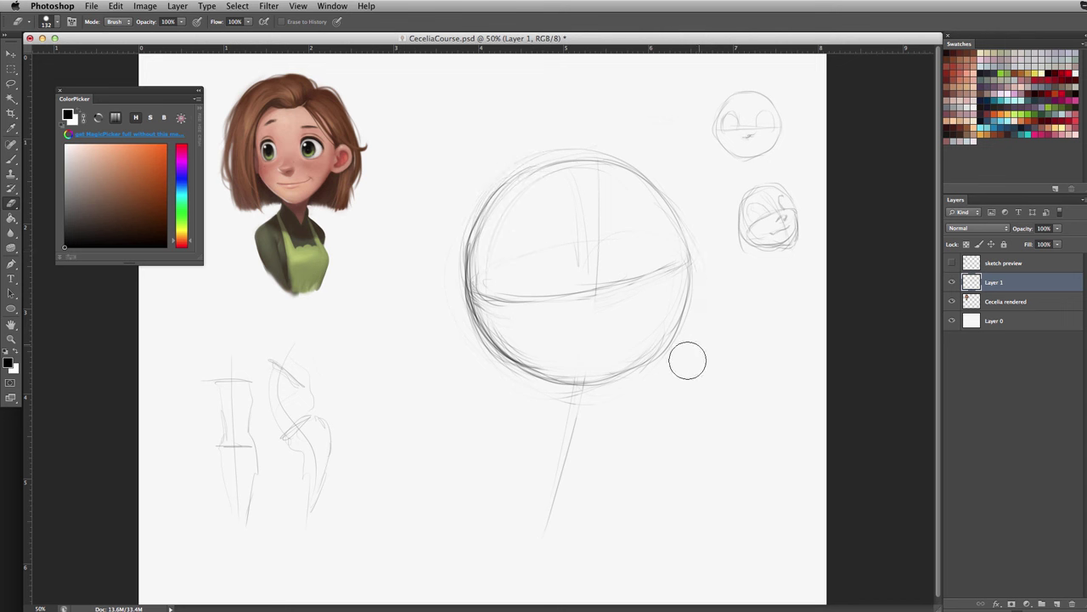
key(b)
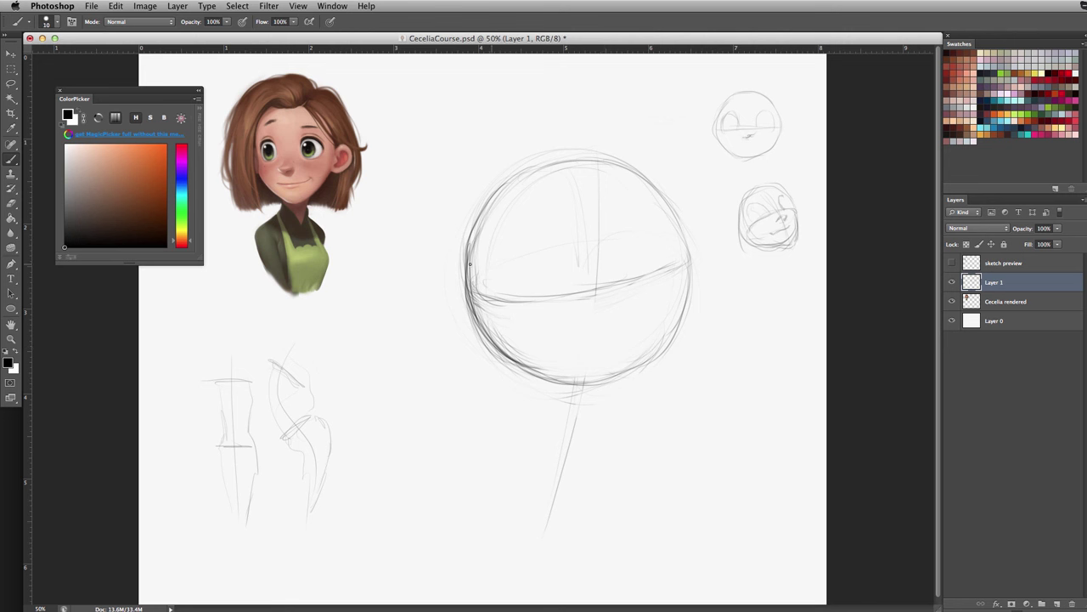
mouse_move(474, 268)
mouse_down()
mouse_move(505, 351)
mouse_move(469, 274)
mouse_move(481, 350)
mouse_move(476, 319)
mouse_up()
- Toggle Layer 1's visibility off and on, and add a new layer above it
click(951, 282)
click(952, 282)
click(1057, 603)
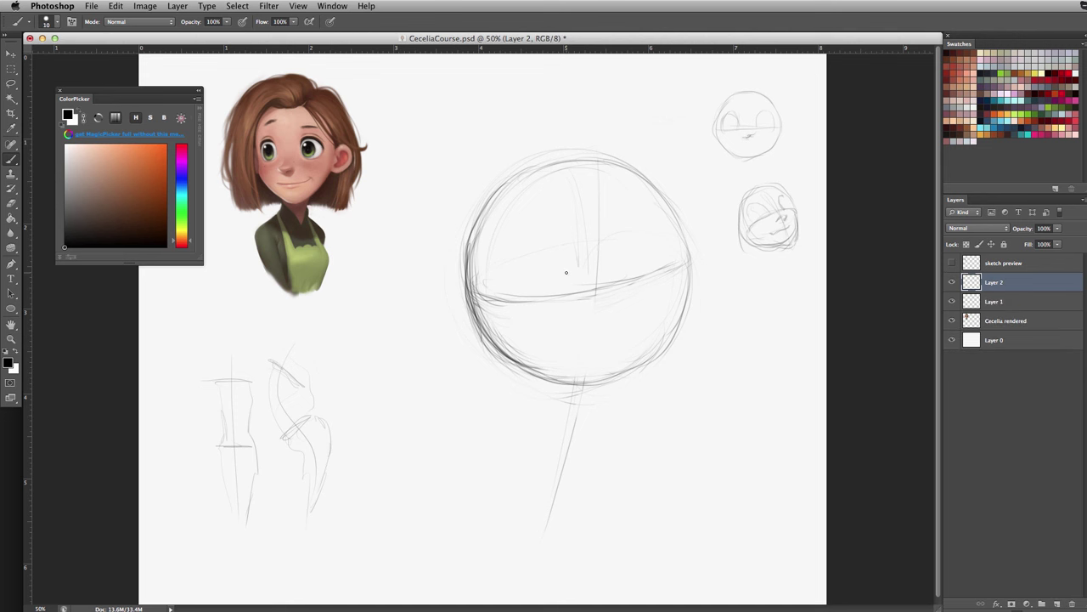
- Hide the portrait and both sketch layers and show them again to compare what each one holds
click(951, 320)
click(952, 282)
click(952, 301)
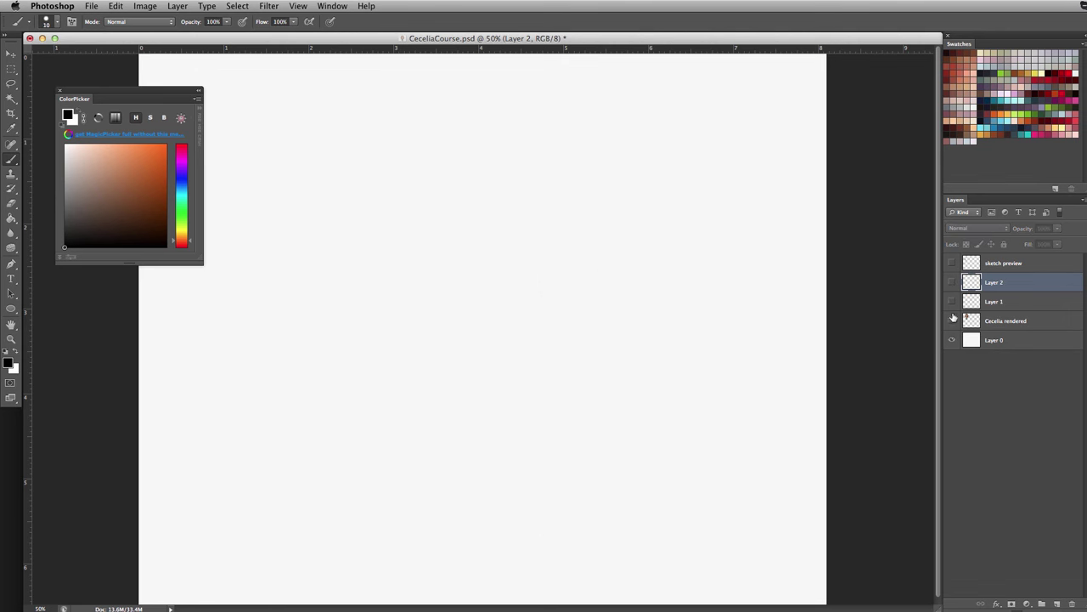
click(953, 320)
drag(953, 302, 951, 282)
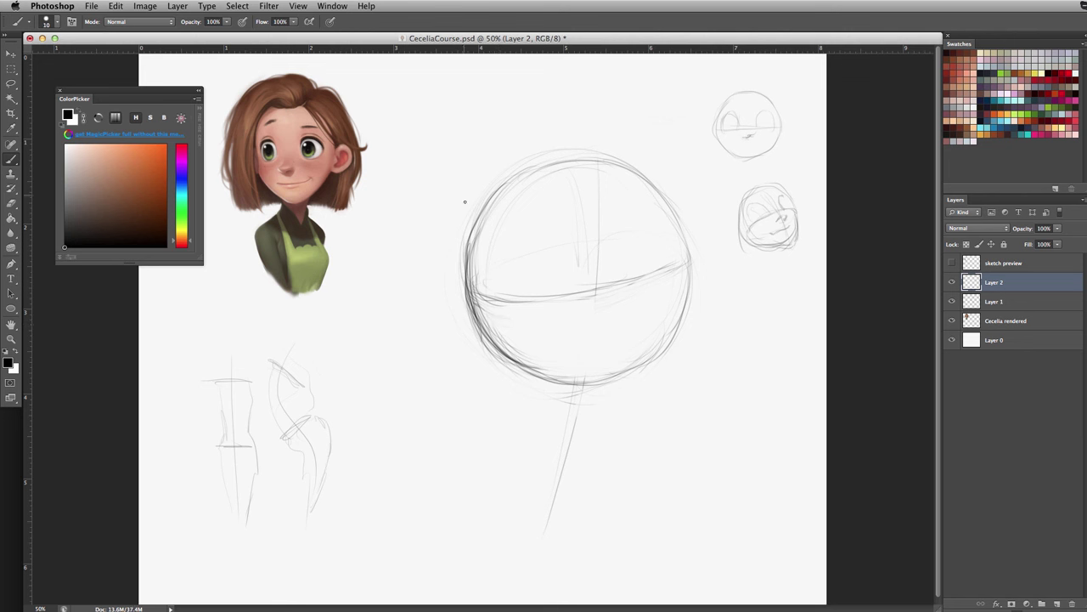
- Draw the temple, cheek and jaw on Layer 2, with both sides tapering to a pointed chin below the circle
mouse_move(465, 201)
mouse_down()
mouse_move(473, 261)
mouse_move(467, 163)
mouse_move(483, 291)
mouse_move(460, 175)
mouse_up()
drag(463, 250, 497, 374)
drag(474, 324, 507, 392)
drag(480, 351, 523, 408)
mouse_move(493, 370)
mouse_down()
mouse_move(538, 423)
mouse_move(586, 440)
mouse_up()
mouse_move(669, 336)
mouse_down()
mouse_move(638, 389)
mouse_move(674, 349)
mouse_move(593, 426)
mouse_up()
drag(644, 389, 576, 441)
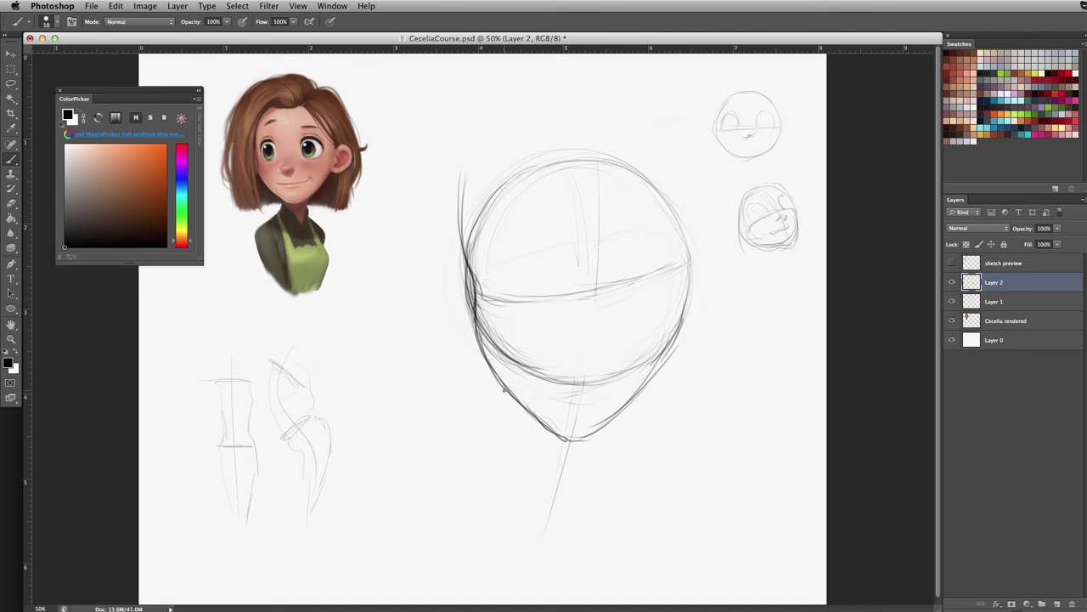
- Erase the stray temple line beside the large head and redraw the temple, cheek and opposite jawline more firmly
key(e)
mouse_move(467, 160)
mouse_down()
mouse_move(468, 223)
mouse_move(490, 292)
mouse_move(477, 311)
mouse_up()
key(b)
mouse_move(480, 352)
mouse_down()
mouse_move(464, 215)
mouse_move(465, 240)
mouse_up()
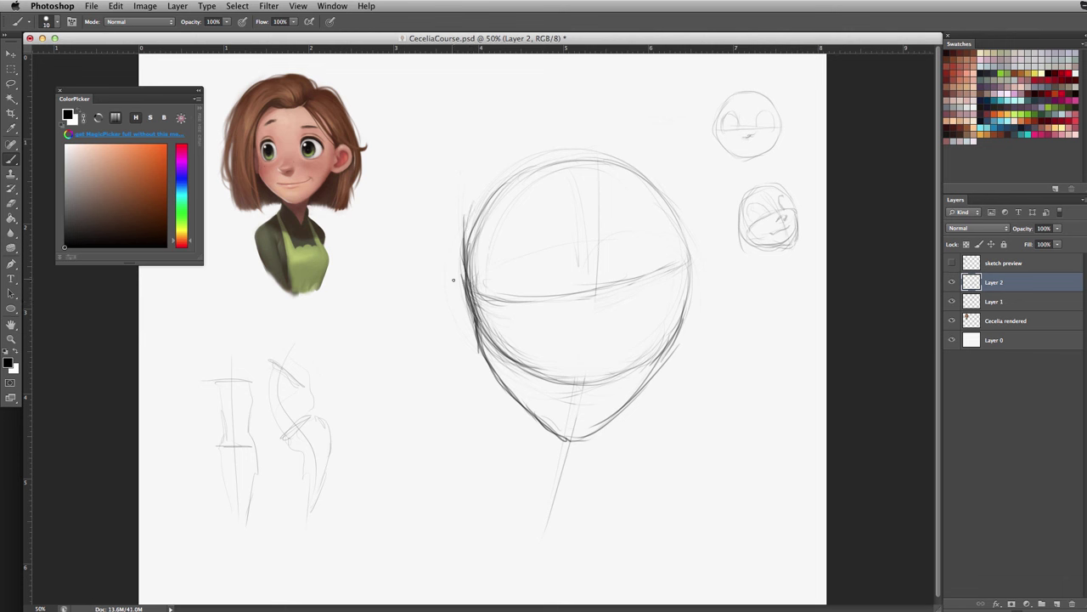
key(e)
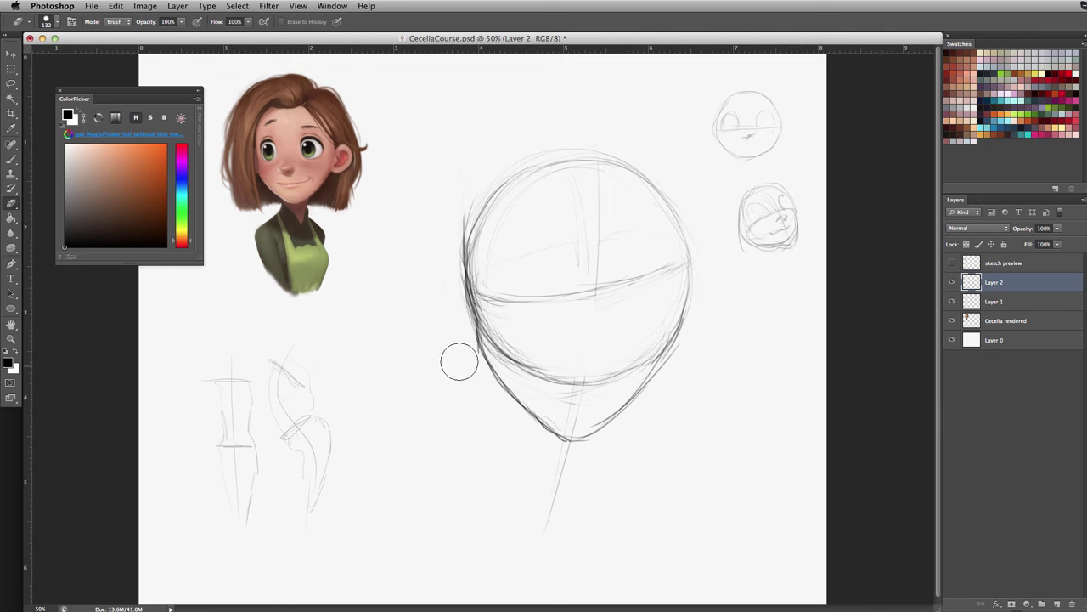
key(b)
mouse_move(471, 180)
mouse_down()
mouse_move(470, 303)
mouse_move(492, 374)
mouse_up()
drag(676, 335, 588, 436)
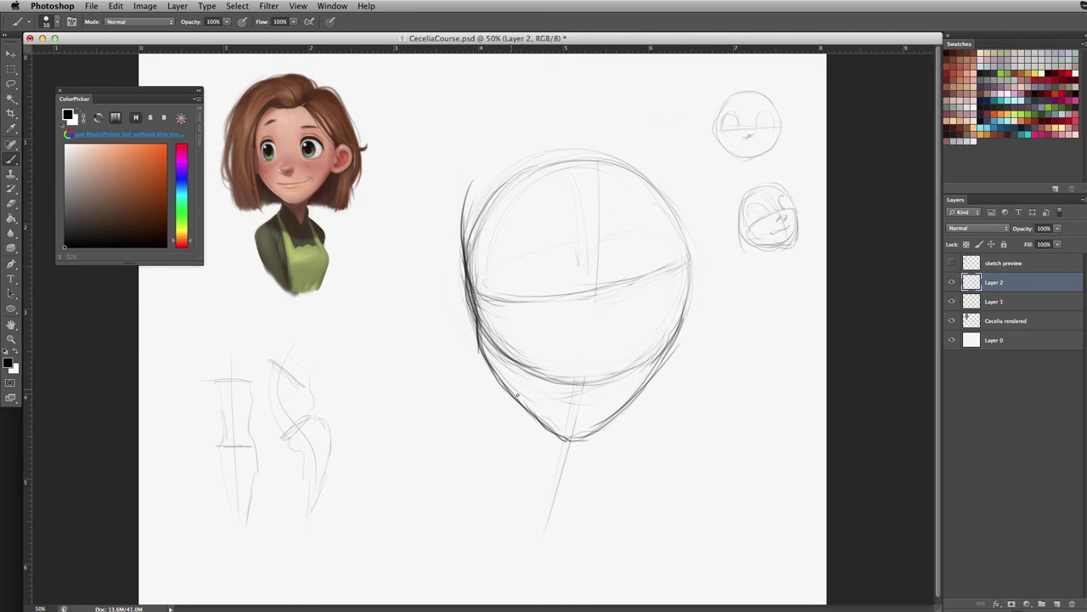
- Undo the wobbly chin line, mark the ear's lower attachment on the right side and firm up the jawline
mouse_move(517, 395)
mouse_down()
mouse_move(544, 431)
mouse_move(598, 433)
mouse_move(627, 398)
mouse_up()
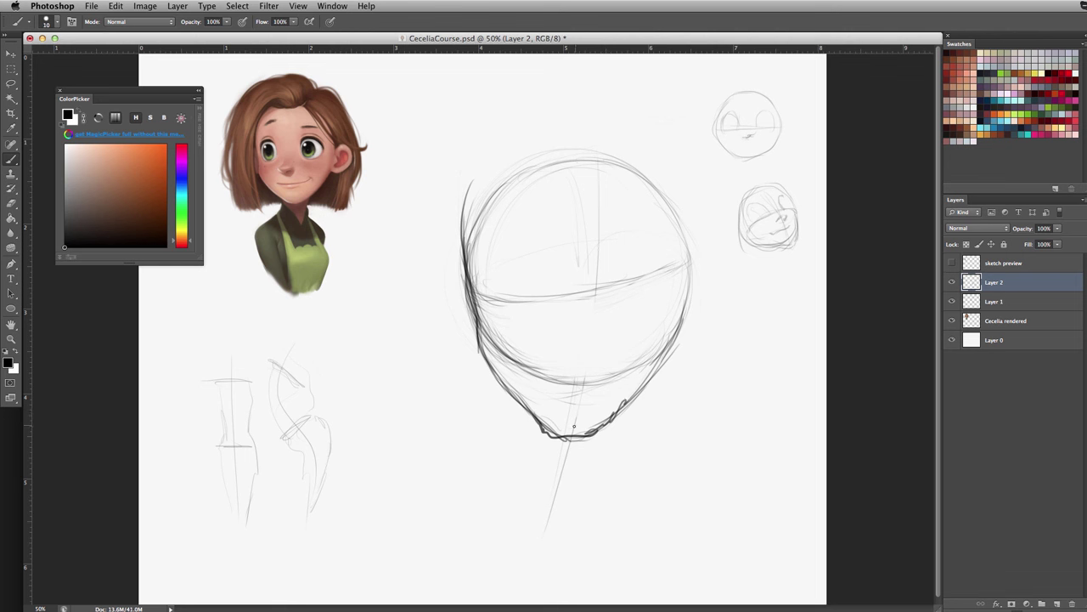
key(ctrl+z)
drag(677, 329, 692, 326)
drag(652, 367, 593, 433)
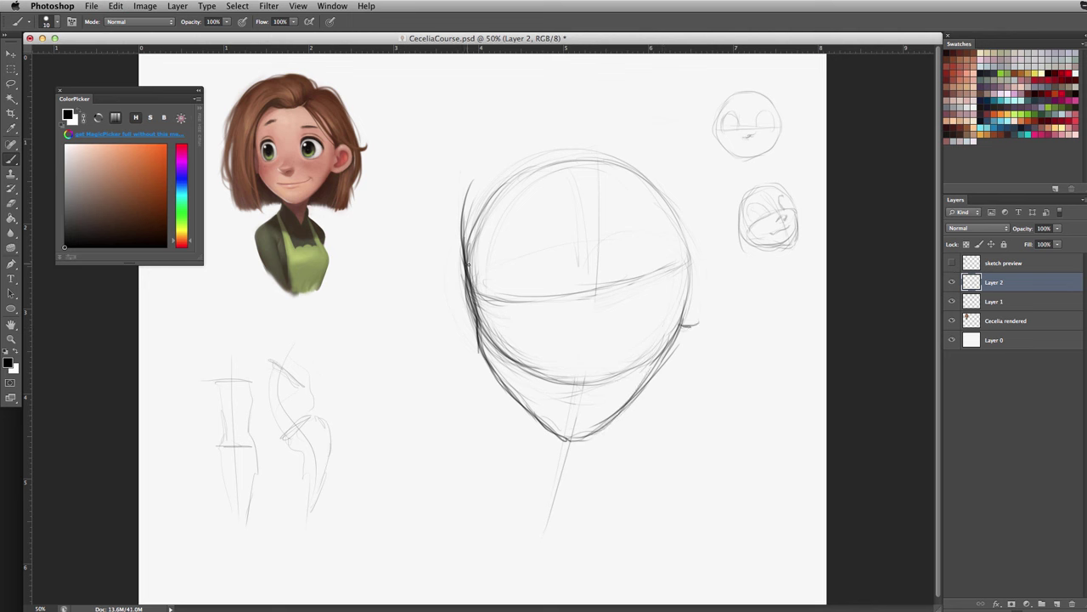
- Darken the left cheek and draw a simplified brow-to-chin contour parallel to the face just outside it
drag(468, 264, 465, 327)
drag(425, 190, 449, 338)
key(ctrl+z)
drag(434, 195, 452, 345)
mouse_move(449, 308)
mouse_down()
mouse_move(457, 359)
mouse_move(508, 423)
mouse_up()
drag(463, 365, 532, 445)
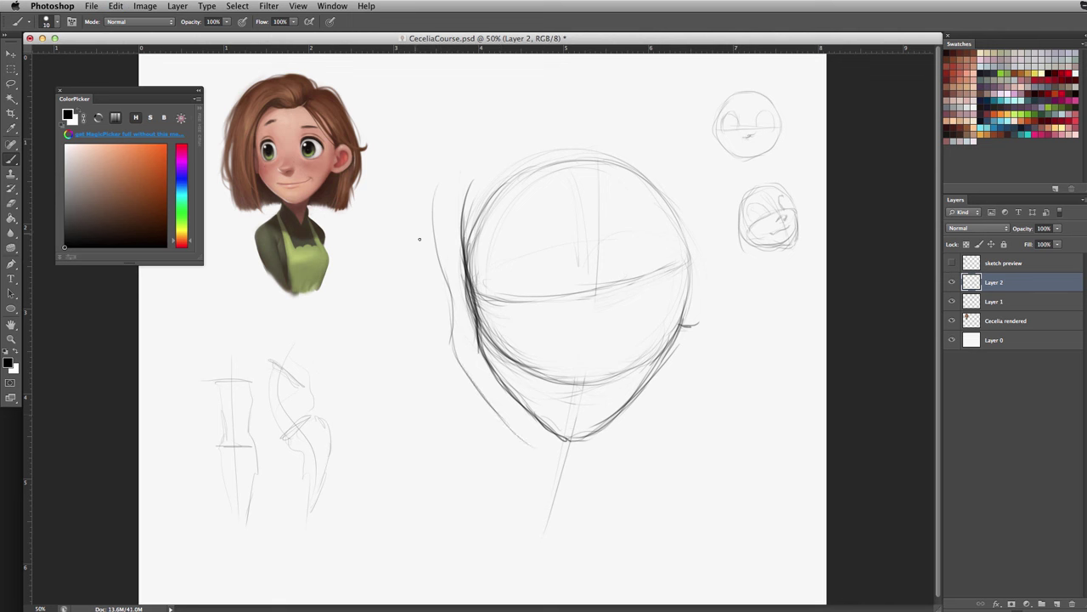
mouse_move(384, 300)
mouse_down()
mouse_move(429, 304)
mouse_move(413, 288)
mouse_move(419, 326)
mouse_up()
mouse_move(412, 286)
mouse_down()
mouse_move(439, 311)
mouse_move(424, 325)
mouse_move(442, 309)
mouse_up()
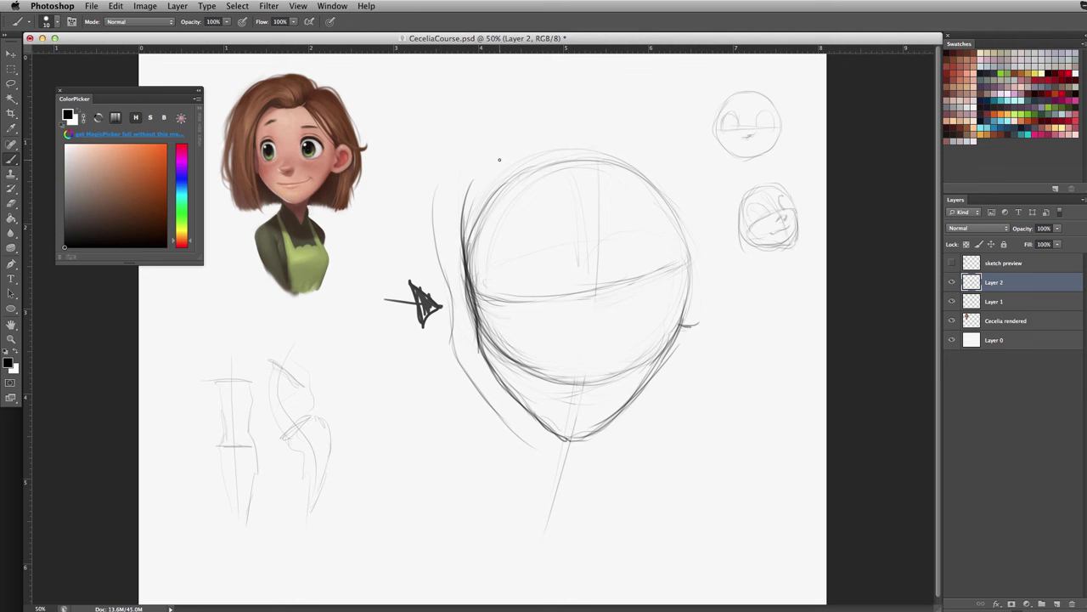
key(ctrl+z)
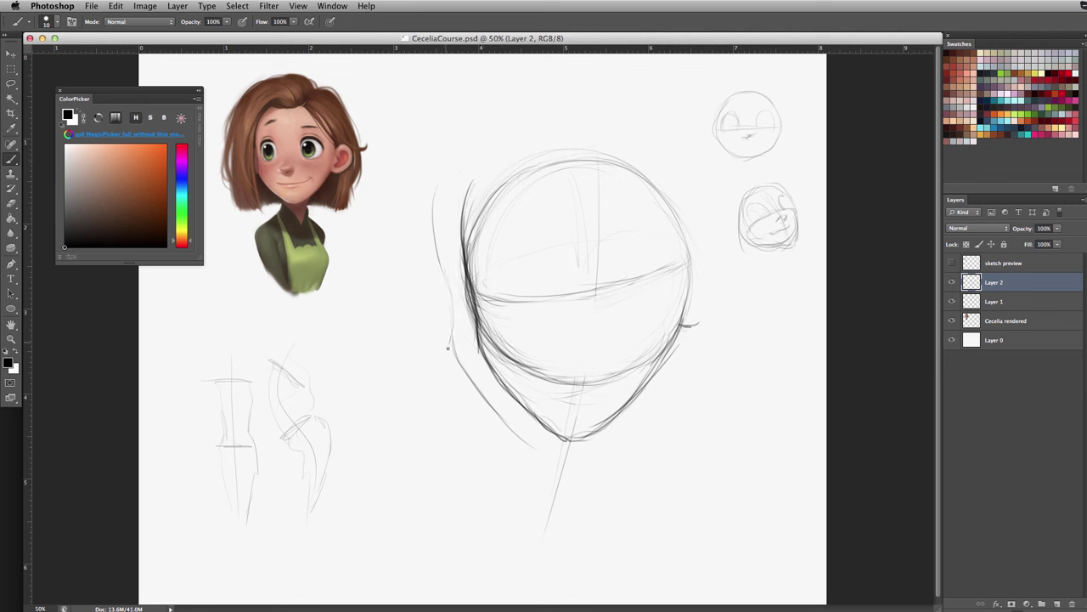
key(ctrl+z)
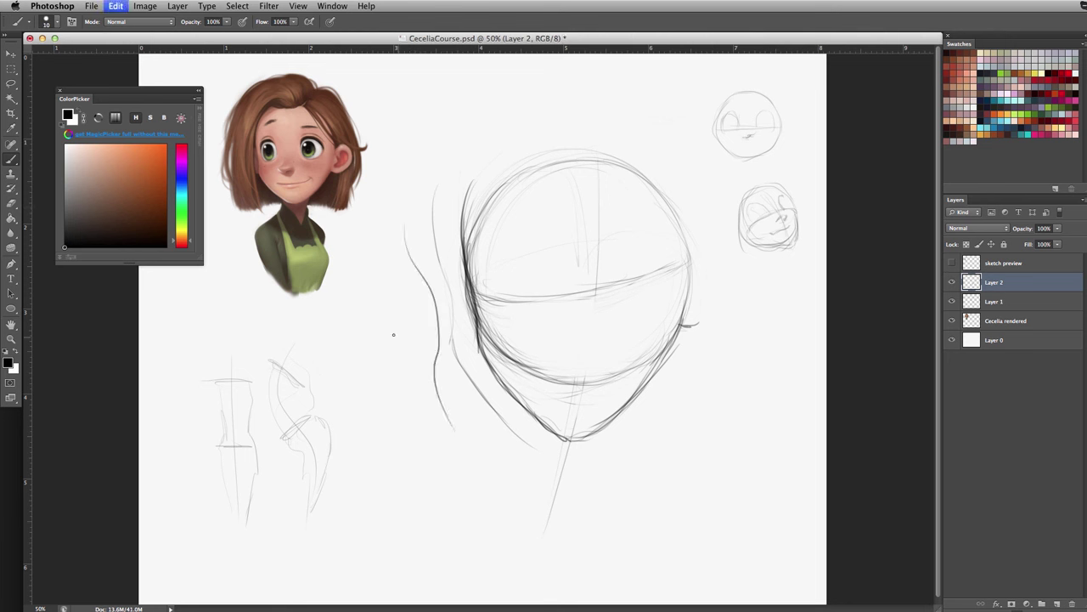
key(ctrl+z)
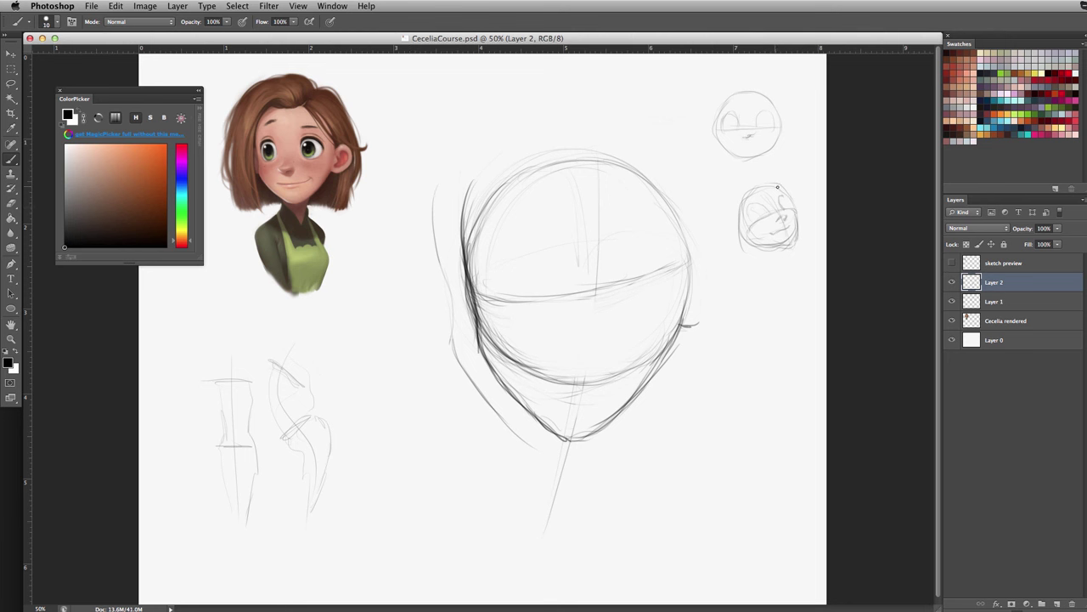
- Darken the far-side contour of the second small head and sketch a third small head with low features below it
drag(778, 187, 797, 225)
key(super+z)
key(super+z)
key(super+z)
key(super+z)
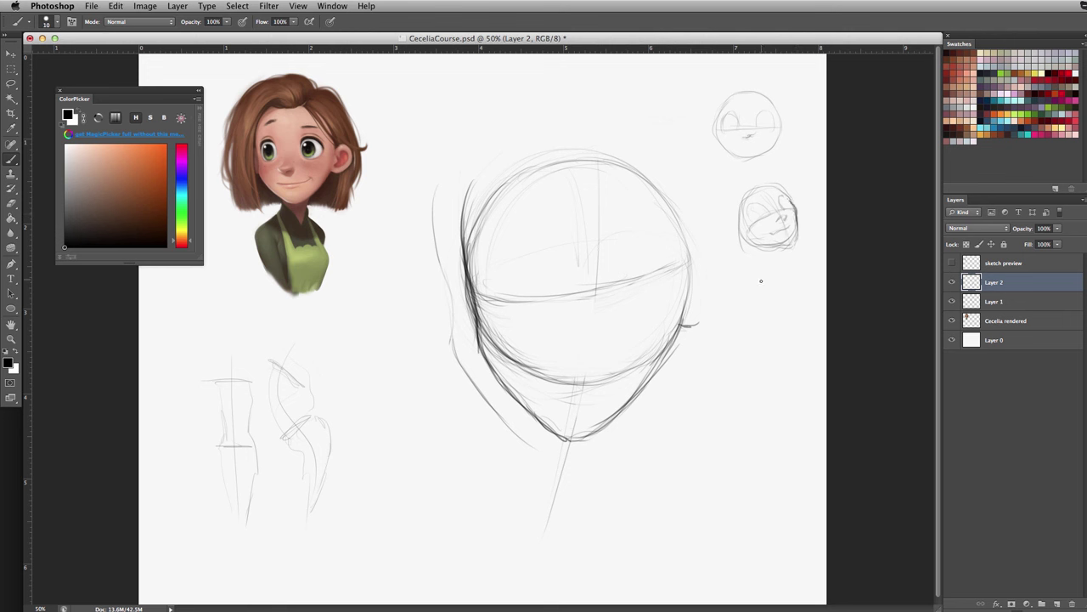
mouse_move(800, 291)
mouse_down()
mouse_move(772, 257)
mouse_move(771, 317)
mouse_move(776, 300)
mouse_move(749, 277)
mouse_move(751, 294)
mouse_move(744, 286)
mouse_move(757, 306)
mouse_move(754, 294)
mouse_move(787, 296)
mouse_up()
- Sketch a loose outer hair line around the large circle's upper-left side, undoing the unwanted strokes
mouse_move(383, 331)
mouse_down()
mouse_move(447, 320)
mouse_move(421, 298)
mouse_move(441, 325)
mouse_up()
key(super+z)
mouse_move(472, 245)
mouse_down()
mouse_move(485, 183)
mouse_move(531, 144)
mouse_up()
key(super+z)
drag(643, 129, 693, 180)
key(super+z)
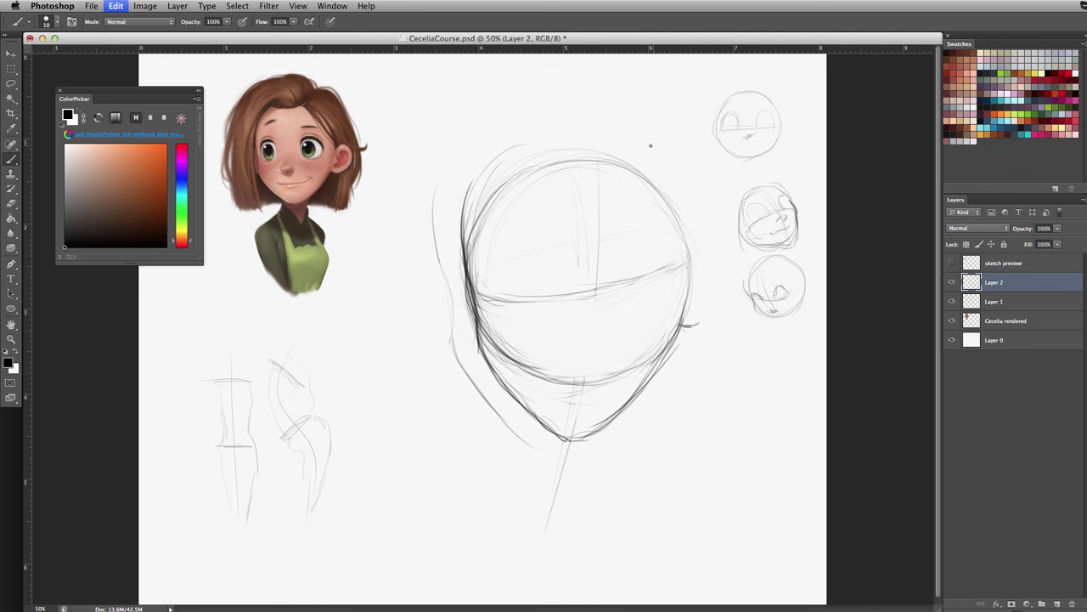
- Continue the outer head line down the circle's right side and mark the ear's upper attachment near the eye line
drag(677, 179, 705, 264)
drag(684, 204, 697, 284)
mouse_move(695, 245)
mouse_down()
mouse_move(695, 294)
mouse_move(702, 268)
mouse_up()
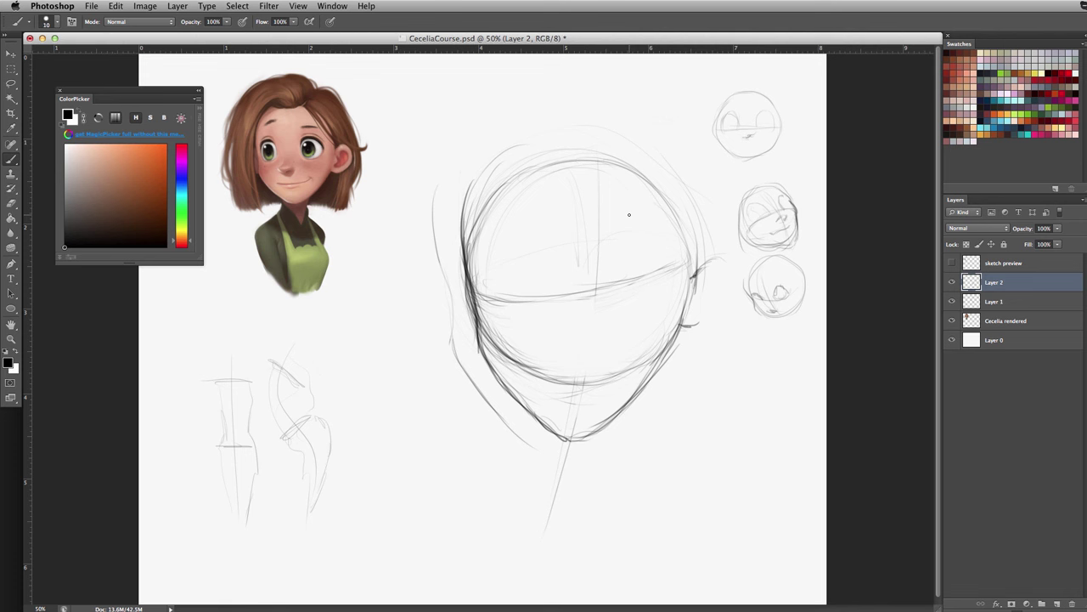
- Draw a large rounded ear between the two attachment marks with an inner fold, undoing the unwanted strokes
mouse_move(713, 258)
mouse_down()
mouse_move(741, 304)
mouse_move(702, 339)
mouse_move(730, 314)
mouse_move(695, 338)
mouse_move(683, 331)
mouse_move(691, 343)
mouse_move(678, 328)
mouse_move(691, 338)
mouse_move(680, 336)
mouse_move(613, 413)
mouse_up()
drag(712, 274, 698, 297)
key(ctrl+alt+z)
key(ctrl+alt+z)
key(ctrl+alt+z)
drag(720, 275, 702, 289)
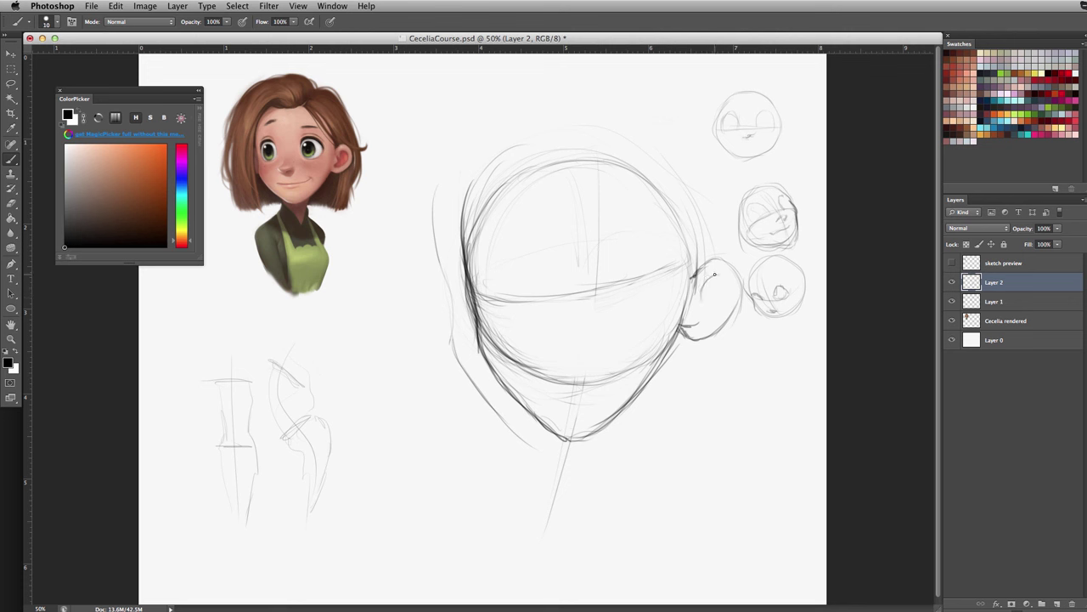
- Redraw the inner fold of the head's ear and erase stray marks near its lower attachment, undoing the unwanted strokes
key(ctrl+alt+z)
mouse_move(697, 276)
mouse_down()
mouse_move(728, 263)
mouse_move(744, 286)
mouse_up()
key(super+alt+z)
key(e)
ctrl+alt+drag(706, 323, 690, 324)
key(b)
- Sketch a separate ear study with inner folds and an outer arc below the small heads, and add the small inner flap to the head's ear
mouse_move(735, 414)
mouse_down()
mouse_move(767, 463)
mouse_move(765, 444)
mouse_up()
mouse_move(741, 403)
mouse_down()
mouse_move(766, 396)
mouse_move(754, 385)
mouse_move(749, 445)
mouse_up()
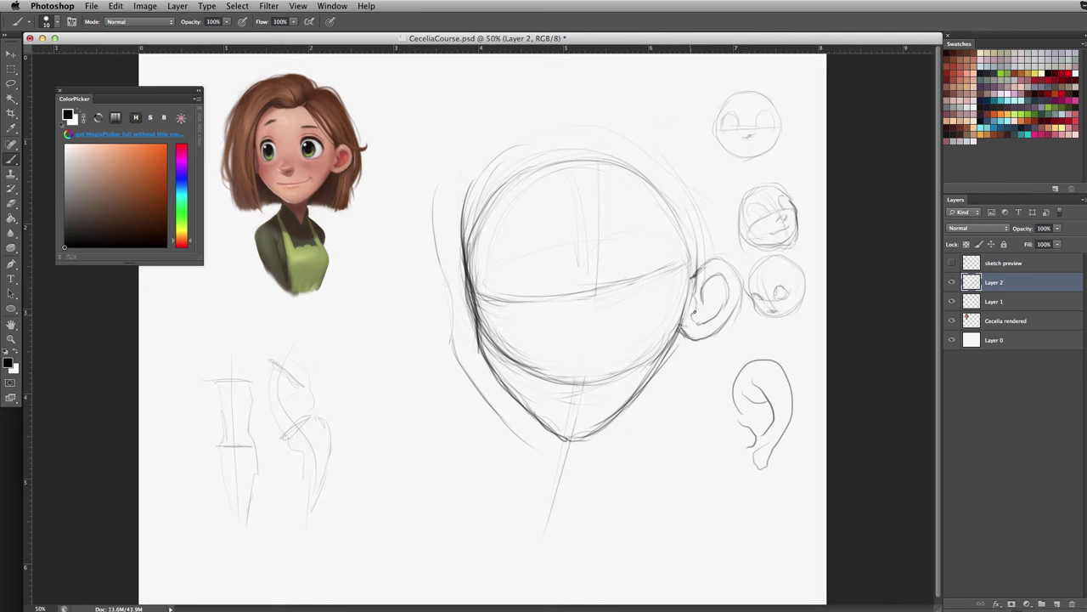
drag(690, 314, 703, 321)
drag(726, 376, 794, 379)
- Draw the hair line across the forehead from the parting point to the far temple and down toward the ear side
mouse_move(595, 166)
mouse_down()
mouse_move(504, 187)
mouse_move(494, 175)
mouse_move(529, 175)
mouse_up()
drag(606, 165, 517, 170)
drag(613, 165, 637, 178)
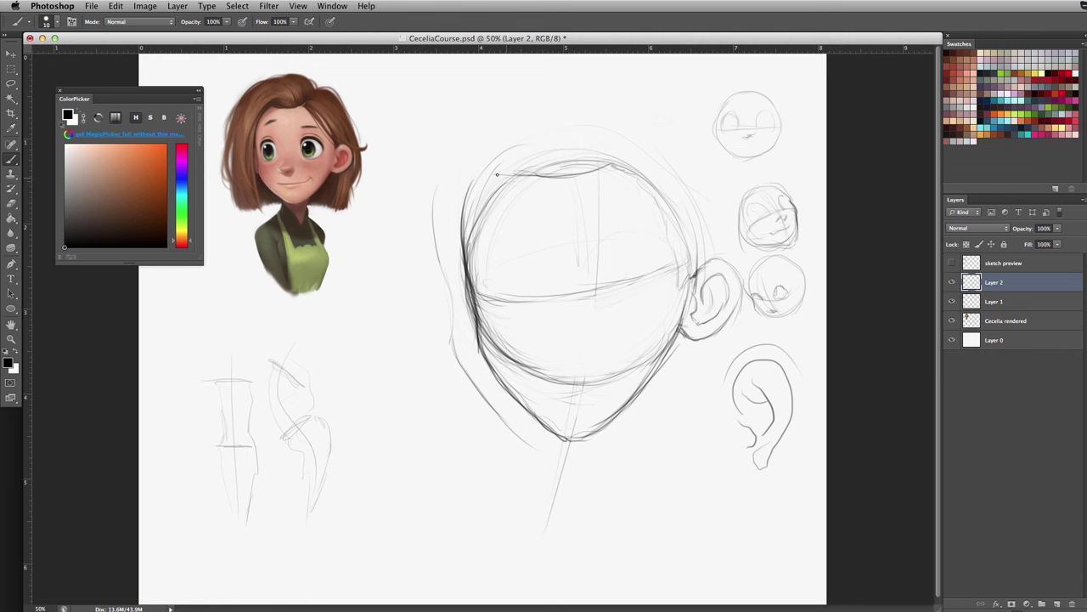
mouse_move(497, 174)
mouse_down()
mouse_move(485, 176)
mouse_move(473, 228)
mouse_up()
drag(491, 175, 464, 207)
- Sketch a loose, high hair volume around the top and far side of the head, undoing unwanted strokes, and reinforce the chin line
drag(469, 69, 403, 316)
key(super+alt+z)
key(super+alt+z)
key(super+alt+z)
drag(587, 434, 563, 438)
- Add a new layer above Layer 2 and sketch the nose's bridge, tip and nostril below the eye line, undoing the unwanted strokes
click(1057, 604)
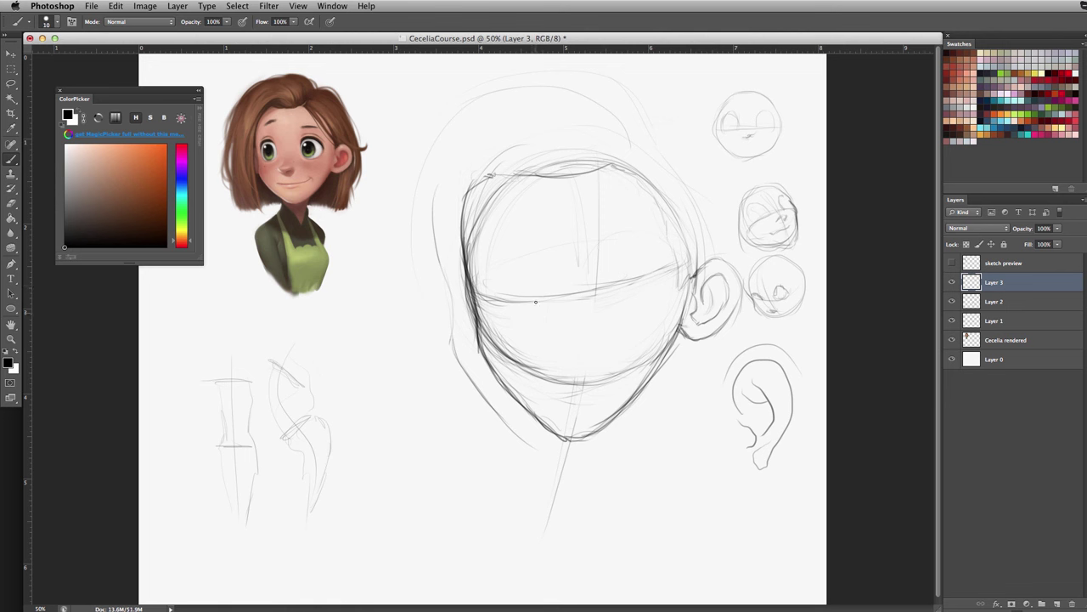
mouse_move(539, 299)
mouse_down()
mouse_move(534, 343)
mouse_move(551, 350)
mouse_up()
mouse_move(539, 299)
mouse_down()
mouse_move(550, 347)
mouse_move(535, 343)
mouse_move(559, 345)
mouse_up()
mouse_move(604, 316)
mouse_down()
mouse_move(594, 342)
mouse_move(618, 347)
mouse_up()
key(super+z)
mouse_move(618, 290)
mouse_down()
mouse_move(629, 324)
mouse_move(606, 352)
mouse_move(656, 355)
mouse_up()
key(super+z)
- Lighten the upper end of the nose bridge with the Eraser and undo the extra nose strokes
key(e)
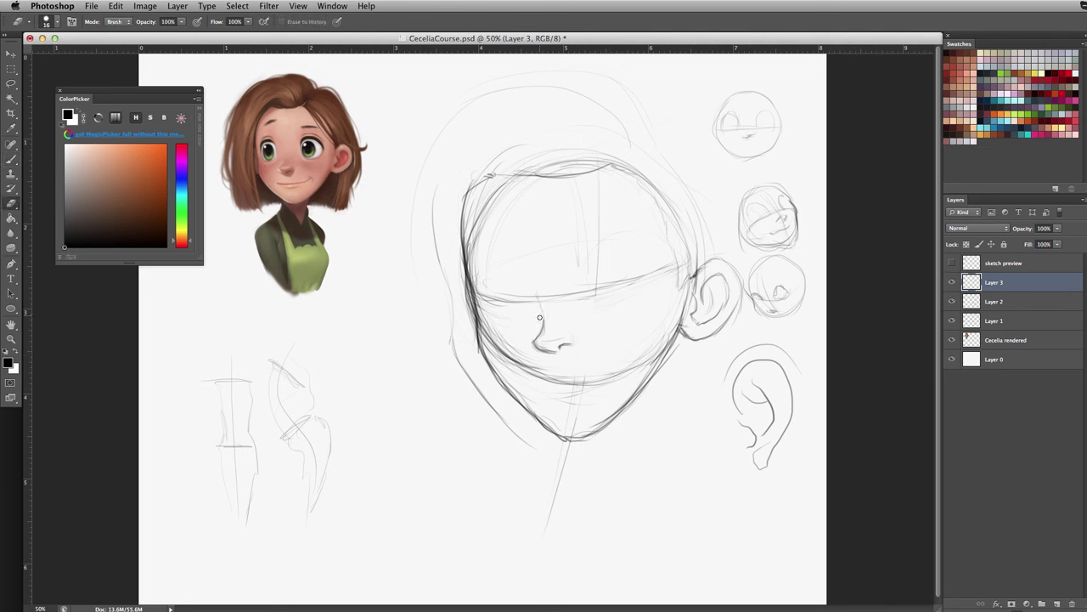
key(b)
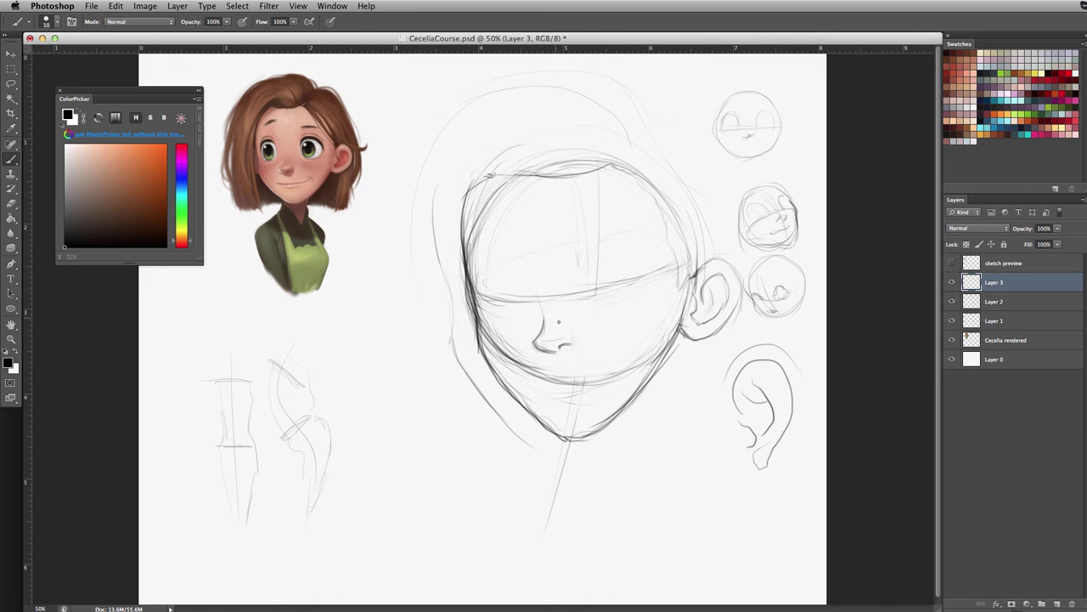
mouse_move(546, 320)
mouse_down()
mouse_move(539, 344)
mouse_move(568, 335)
mouse_move(546, 315)
mouse_move(539, 346)
mouse_move(570, 341)
mouse_move(533, 343)
mouse_move(557, 353)
mouse_move(537, 344)
mouse_move(568, 336)
mouse_move(539, 340)
mouse_up()
key(super+z)
key(super+z)
key(super+z)
drag(593, 295, 606, 308)
drag(592, 274, 600, 308)
key(alt+super+z)
key(alt+super+z)
key(alt+super+z)
key(super+z)
key(super+z)
- Outline the large near eye across the eye line with a rounded upper lid, curved sides and a short lower lid stroke
drag(590, 265, 605, 297)
mouse_move(598, 254)
mouse_down()
mouse_move(620, 225)
mouse_move(604, 239)
mouse_move(651, 262)
mouse_move(650, 249)
mouse_move(657, 286)
mouse_up()
drag(637, 249, 651, 274)
drag(602, 233, 583, 253)
mouse_move(586, 243)
mouse_down()
mouse_move(586, 271)
mouse_move(628, 237)
mouse_move(648, 237)
mouse_move(653, 270)
mouse_move(657, 258)
mouse_move(593, 241)
mouse_move(600, 307)
mouse_move(586, 246)
mouse_move(601, 301)
mouse_up()
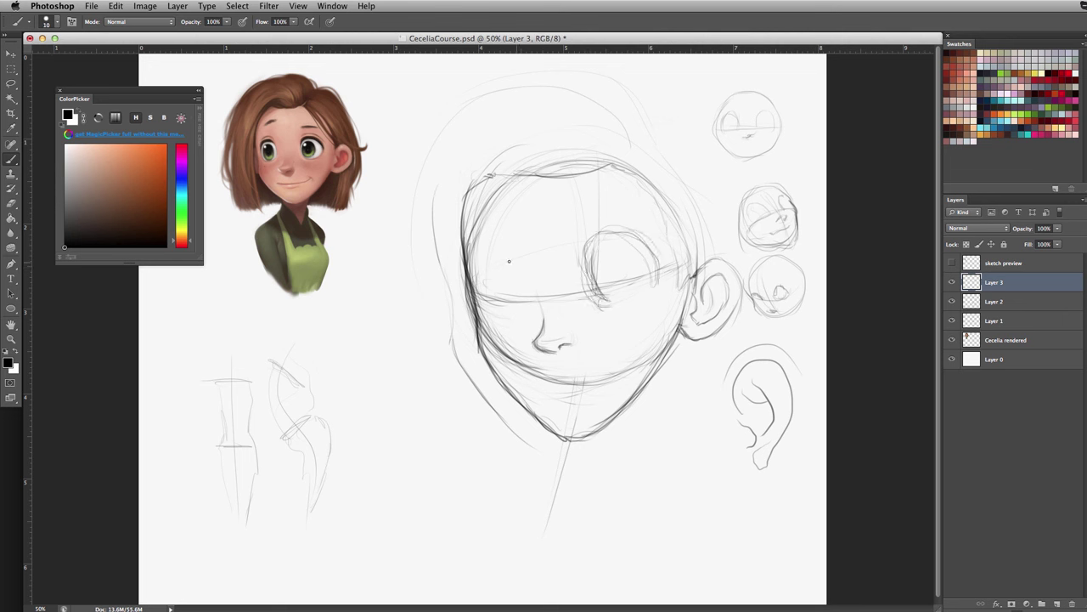
mouse_move(594, 248)
mouse_down()
mouse_move(625, 242)
mouse_move(655, 256)
mouse_move(623, 232)
mouse_move(597, 233)
mouse_move(644, 250)
mouse_up()
drag(638, 247, 654, 266)
mouse_move(613, 302)
mouse_down()
mouse_move(593, 296)
mouse_move(624, 295)
mouse_up()
- Outline the narrower far eye and close the lower contours of both eyes, softening the near eye's inner edge with the Eraser
mouse_move(503, 254)
mouse_down()
mouse_move(518, 263)
mouse_move(515, 248)
mouse_up()
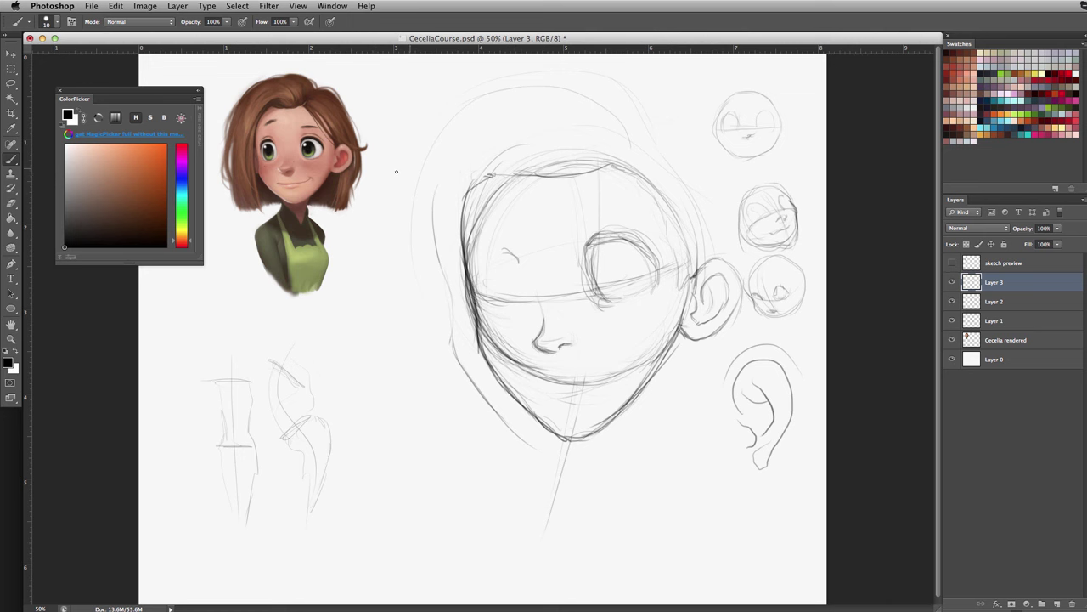
mouse_move(515, 254)
mouse_down()
mouse_move(486, 262)
mouse_move(504, 305)
mouse_move(493, 296)
mouse_move(516, 313)
mouse_move(525, 309)
mouse_move(519, 265)
mouse_move(527, 303)
mouse_move(527, 276)
mouse_move(501, 251)
mouse_move(524, 272)
mouse_up()
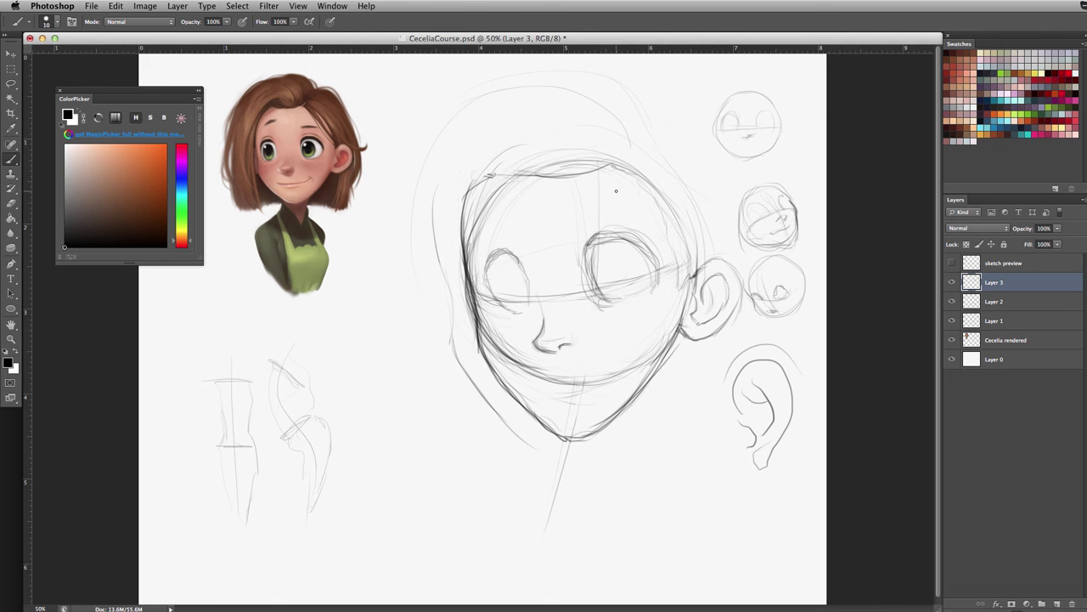
key(e)
mouse_move(598, 280)
mouse_down()
mouse_move(609, 280)
mouse_move(595, 280)
mouse_up()
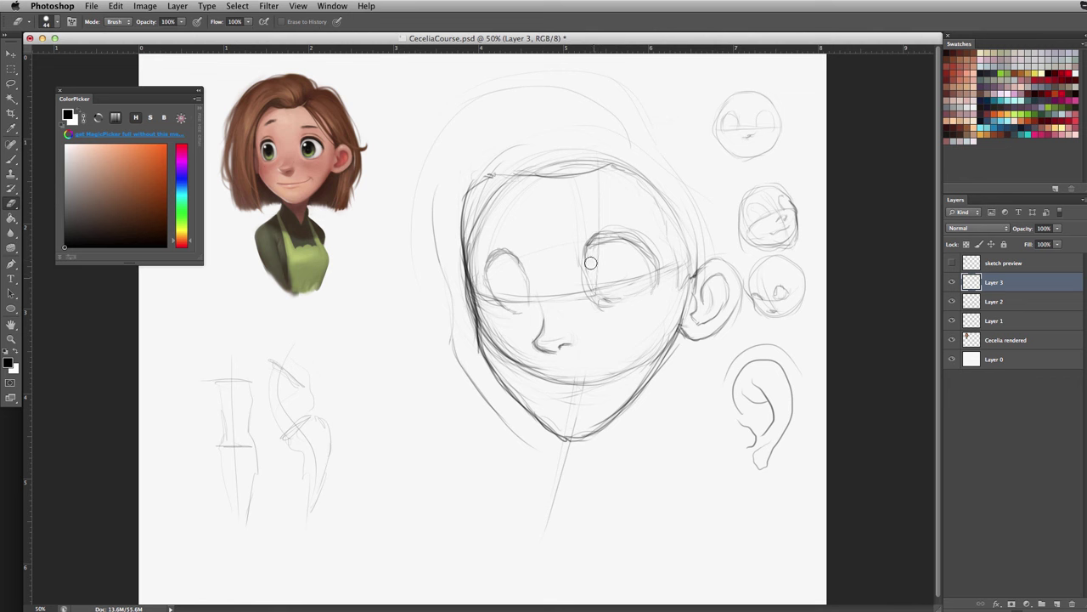
key(b)
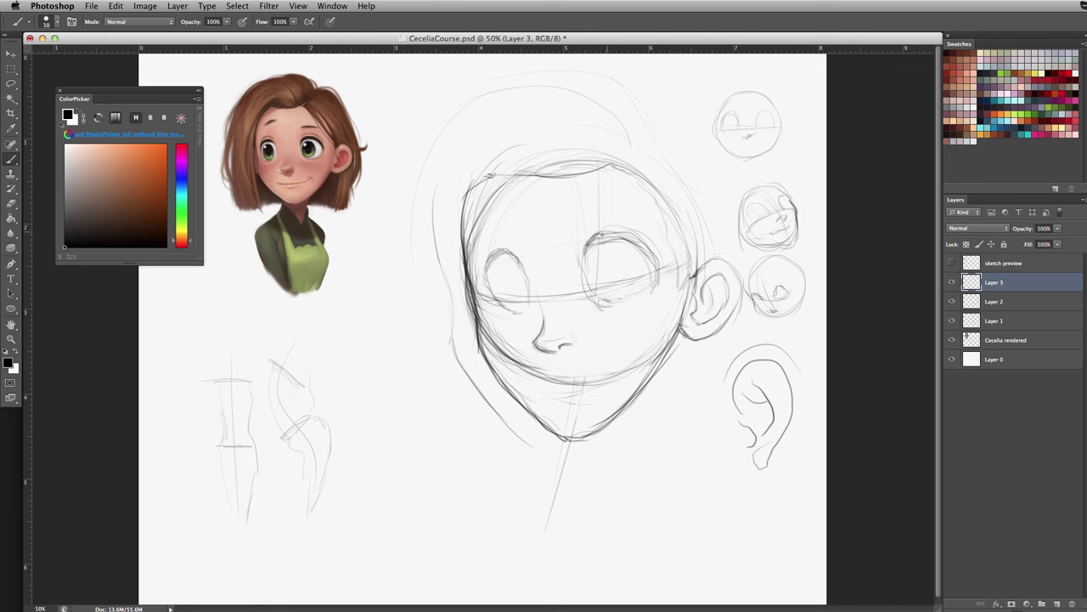
drag(603, 233, 621, 232)
drag(487, 281, 508, 311)
mouse_move(590, 268)
mouse_down()
mouse_move(605, 300)
mouse_move(593, 290)
mouse_move(637, 289)
mouse_up()
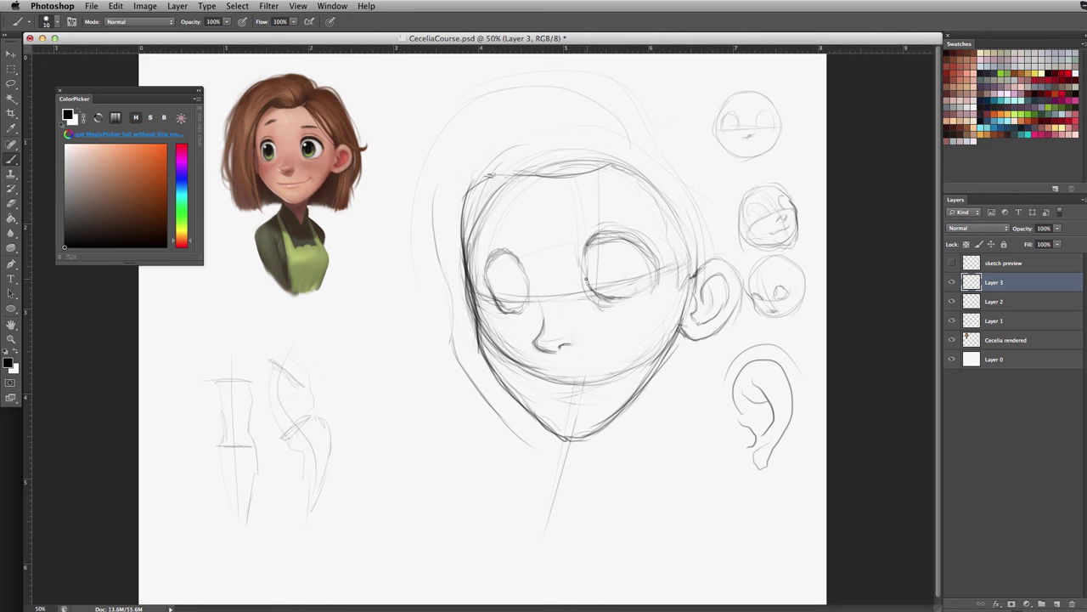
- Draw a tall oval iris inside the near eye, undoing the unwanted strokes
drag(603, 252, 596, 292)
key(super+z)
drag(593, 244, 610, 237)
mouse_move(601, 247)
mouse_down()
mouse_move(595, 280)
mouse_move(606, 298)
mouse_move(617, 249)
mouse_up()
key(super+z)
key(super+z)
key(alt+super+z)
mouse_move(612, 252)
mouse_down()
mouse_move(623, 264)
mouse_move(617, 283)
mouse_move(599, 257)
mouse_move(594, 284)
mouse_move(627, 278)
mouse_move(620, 290)
mouse_up()
key(super+z)
key(super+z)
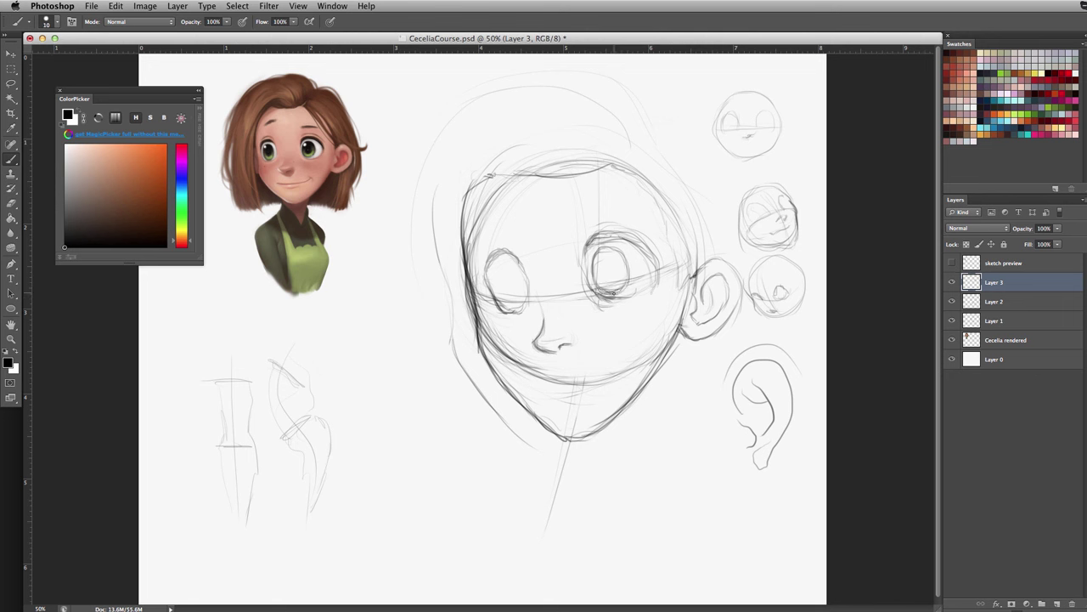
- Darken the near eye's iris, add its pupil and highlight, and thicken the upper lid line
drag(627, 264, 626, 288)
drag(511, 282, 508, 282)
key(super+z)
drag(604, 273, 605, 277)
drag(617, 244, 594, 241)
drag(602, 243, 624, 243)
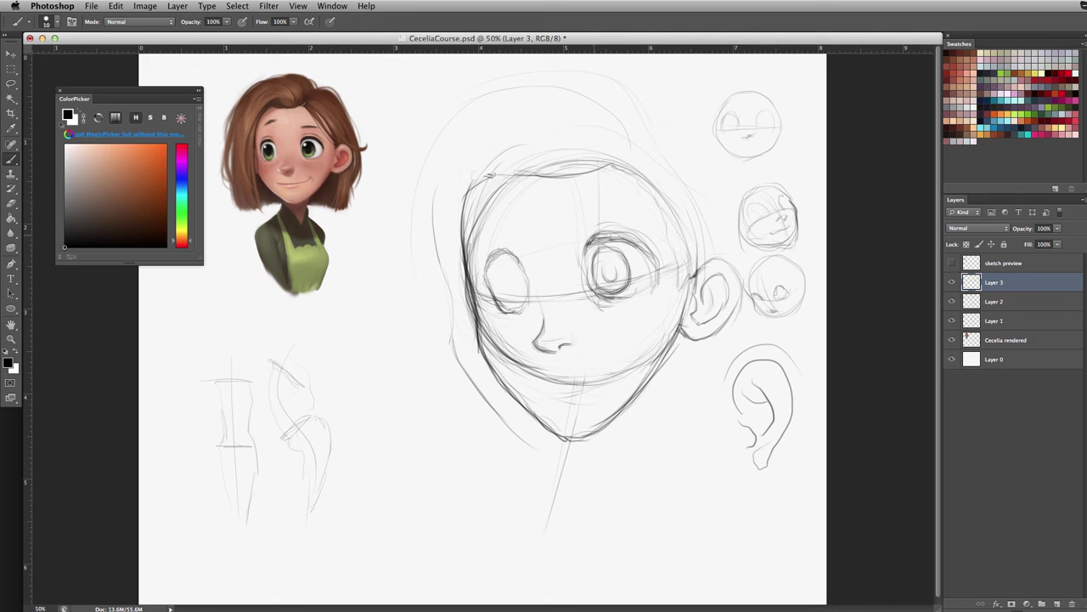
mouse_move(590, 243)
mouse_down()
mouse_move(626, 232)
mouse_move(599, 235)
mouse_move(624, 232)
mouse_move(645, 245)
mouse_move(629, 243)
mouse_move(602, 259)
mouse_up()
- Draw the far eye's iris and pupil, then shade the near pupil and darken both upper lids
mouse_move(501, 271)
mouse_down()
mouse_move(498, 299)
mouse_move(517, 265)
mouse_move(521, 307)
mouse_move(499, 311)
mouse_move(518, 308)
mouse_move(507, 294)
mouse_up()
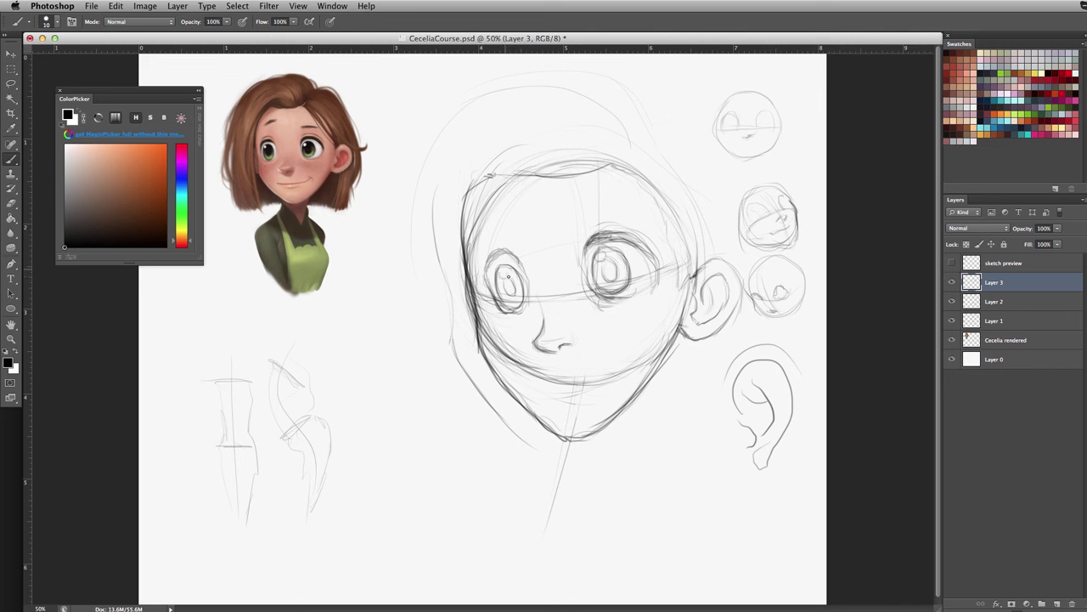
drag(506, 277, 514, 294)
drag(602, 261, 615, 279)
drag(589, 239, 611, 237)
drag(493, 256, 490, 284)
- Flip the canvas horizontally back and forth to check the placement of the eyes, nose and jaw in mirror view
key(super+shift+h)
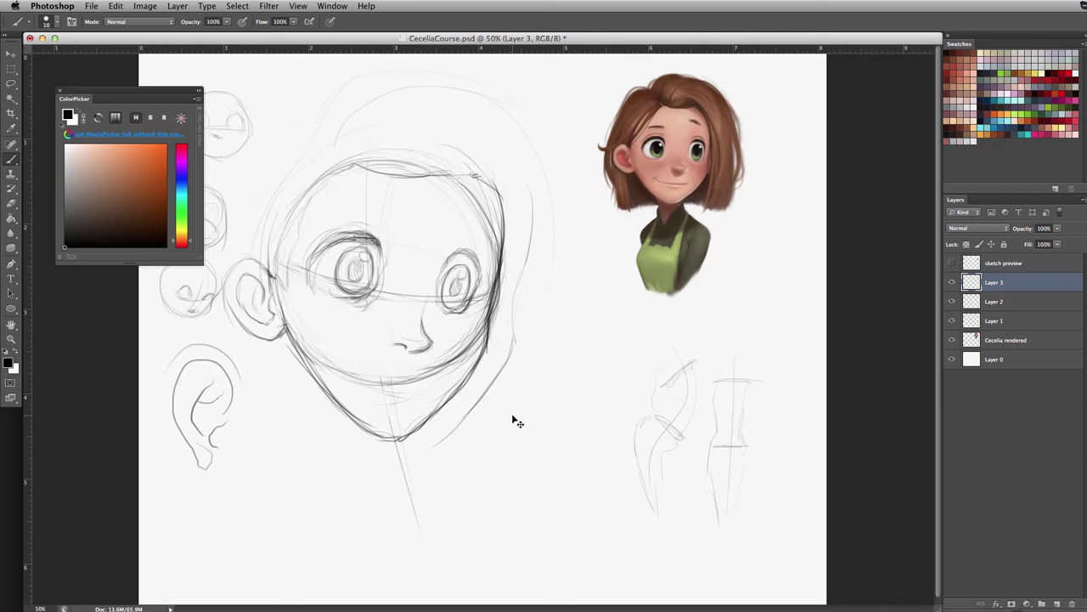
key(super+shift+h)
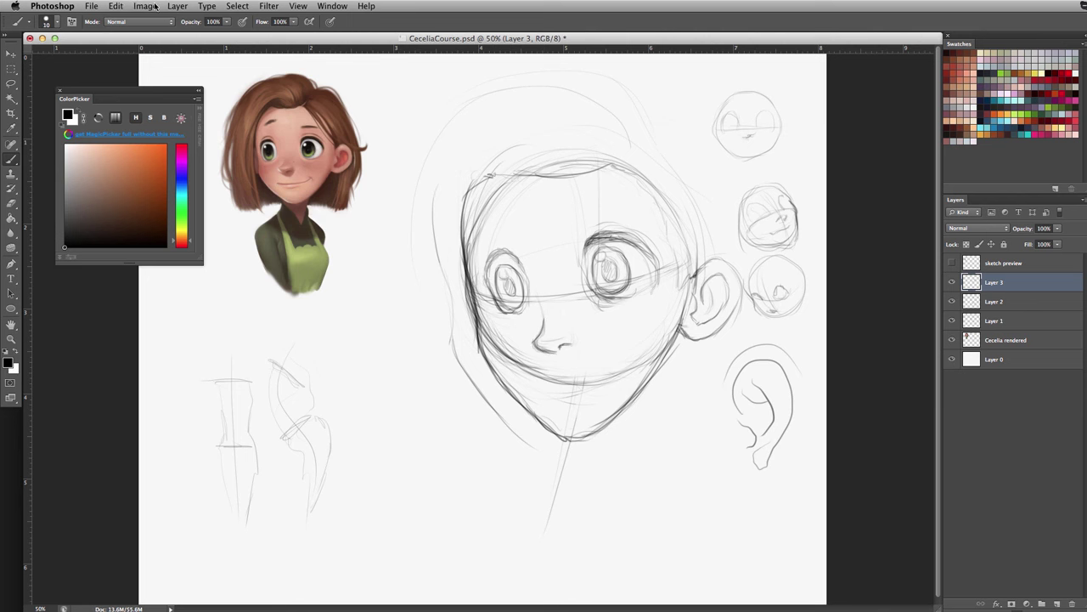
click(156, 6)
mouse_move(208, 126)
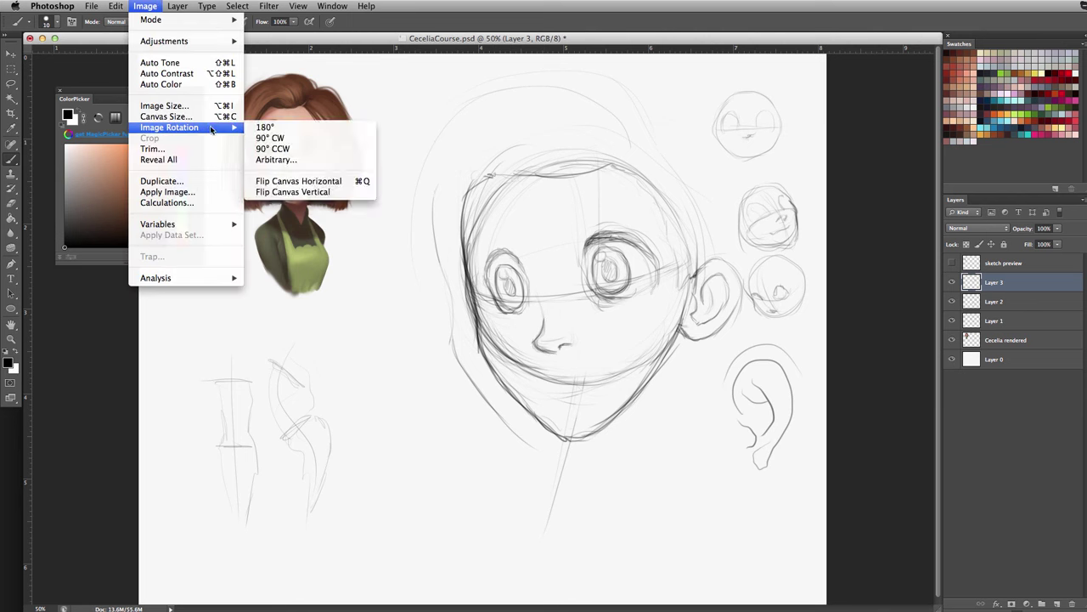
click(504, 168)
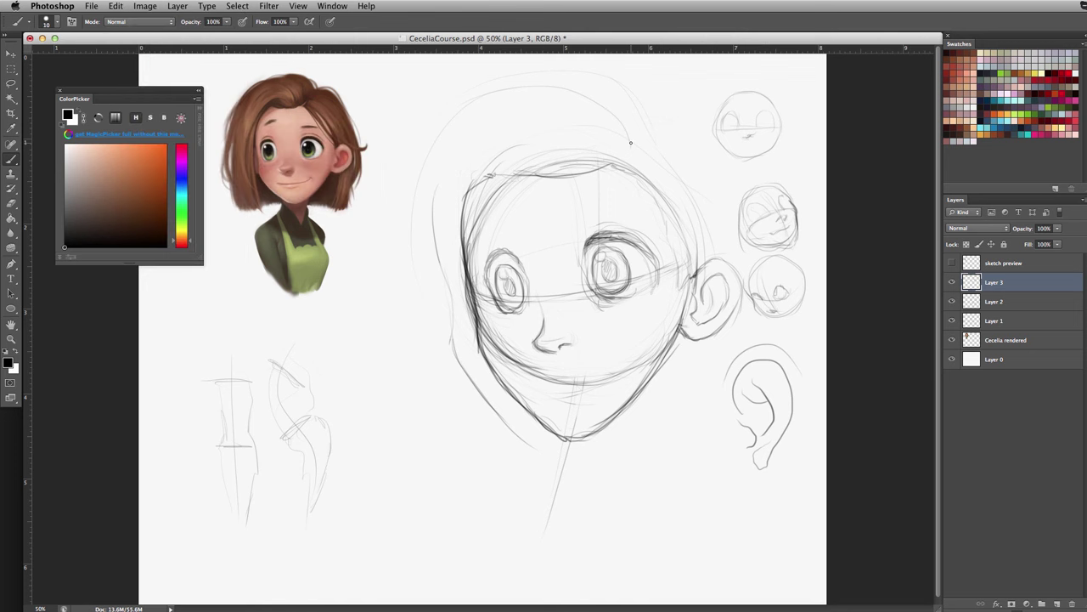
key(super+shift+h)
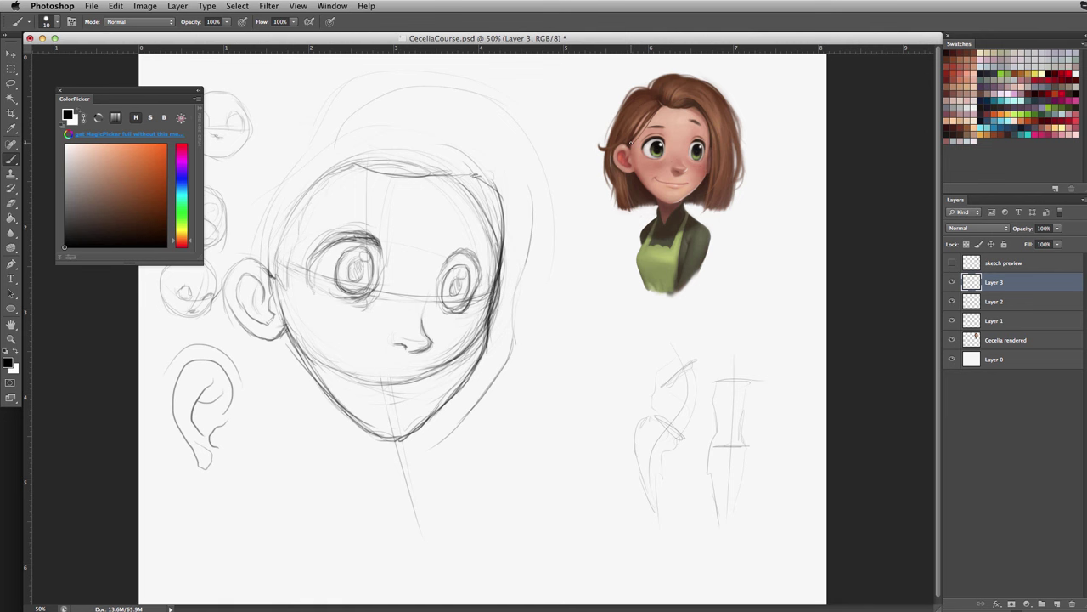
key(h)
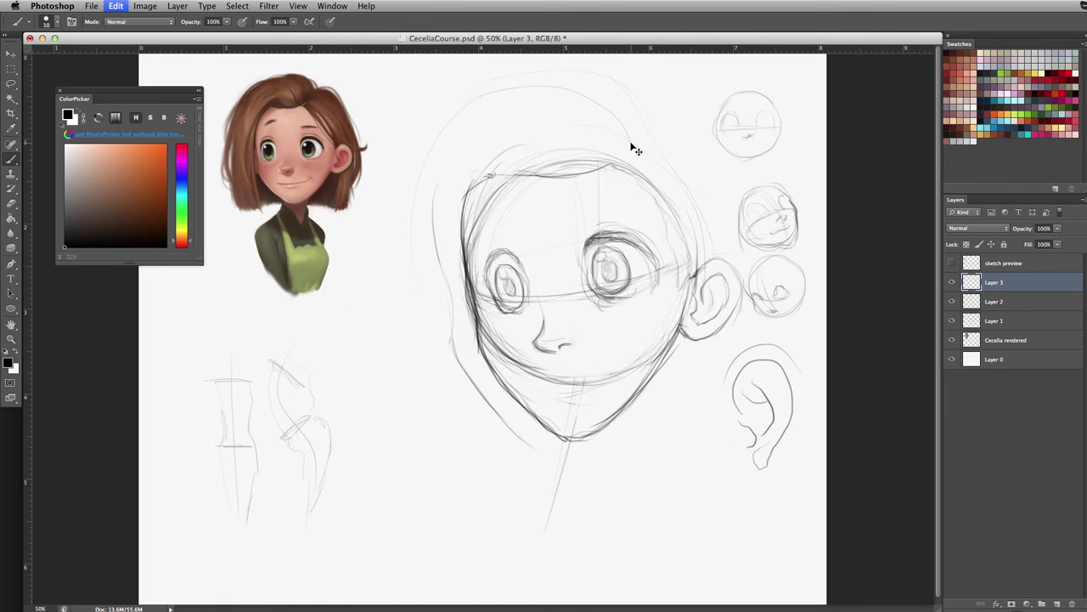
key(h)
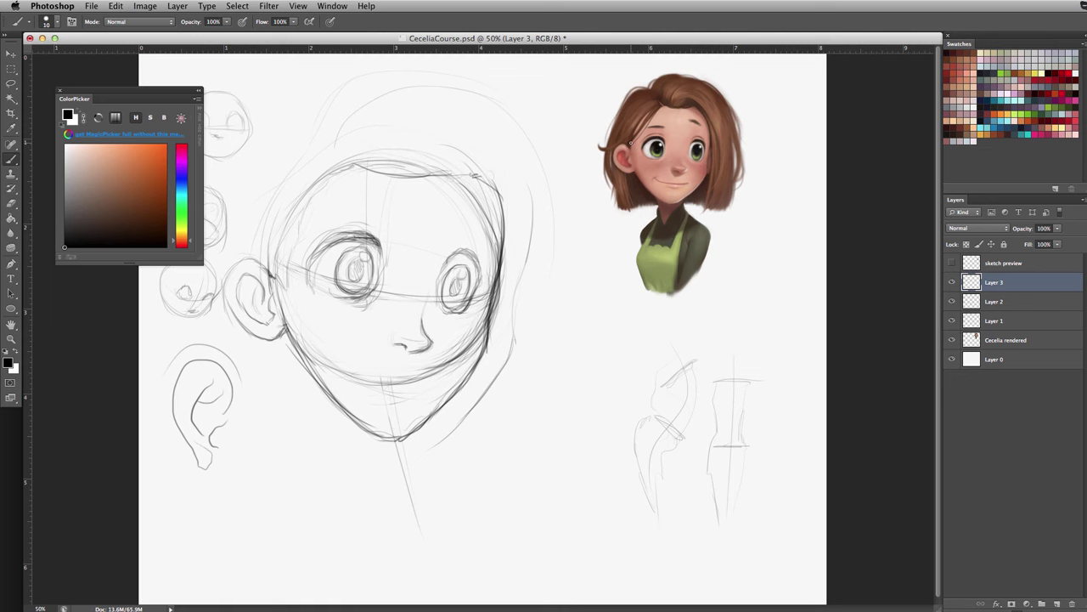
key(h)
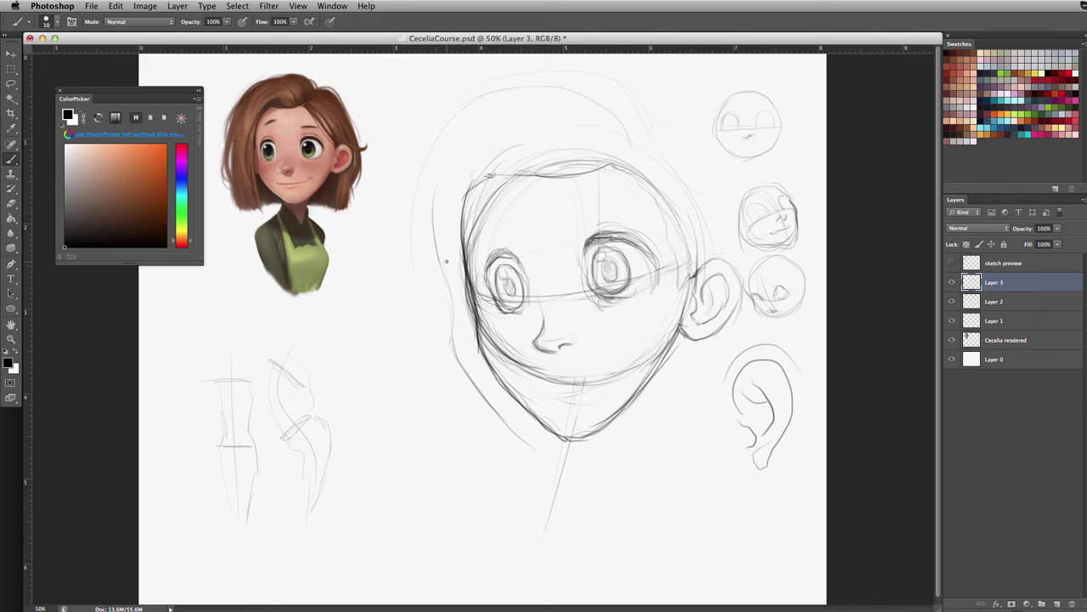
- Darken the far eye's upper lid and draw a smiling mouth line below the nose, lightening it with the Eraser
mouse_move(486, 271)
mouse_down()
mouse_move(487, 261)
mouse_move(518, 261)
mouse_up()
drag(528, 383, 610, 360)
key(e)
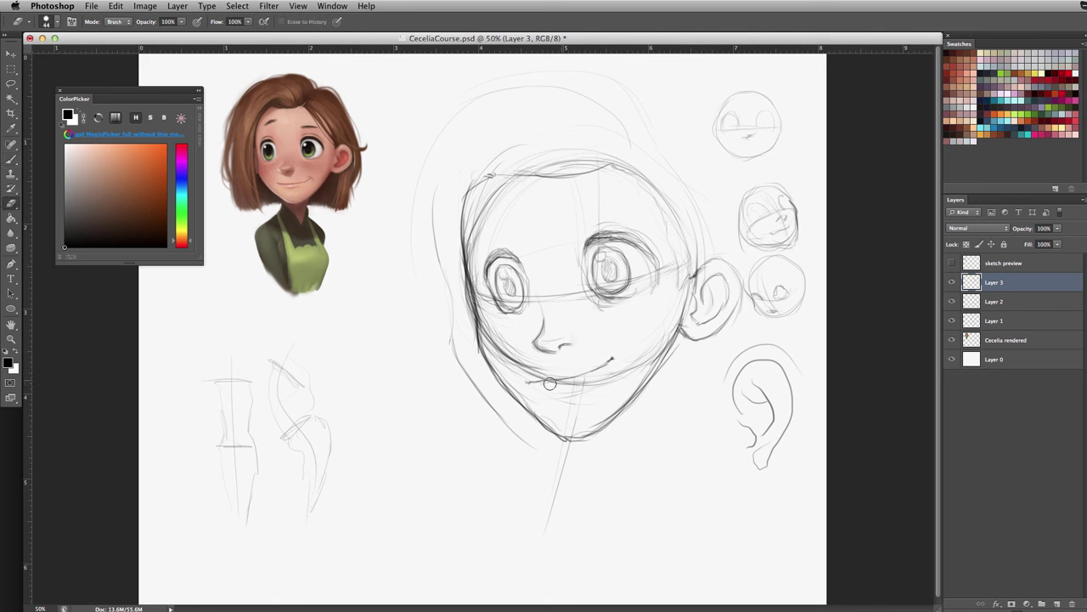
key(b)
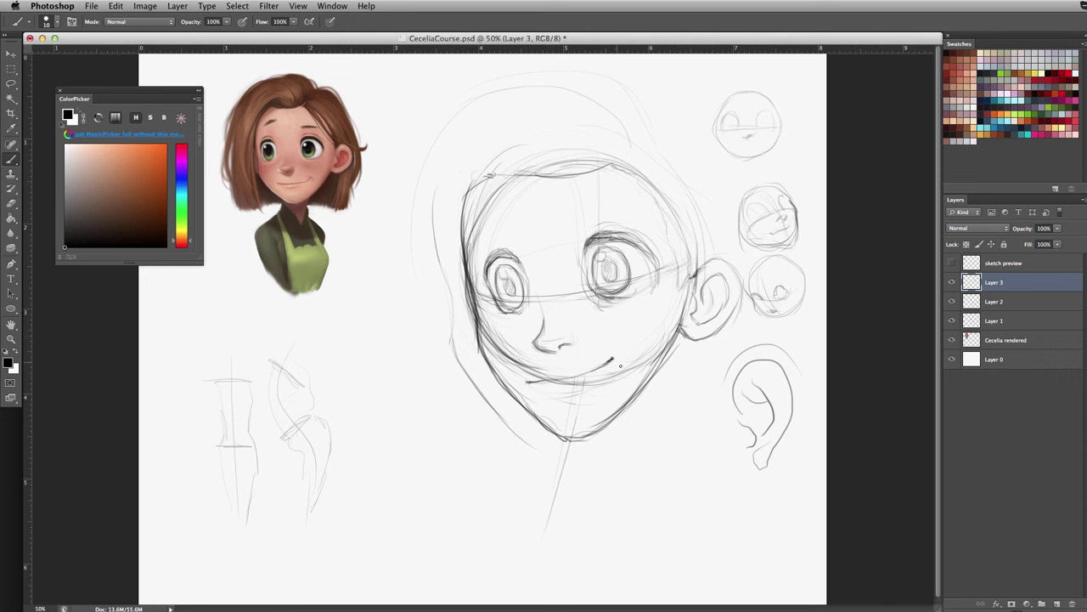
- Mark the raised mouth corner and add a short lower lip line beneath the mouth, undoing the unwanted strokes
drag(611, 357, 617, 363)
key(super+z)
key(super+z)
key(super+z)
drag(555, 393, 583, 389)
- Select the far eye with the Lasso, move it slightly down and outward, and deselect it
click(11, 84)
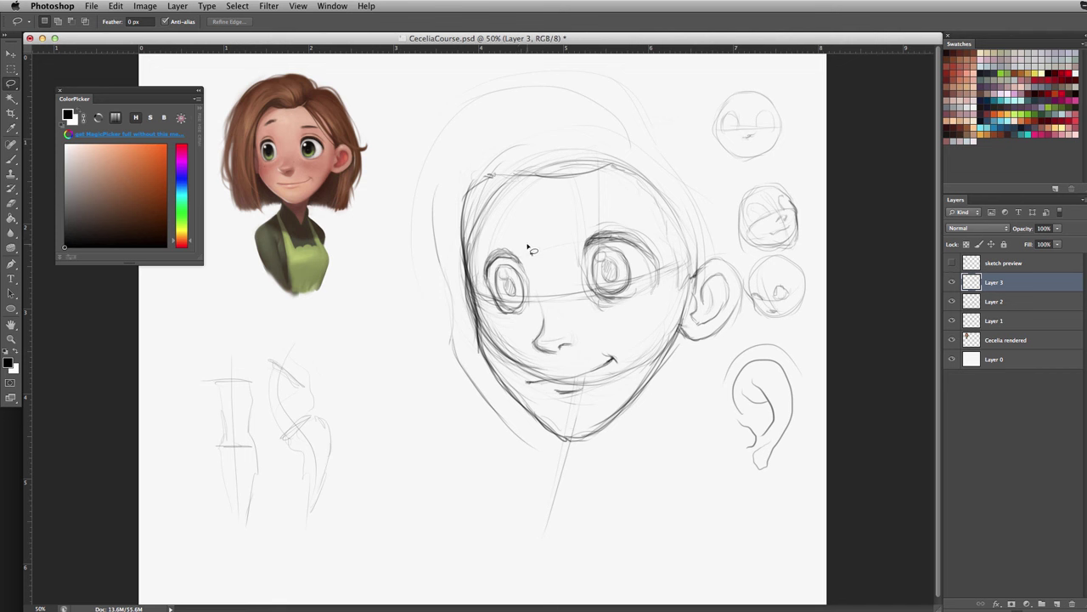
mouse_move(525, 246)
mouse_down()
mouse_move(497, 238)
mouse_move(483, 287)
mouse_move(515, 337)
mouse_move(536, 280)
mouse_move(529, 253)
mouse_up()
key(v)
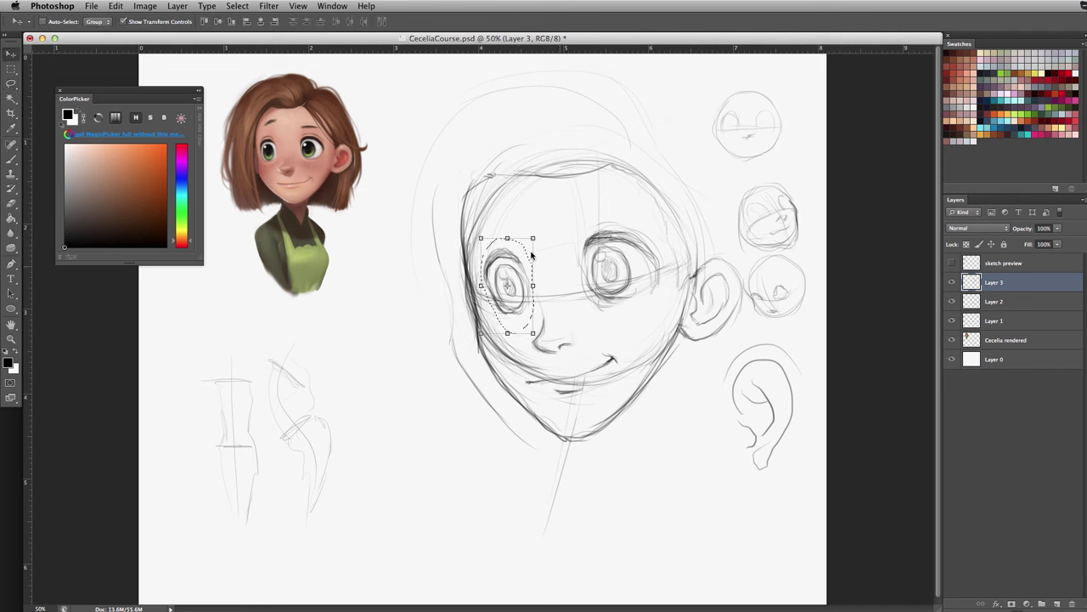
drag(527, 299, 520, 305)
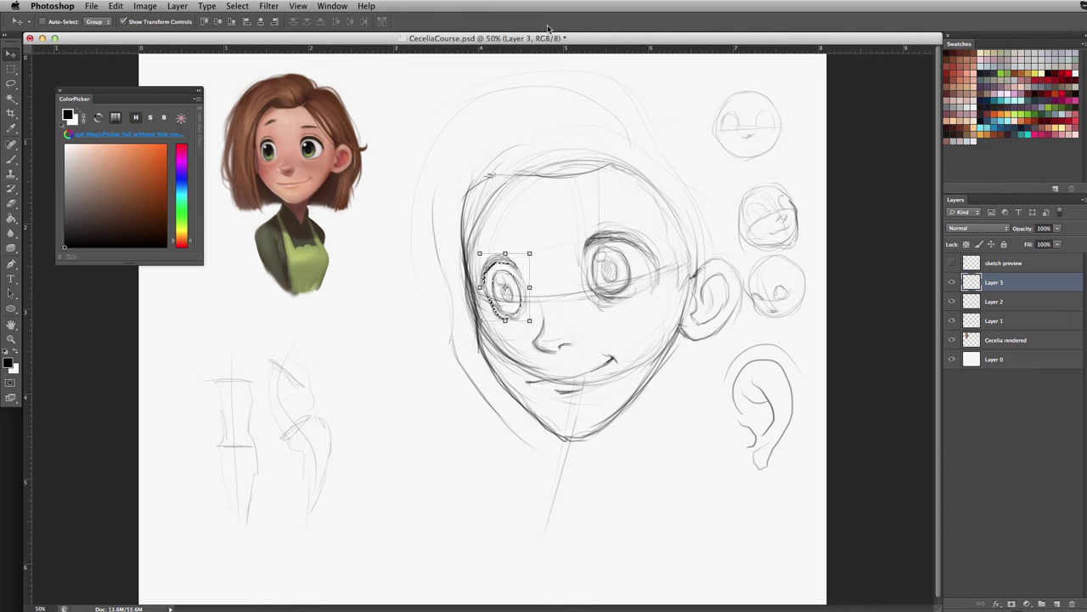
key(ctrl+d)
key(b)
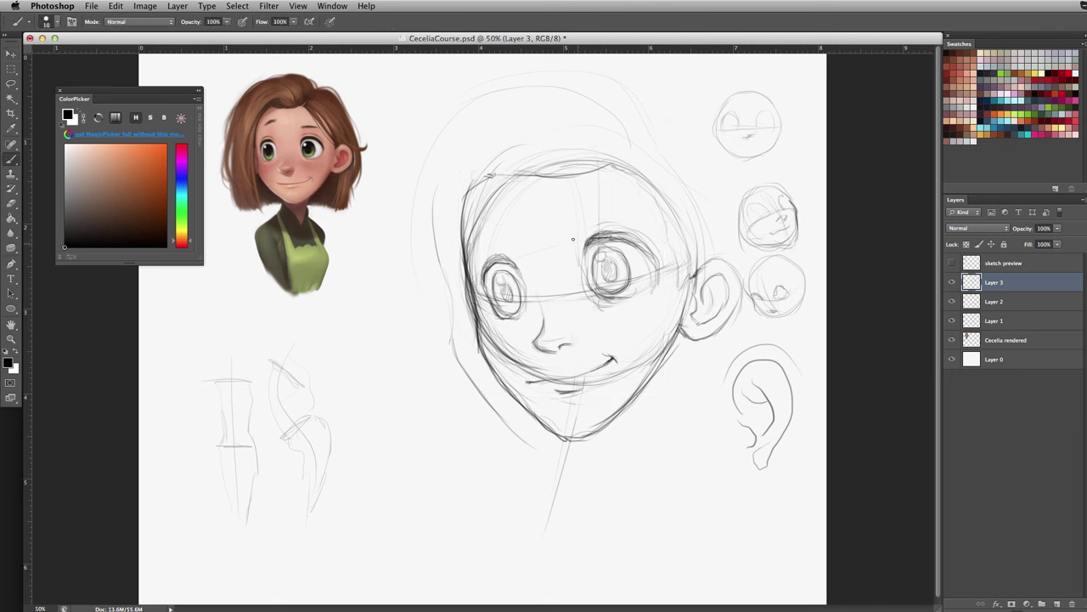
- Select the near eye with the Lasso, nudge it down three steps, and deselect it
key(l)
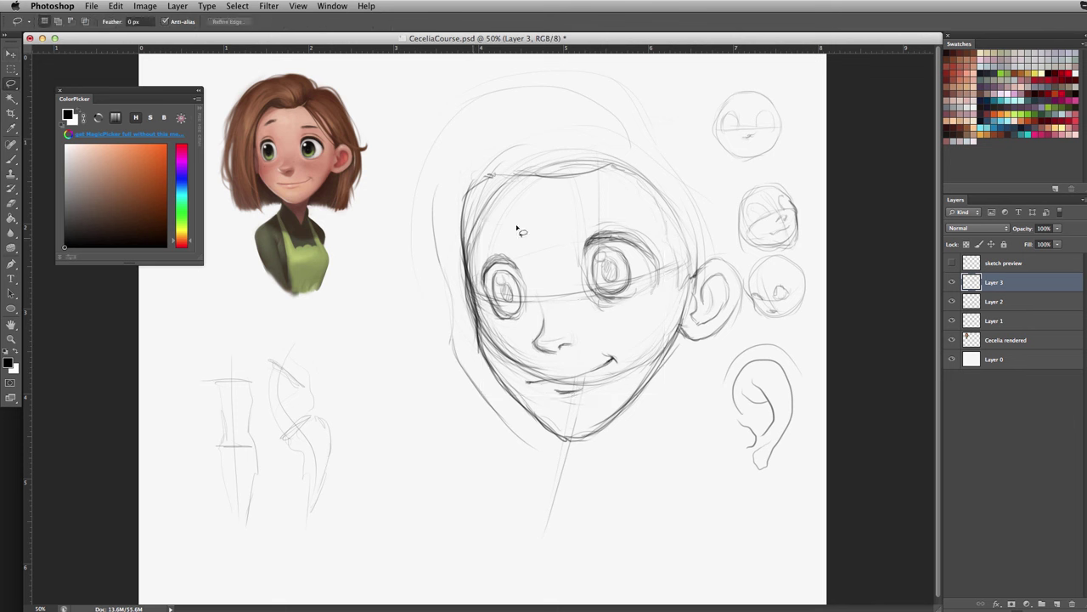
mouse_move(592, 210)
mouse_down()
mouse_move(594, 333)
mouse_move(665, 293)
mouse_move(588, 209)
mouse_up()
click(10, 53)
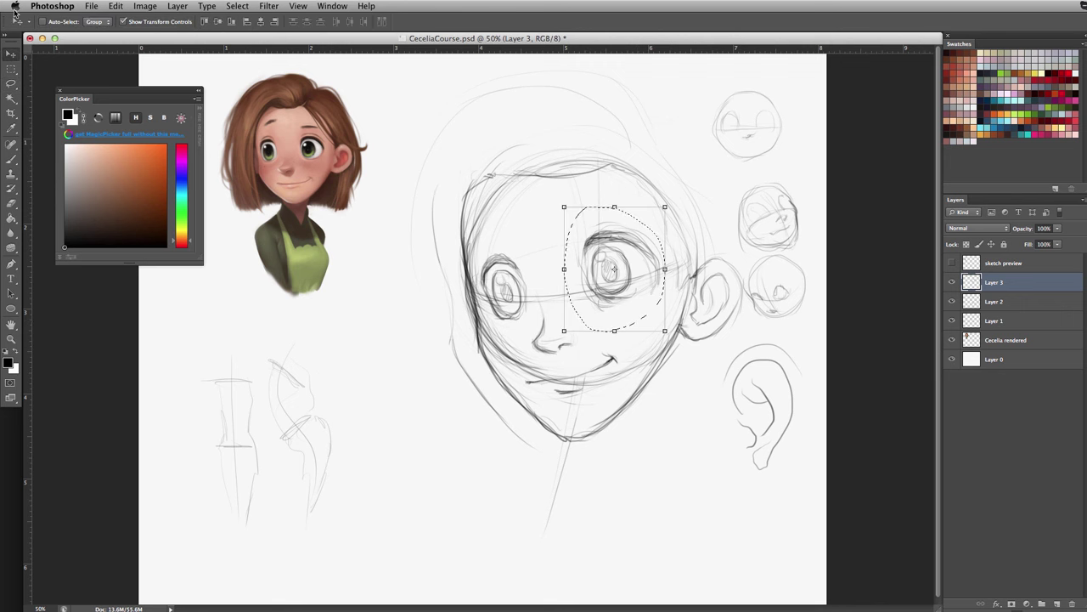
key(Down)
key(Down)
key(Down)
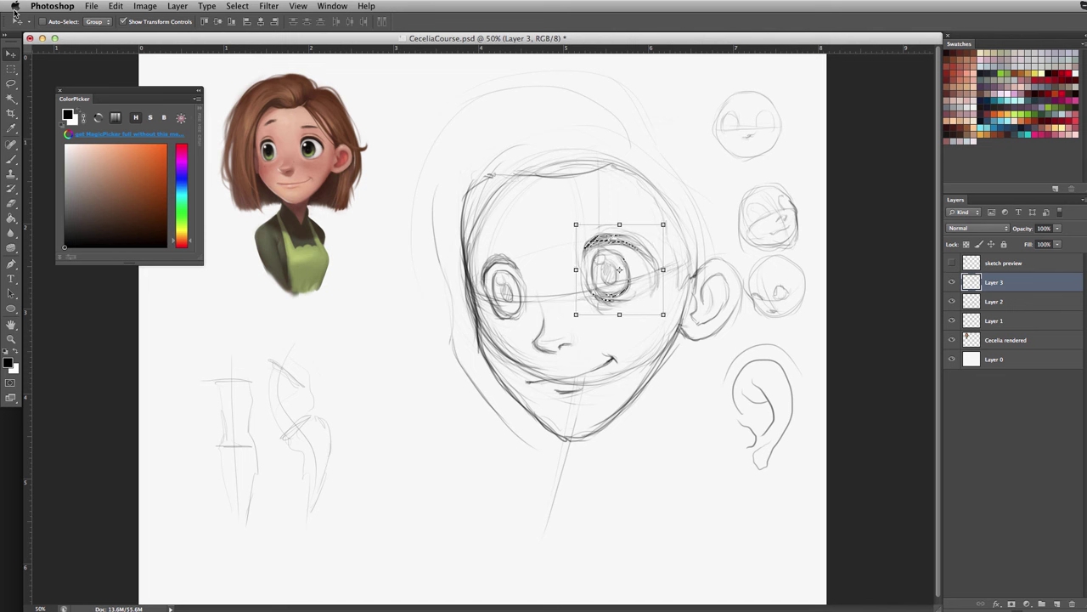
key(b)
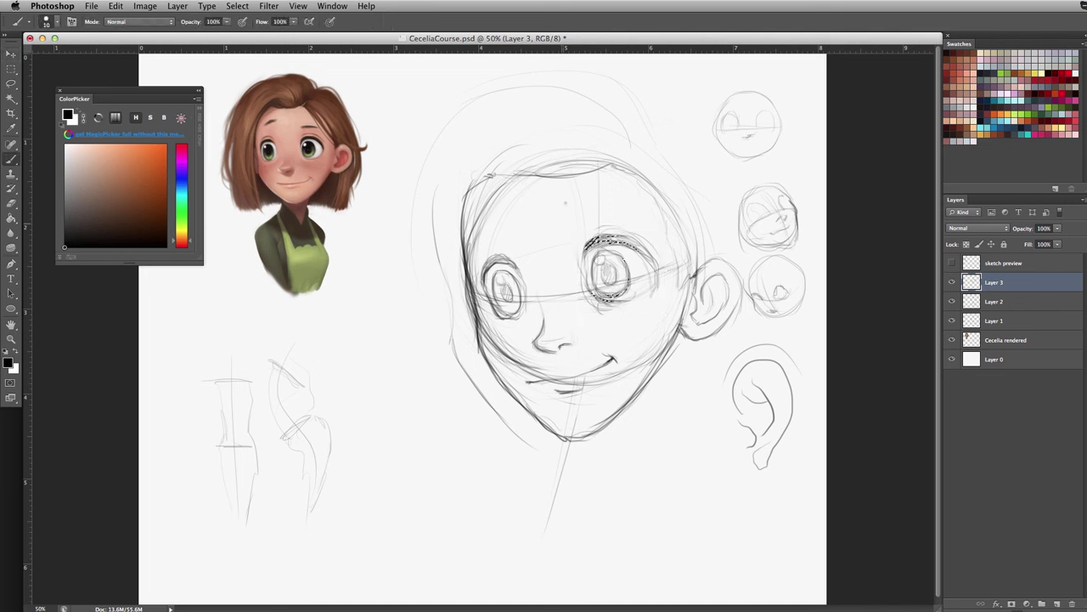
key(super+d)
- Flip the canvas horizontally to check the repositioned eyes in mirror view and restore its original orientation
key(super+shift+h)
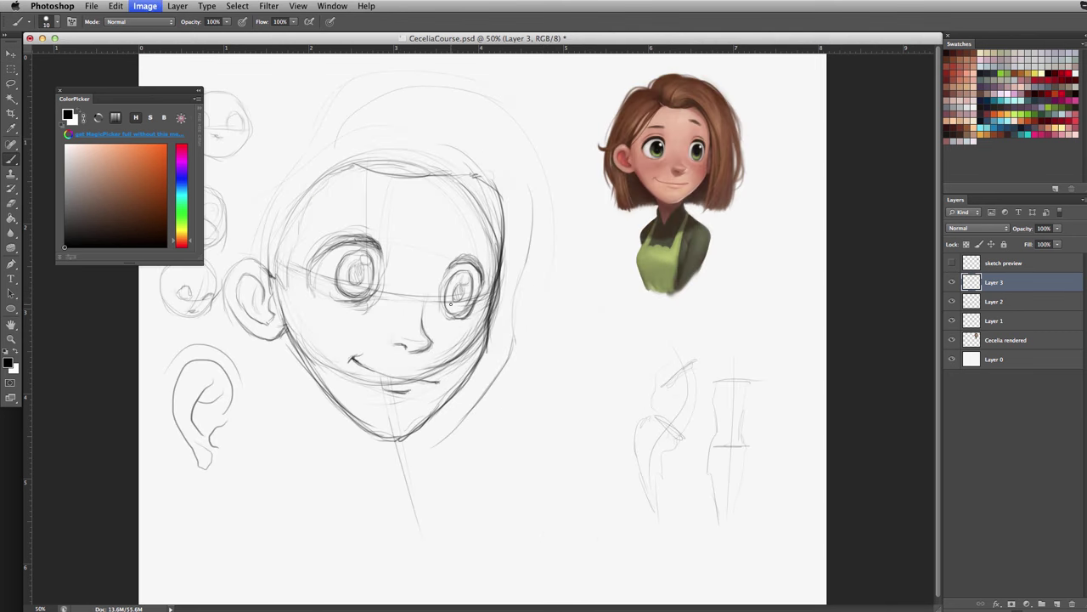
key(super+z)
key(super+z)
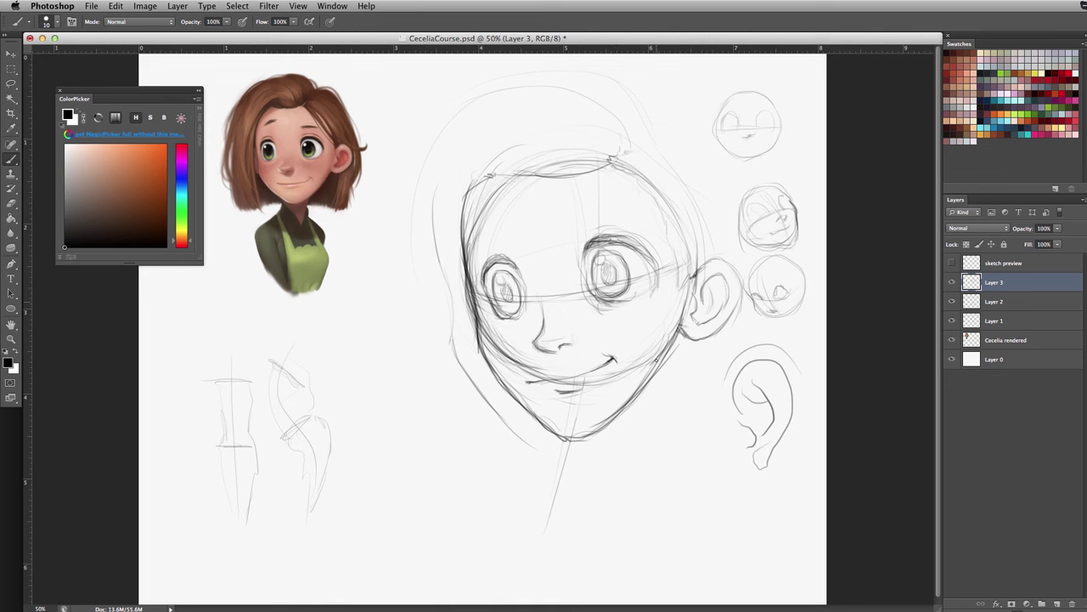
- Sketch the back line of the neck down from the jaw and short neck or hair strokes below the far side of the jaw
drag(648, 385, 628, 445)
drag(642, 389, 613, 491)
key(super+z)
drag(526, 410, 524, 431)
mouse_move(524, 431)
mouse_down()
mouse_move(520, 423)
mouse_move(515, 439)
mouse_up()
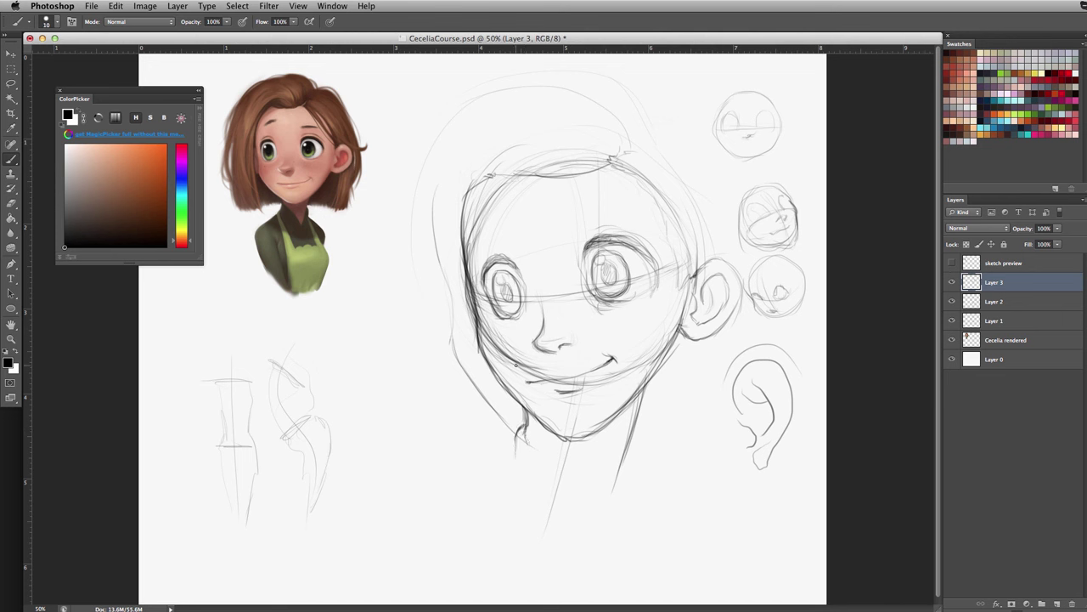
- Undo the latest neck strokes, try alternative neck lines, and erase them below the jaw
key(super+alt+z)
key(super+alt+z)
mouse_move(525, 431)
mouse_down()
mouse_move(581, 522)
mouse_move(580, 476)
mouse_move(557, 467)
mouse_move(565, 495)
mouse_move(543, 456)
mouse_move(590, 515)
mouse_up()
drag(633, 440, 627, 488)
drag(516, 438, 510, 492)
key(e)
mouse_move(643, 413)
mouse_down()
mouse_move(600, 509)
mouse_move(644, 483)
mouse_move(529, 461)
mouse_move(546, 464)
mouse_move(511, 418)
mouse_move(512, 465)
mouse_move(495, 459)
mouse_move(506, 426)
mouse_up()
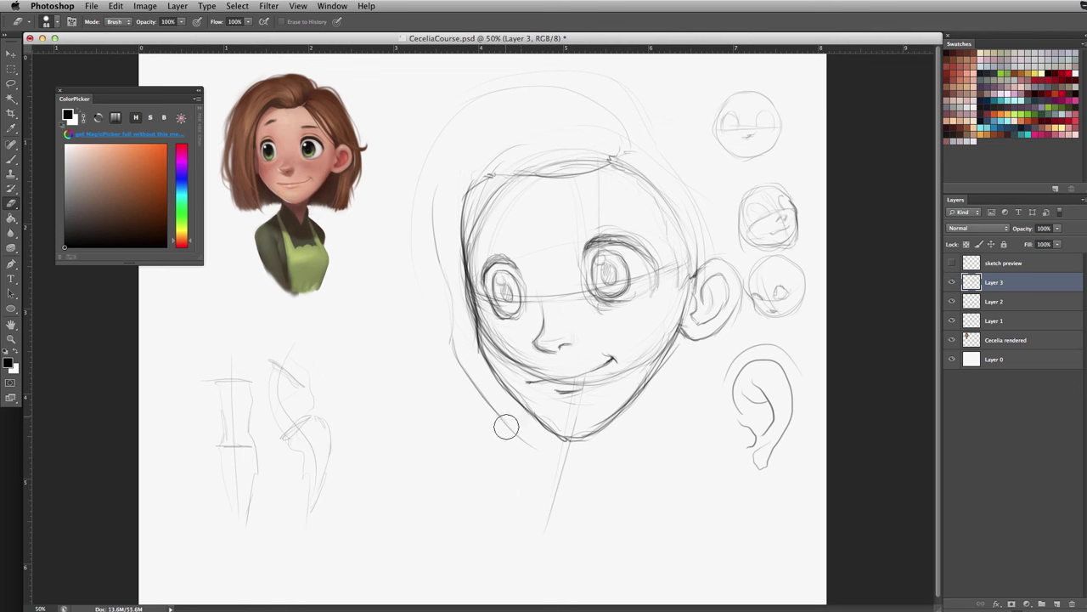
- Sketch both sides of a slimmer neck below the jaw, erasing stray strokes, and soften the lower lip with the Eraser
key(b)
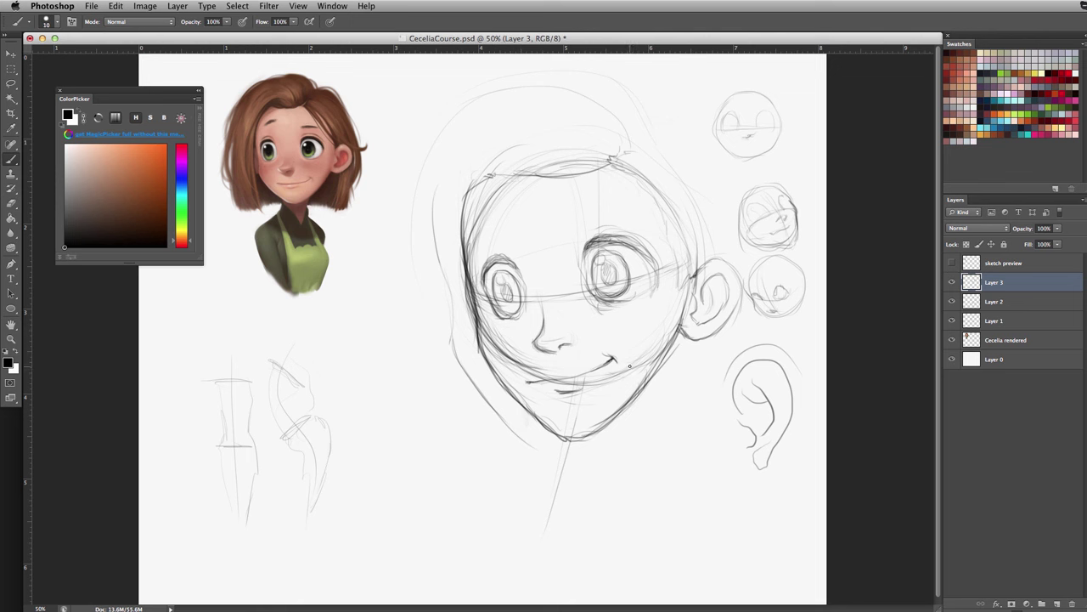
drag(623, 381, 591, 501)
drag(544, 416, 530, 481)
drag(537, 434, 527, 486)
drag(618, 415, 600, 476)
drag(536, 418, 525, 460)
key(e)
mouse_move(538, 442)
mouse_down()
mouse_move(521, 422)
mouse_move(506, 447)
mouse_up()
key(b)
drag(523, 411, 522, 449)
drag(606, 427, 603, 464)
key(e)
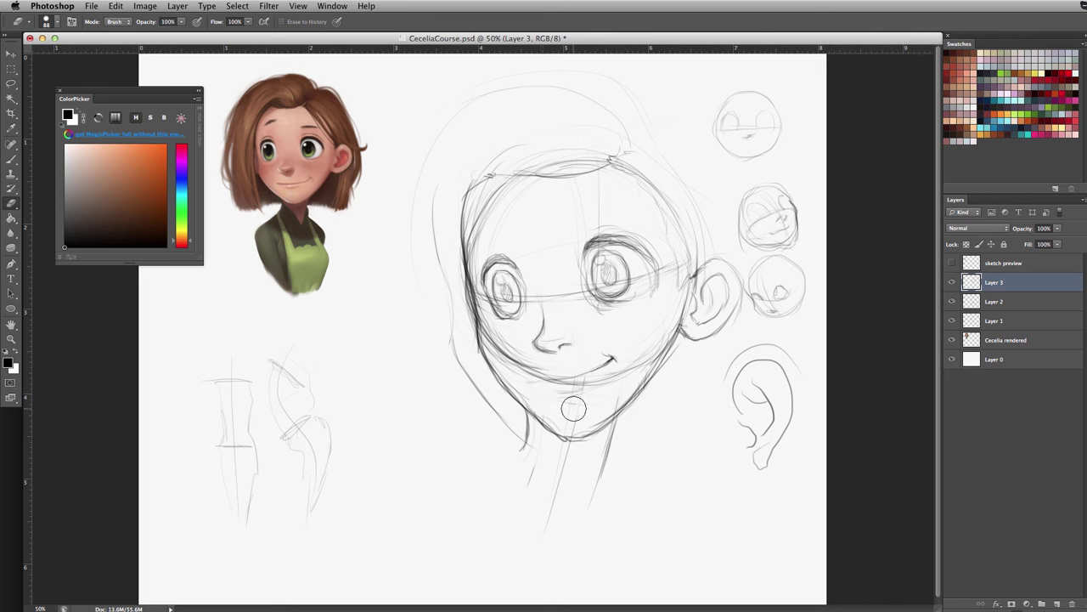
key(b)
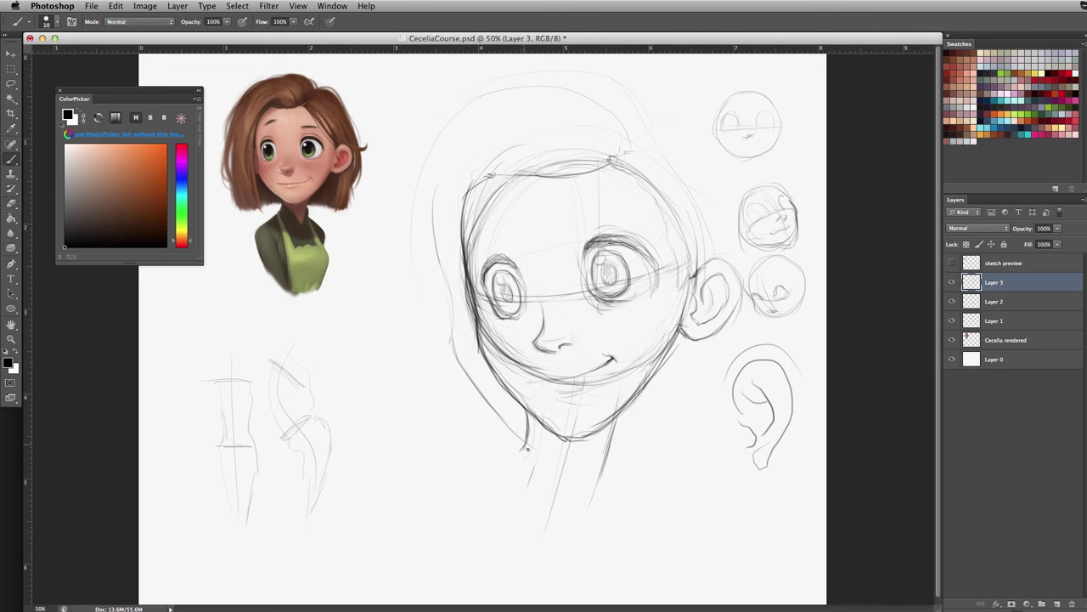
- Sketch a pointed open shirt collar around the base of the neck with short shoulder lines at both sides
mouse_move(528, 449)
mouse_down()
mouse_move(556, 498)
mouse_move(520, 445)
mouse_move(499, 480)
mouse_up()
drag(613, 450, 604, 506)
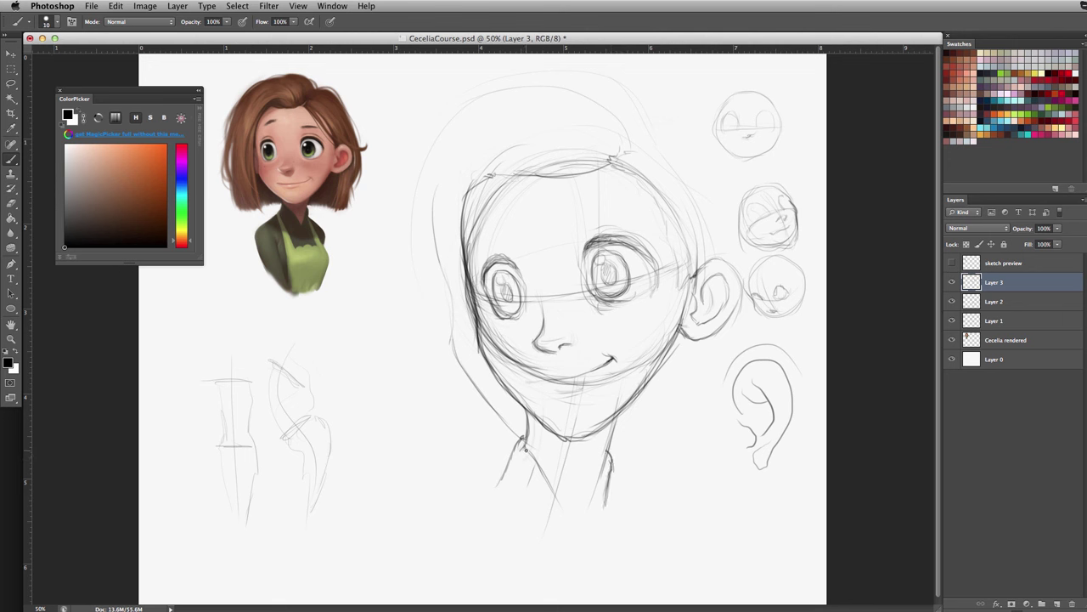
drag(524, 440, 570, 520)
drag(604, 467, 578, 529)
mouse_move(522, 441)
mouse_down()
mouse_move(509, 487)
mouse_move(509, 469)
mouse_move(493, 489)
mouse_move(509, 491)
mouse_move(536, 539)
mouse_up()
drag(605, 484, 637, 515)
- In mirrored view, lasso the nose and mouth, rotate them about -4 degrees, shift them slightly down, and flip the canvas back
key(super+shift+h)
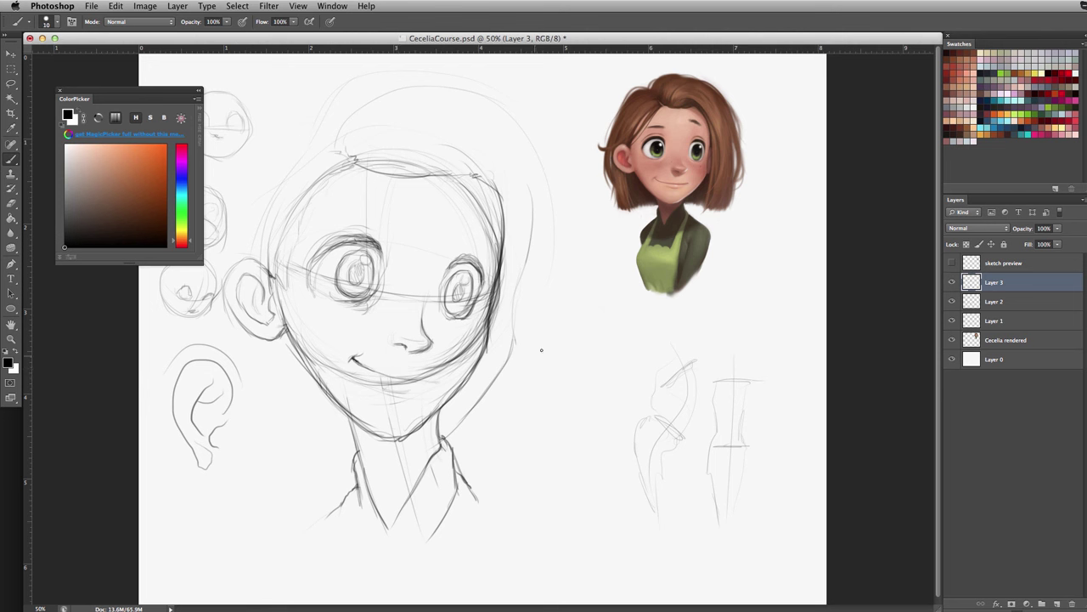
key(l)
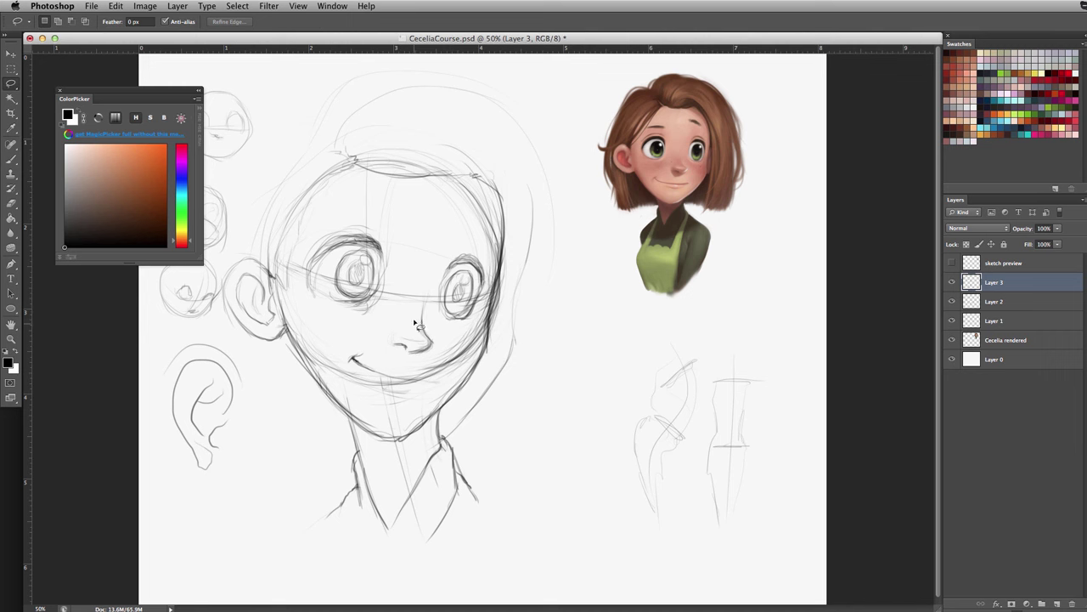
mouse_move(410, 281)
mouse_down()
mouse_move(337, 362)
mouse_move(377, 405)
mouse_move(439, 392)
mouse_move(448, 353)
mouse_move(433, 290)
mouse_move(409, 277)
mouse_up()
key(v)
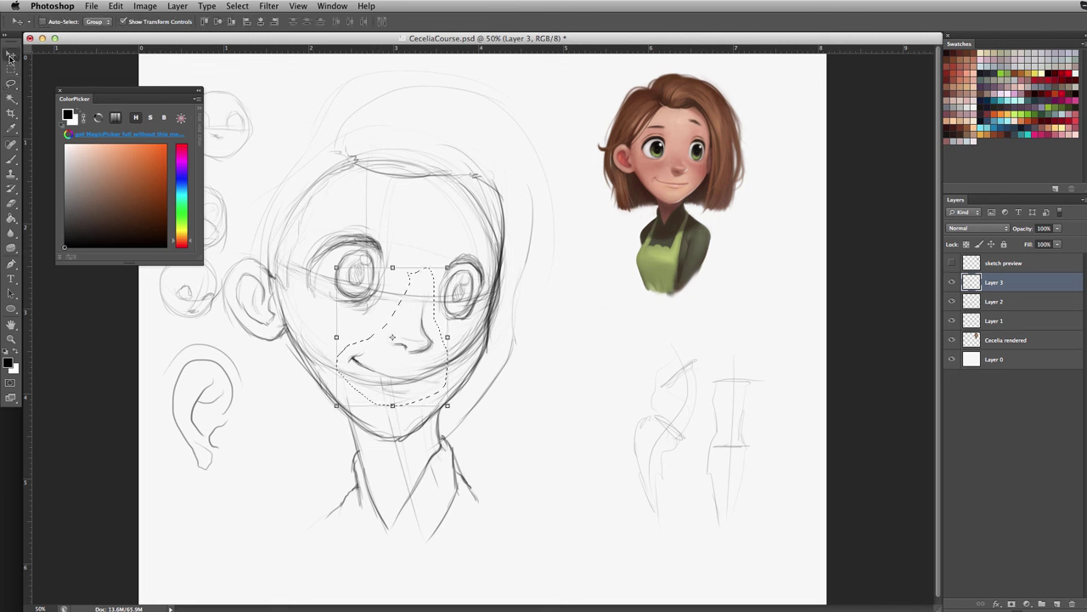
drag(424, 375, 429, 379)
key(ctrl+t)
drag(454, 282, 460, 269)
drag(421, 370, 425, 379)
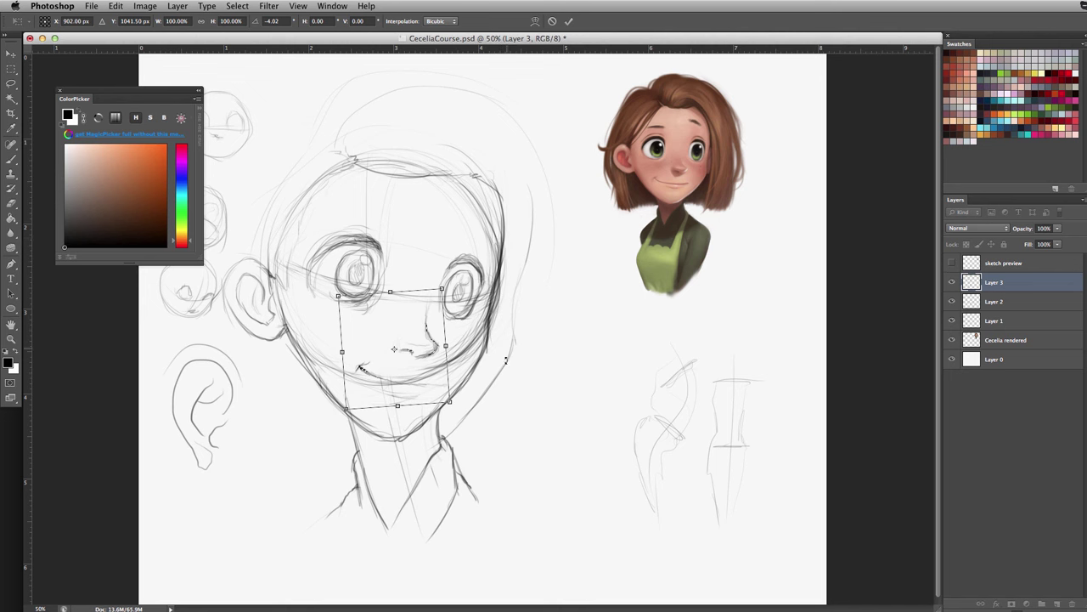
key(Return)
key(super+shift+h)
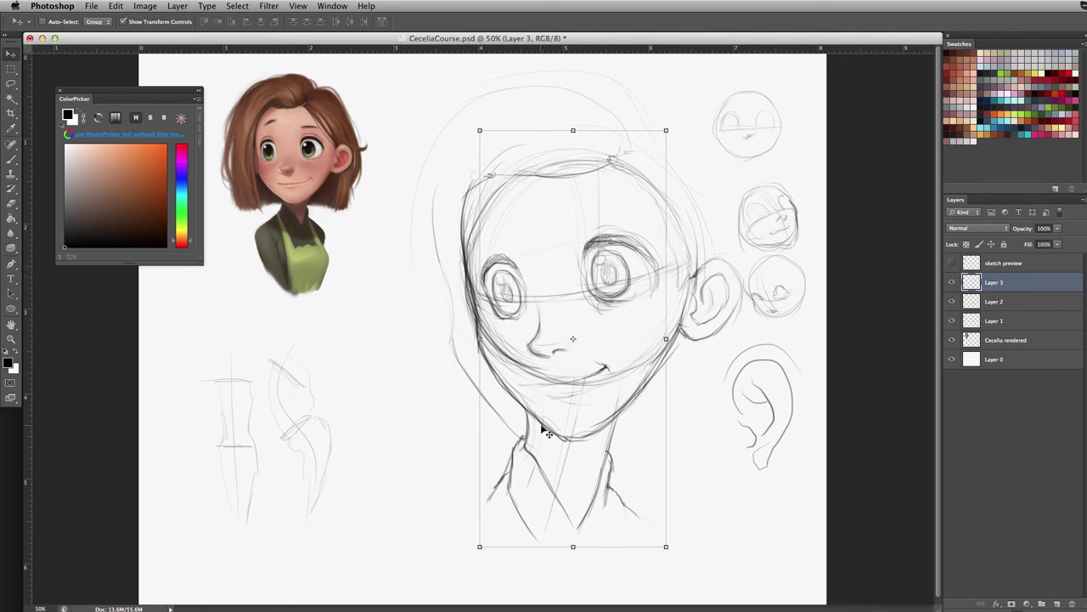
- Lasso the eyes, nose and mouth, nudge them toward the far side of the face, rotate them about 3.4 degrees, and deselect
click(11, 82)
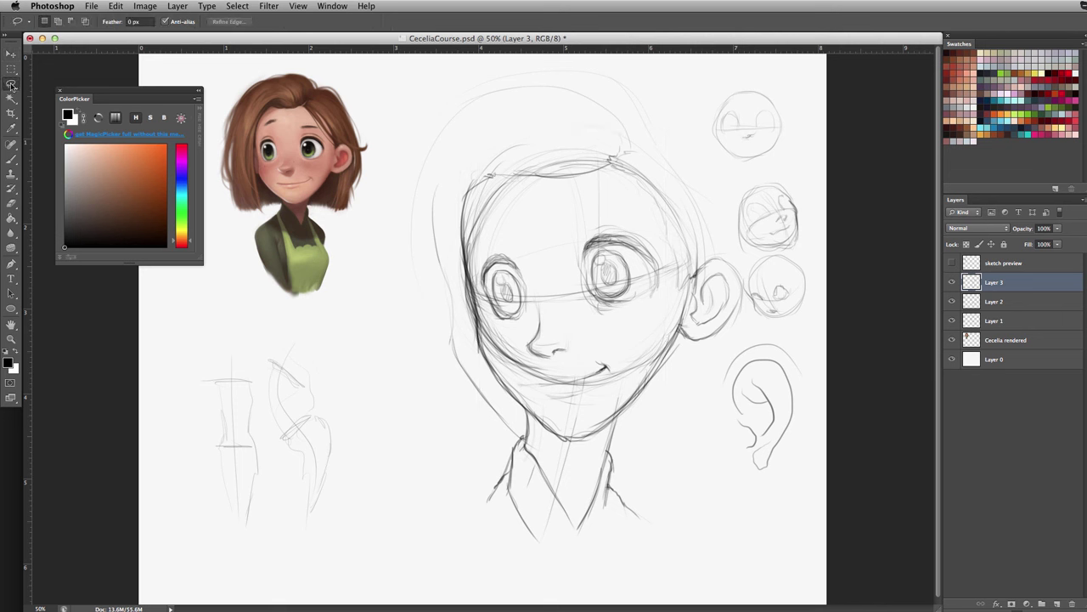
mouse_move(507, 227)
mouse_down()
mouse_move(477, 257)
mouse_move(477, 277)
mouse_move(501, 355)
mouse_move(530, 374)
mouse_move(578, 359)
mouse_move(517, 385)
mouse_move(578, 406)
mouse_move(615, 383)
mouse_move(670, 265)
mouse_move(603, 202)
mouse_up()
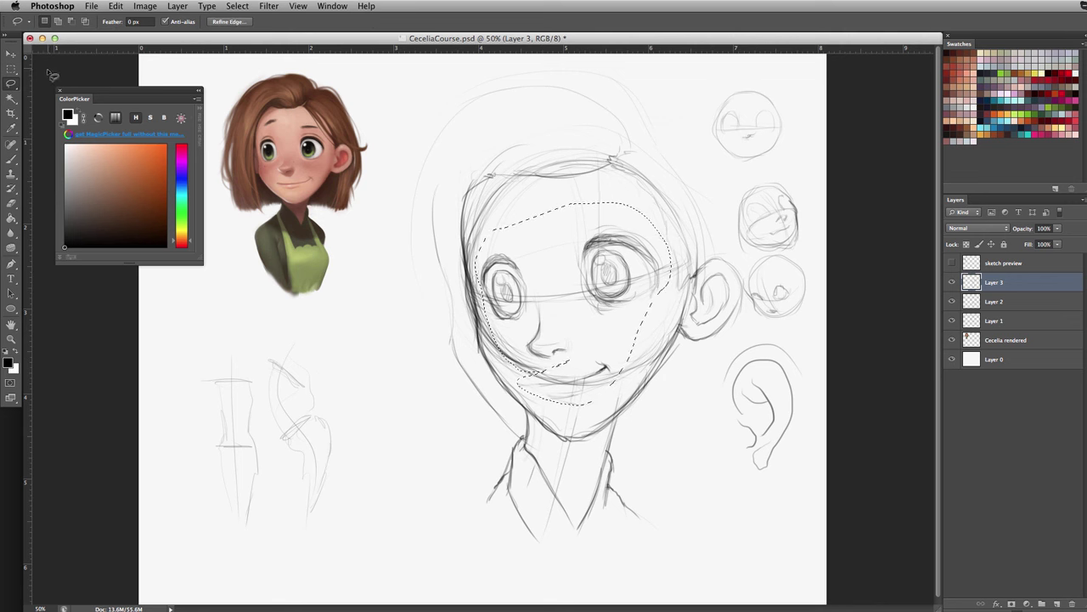
click(11, 53)
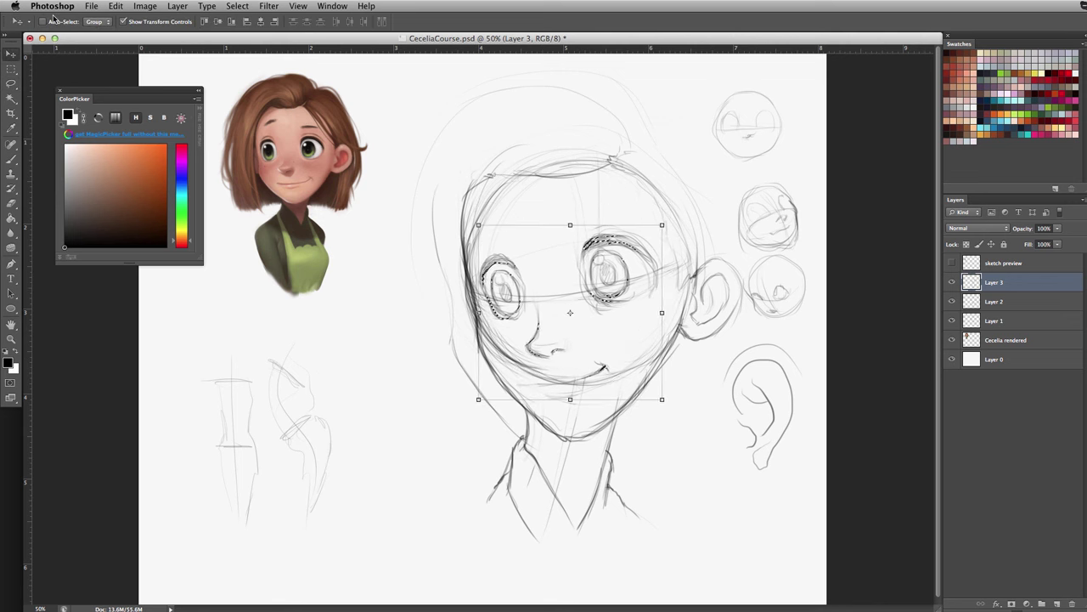
key(Left)
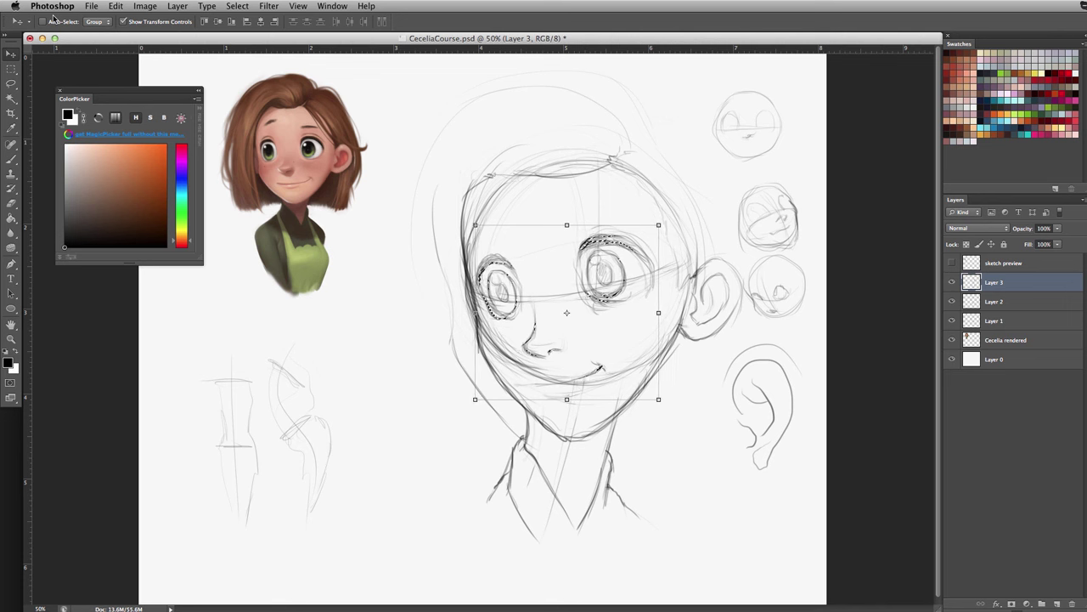
key(Down)
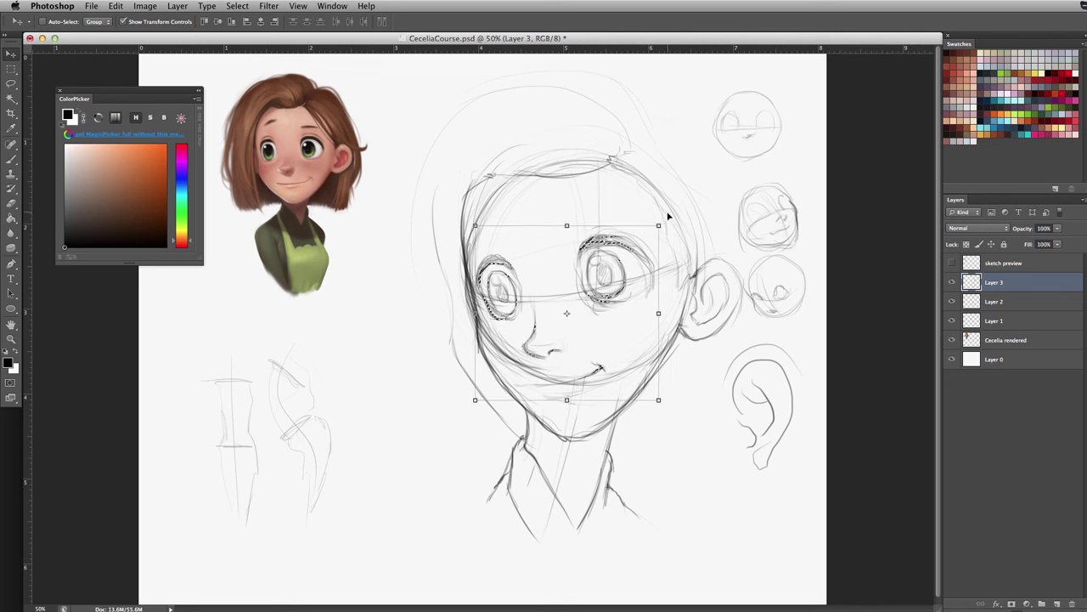
mouse_move(665, 213)
mouse_down()
mouse_move(696, 199)
mouse_move(673, 216)
mouse_up()
mouse_move(626, 257)
mouse_down()
mouse_move(631, 270)
mouse_move(624, 262)
mouse_up()
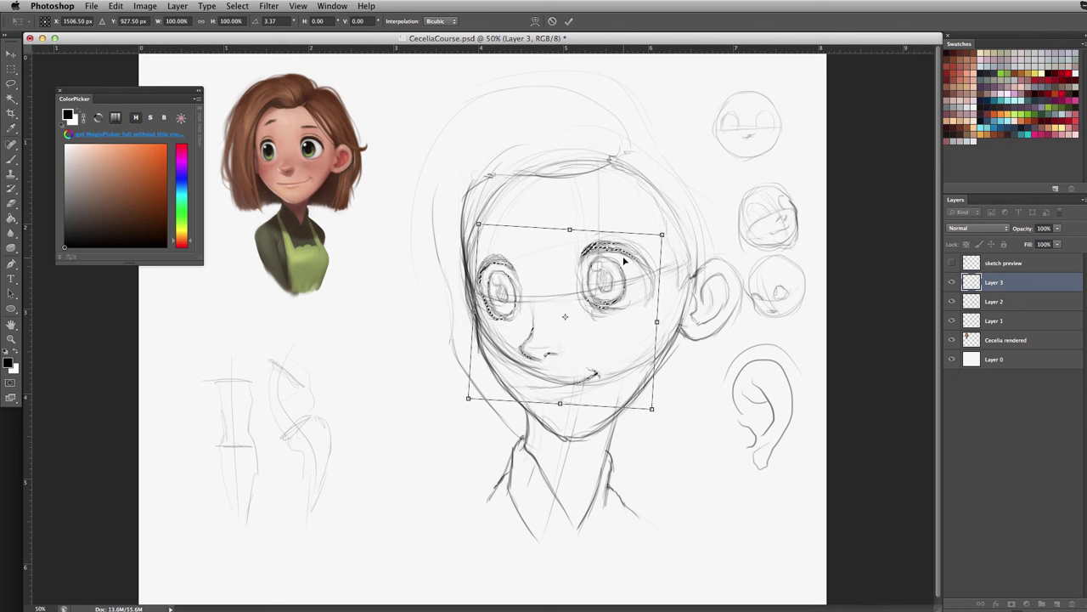
key(Return)
key(b)
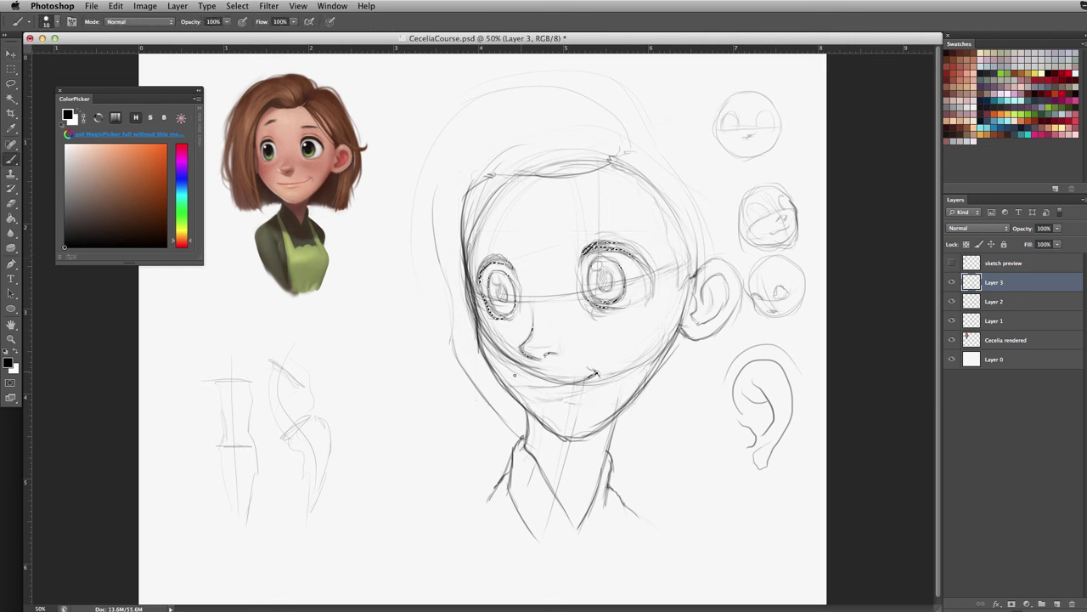
key(super+d)
- Redraw the smile with a short lower lip stroke, adjust it through a Lasso selection and Free Transform, and deselect
mouse_move(559, 386)
mouse_down()
mouse_move(527, 389)
mouse_move(545, 401)
mouse_up()
click(12, 83)
mouse_move(606, 346)
mouse_down()
mouse_move(520, 377)
mouse_move(517, 390)
mouse_move(548, 413)
mouse_move(604, 383)
mouse_move(611, 356)
mouse_move(588, 383)
mouse_move(627, 375)
mouse_move(593, 384)
mouse_up()
click(11, 54)
key(ctrl+t)
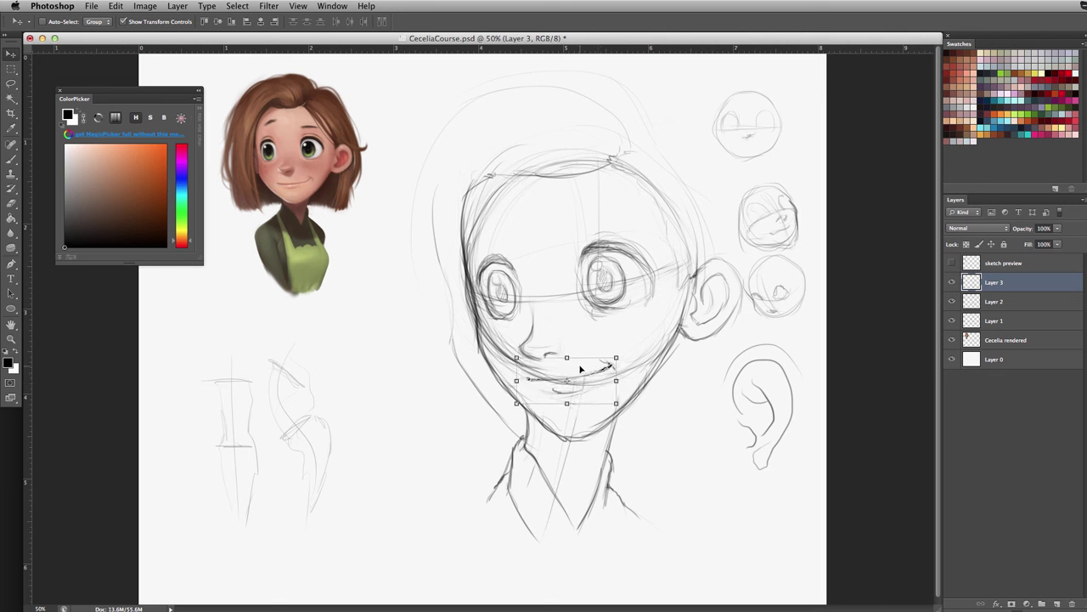
key(Return)
key(ctrl+d)
key(ctrl+t)
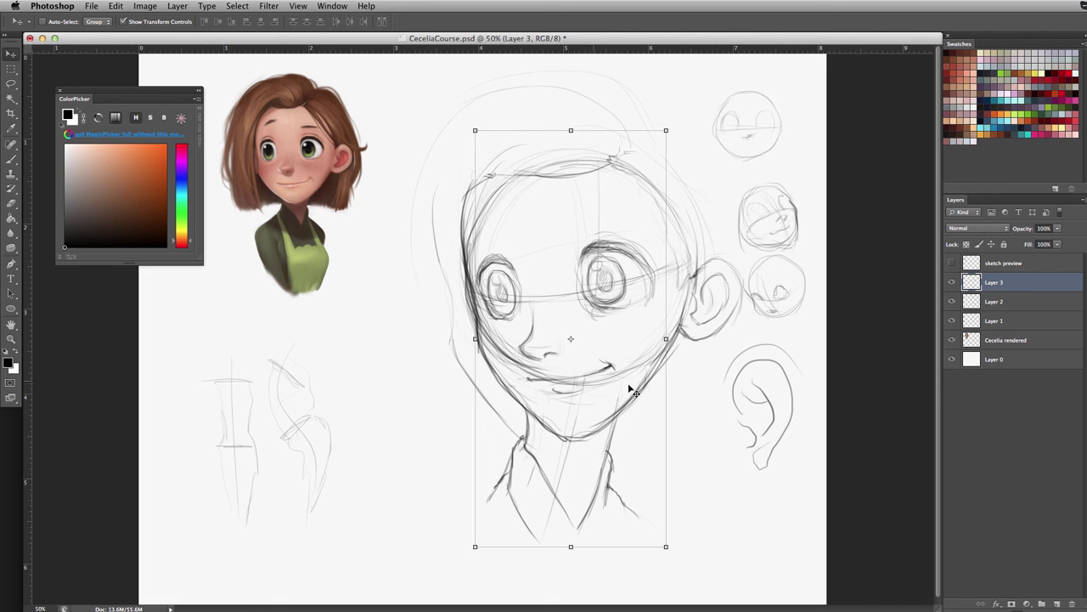
- Sketch the outer hair edge beside the far cheek with jagged ends, and a long curve for the back of the hair
key(b)
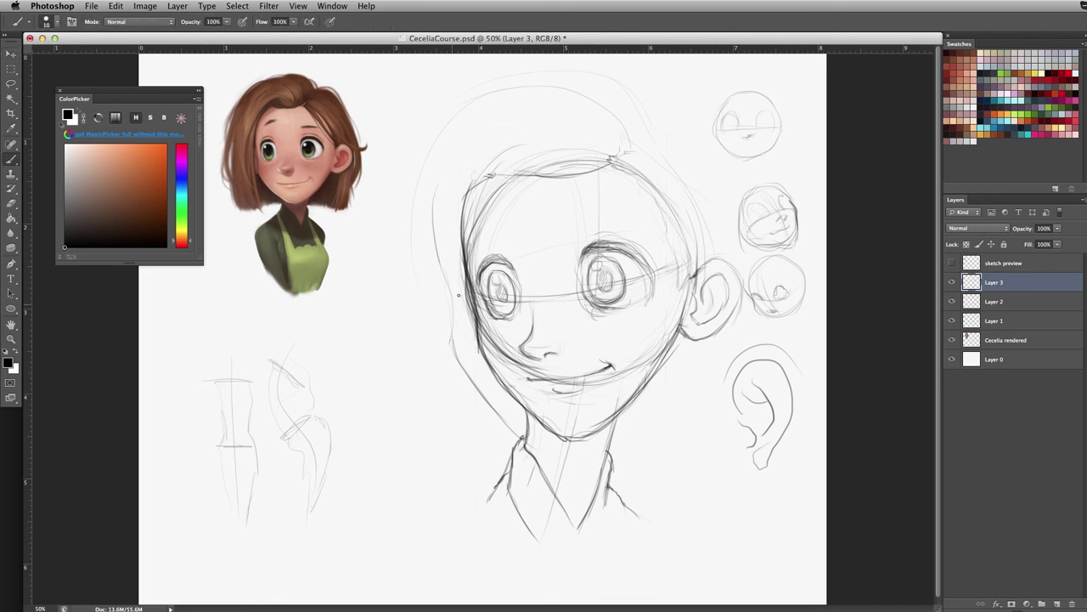
drag(466, 299, 473, 319)
mouse_move(396, 223)
mouse_down()
mouse_move(442, 424)
mouse_move(480, 433)
mouse_up()
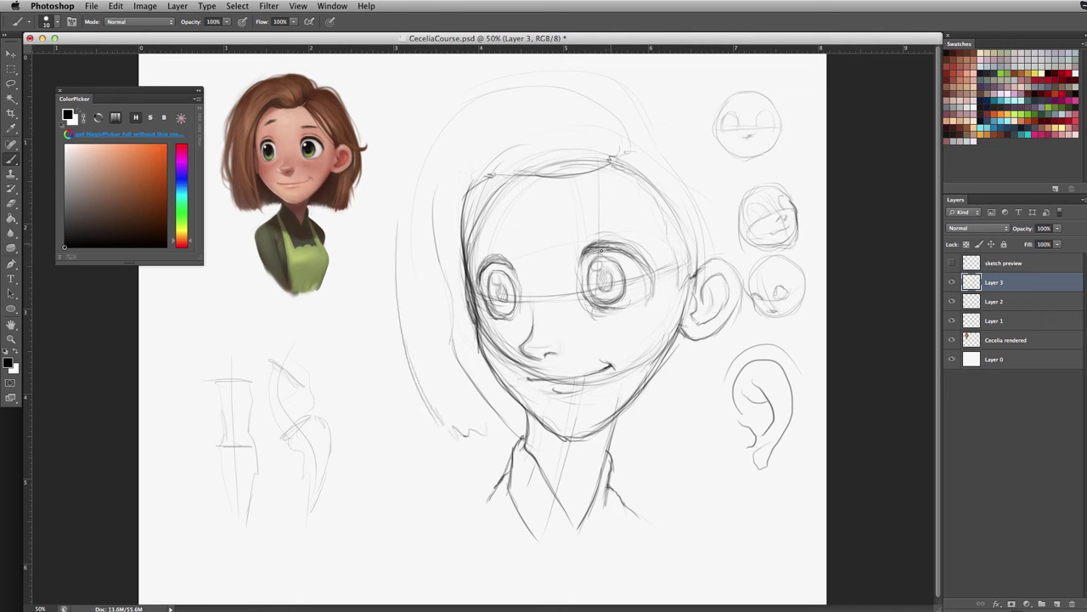
drag(677, 103, 771, 313)
- Sketch the hair hanging below and behind the ear to jaw length, undoing a stray stroke and adding uneven ends
mouse_move(745, 287)
mouse_down()
mouse_move(736, 374)
mouse_move(736, 348)
mouse_move(726, 422)
mouse_up()
drag(736, 358, 712, 438)
drag(732, 379, 702, 441)
drag(720, 401, 709, 412)
key(super+z)
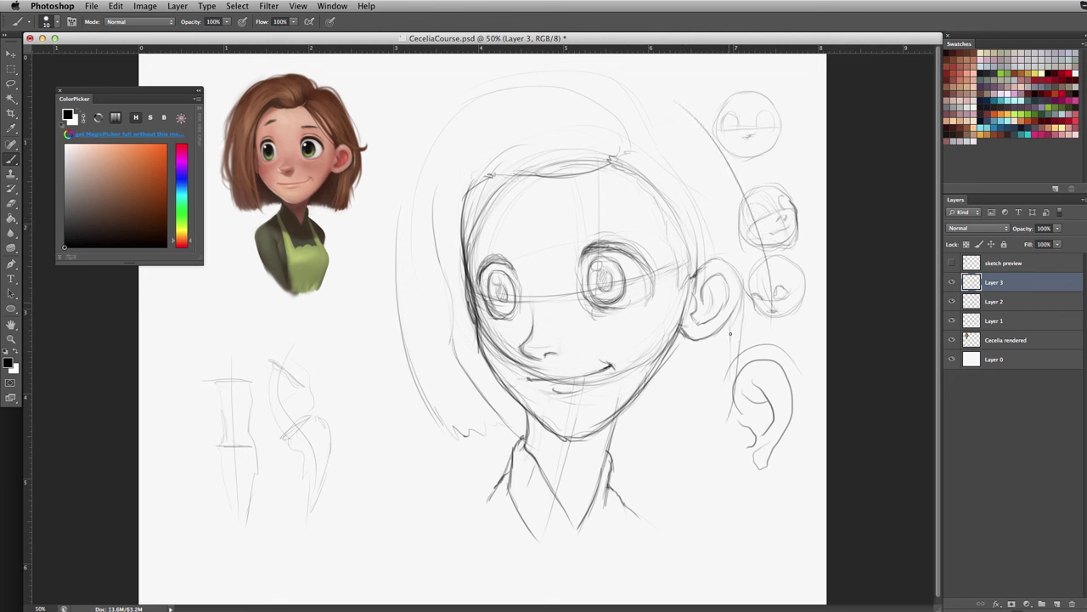
drag(730, 340, 714, 459)
drag(696, 369, 676, 440)
drag(685, 369, 666, 438)
mouse_move(693, 353)
mouse_down()
mouse_move(671, 451)
mouse_move(712, 465)
mouse_move(731, 437)
mouse_move(736, 394)
mouse_up()
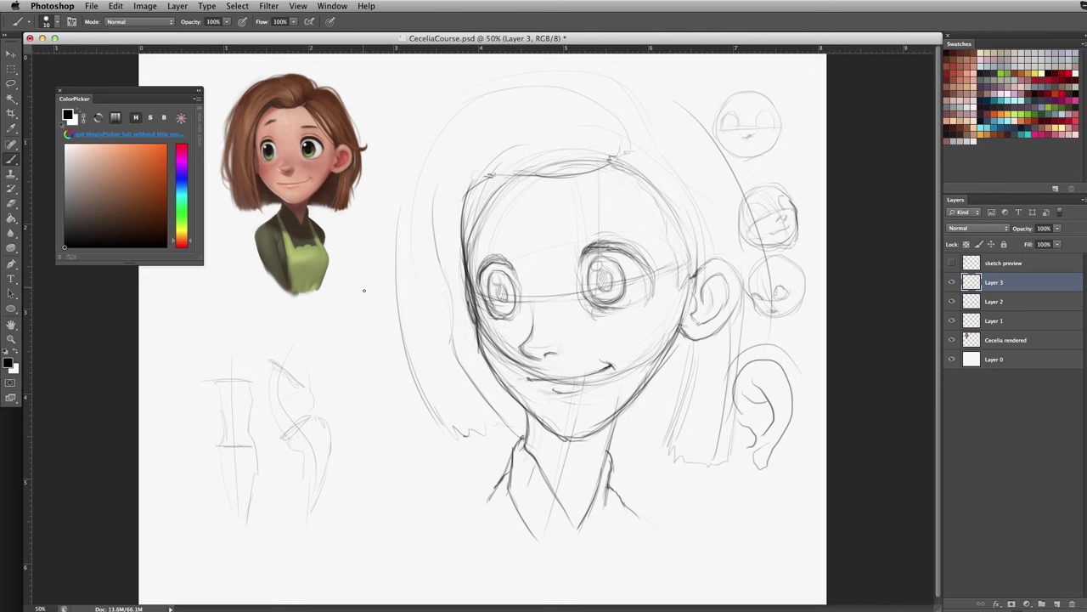
- Build up the outer hair contour on the far side of the face with fuller curves and a loose flyaway strand
mouse_move(442, 387)
mouse_down()
mouse_move(431, 413)
mouse_move(454, 448)
mouse_up()
drag(406, 252, 396, 355)
drag(380, 244, 379, 320)
drag(400, 243, 392, 314)
mouse_move(406, 208)
mouse_down()
mouse_move(389, 328)
mouse_move(399, 360)
mouse_up()
drag(389, 194, 395, 216)
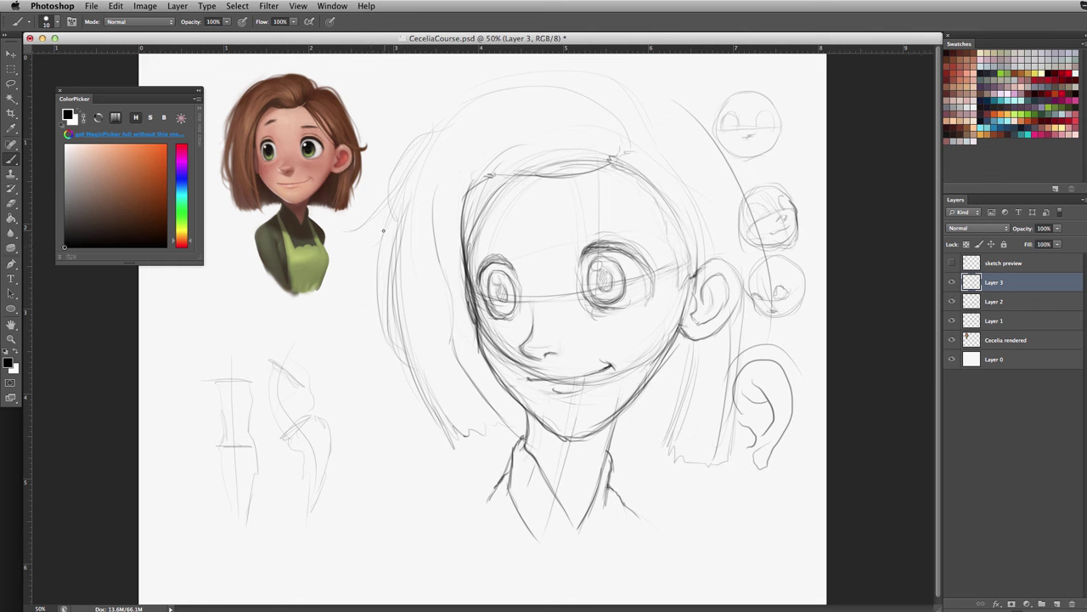
mouse_move(391, 365)
mouse_down()
mouse_move(397, 411)
mouse_move(399, 401)
mouse_up()
- Add inner strands and jagged ends to the far-side hair, and sketch the hair's lower edge behind the neck
drag(454, 218, 463, 360)
drag(466, 280, 477, 425)
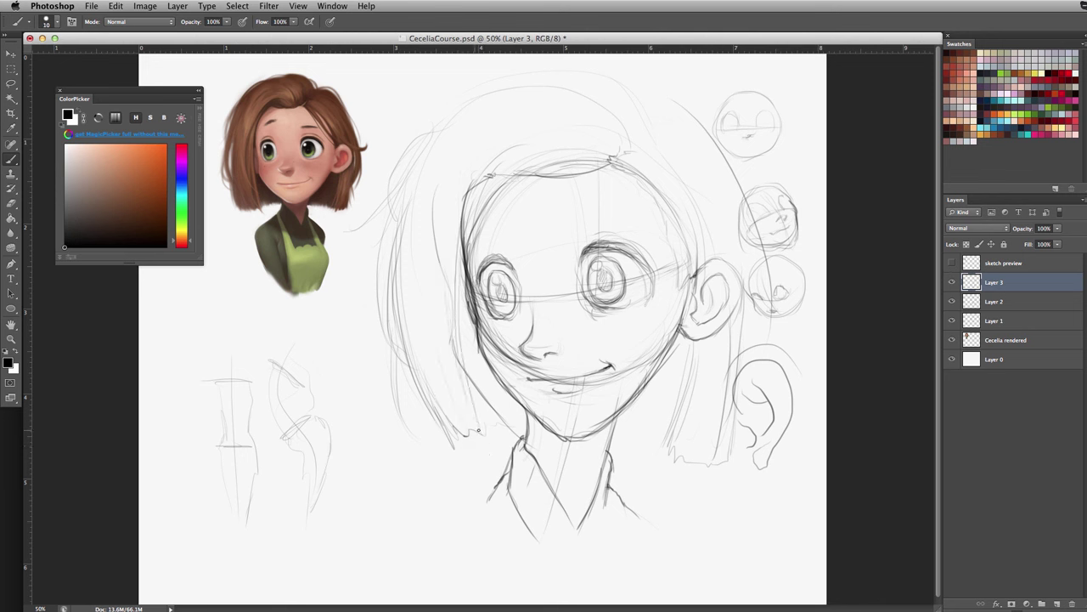
drag(469, 348, 491, 461)
drag(480, 440, 454, 452)
drag(423, 384, 456, 446)
mouse_move(481, 377)
mouse_down()
mouse_move(473, 416)
mouse_move(525, 425)
mouse_up()
drag(618, 423, 673, 429)
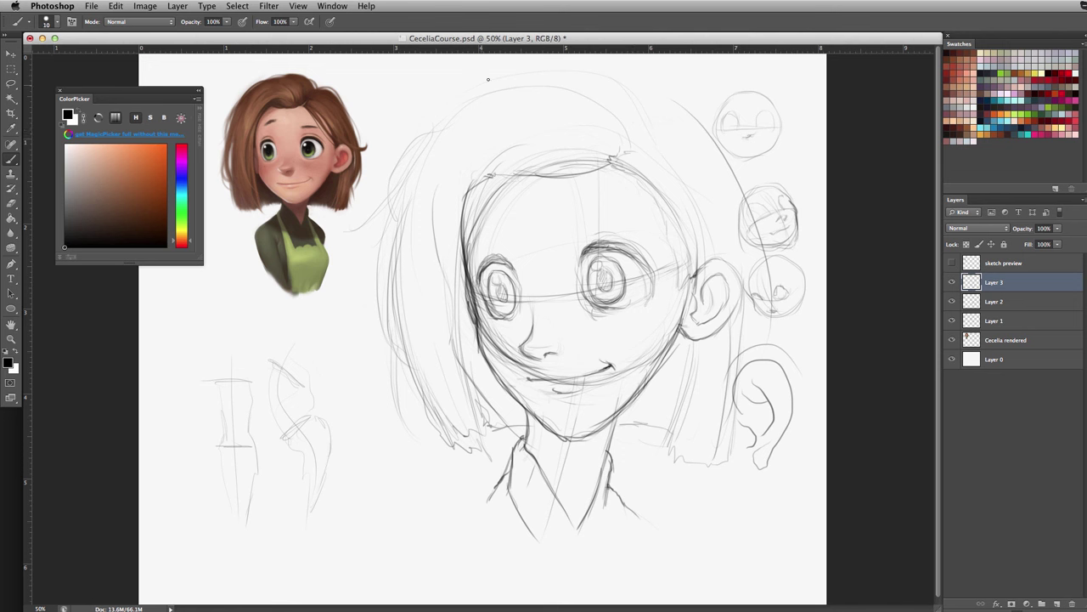
- Sketch the rounded crown of the hair sweeping from the part over the top and toward the back of the head
drag(635, 135, 470, 111)
mouse_move(602, 126)
mouse_down()
mouse_move(609, 149)
mouse_move(455, 113)
mouse_up()
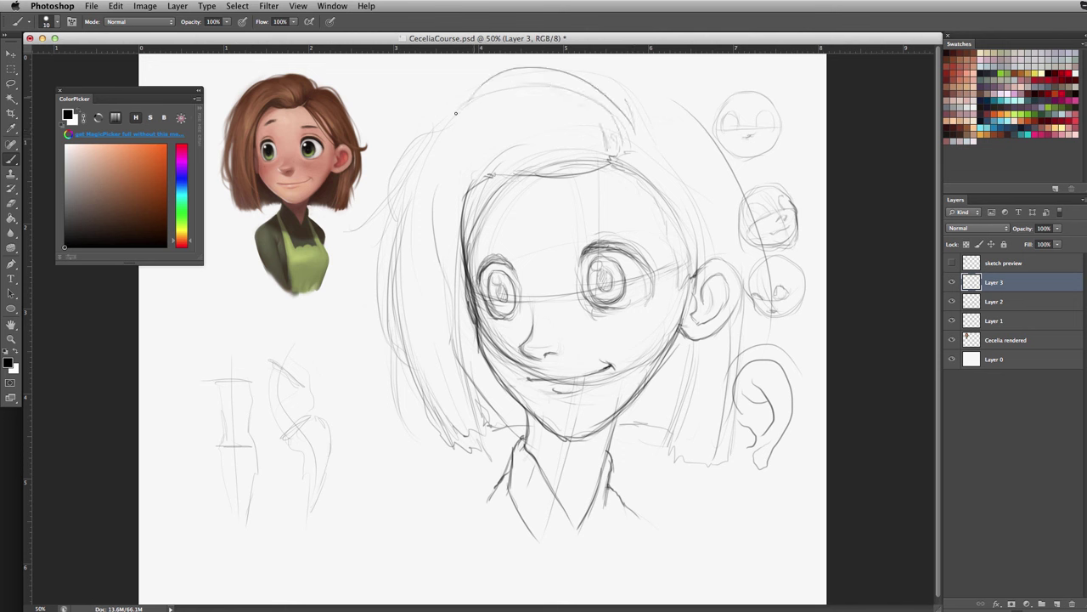
mouse_move(656, 132)
mouse_down()
mouse_move(628, 84)
mouse_move(652, 96)
mouse_up()
drag(658, 99, 684, 100)
drag(732, 147, 687, 96)
- Sketch the hair sweeping from the part behind the ear and reinforce its outer contour down to the ends
mouse_move(656, 158)
mouse_down()
mouse_move(699, 226)
mouse_move(688, 185)
mouse_move(741, 258)
mouse_up()
drag(705, 217, 758, 275)
drag(709, 135, 756, 302)
drag(735, 182, 748, 364)
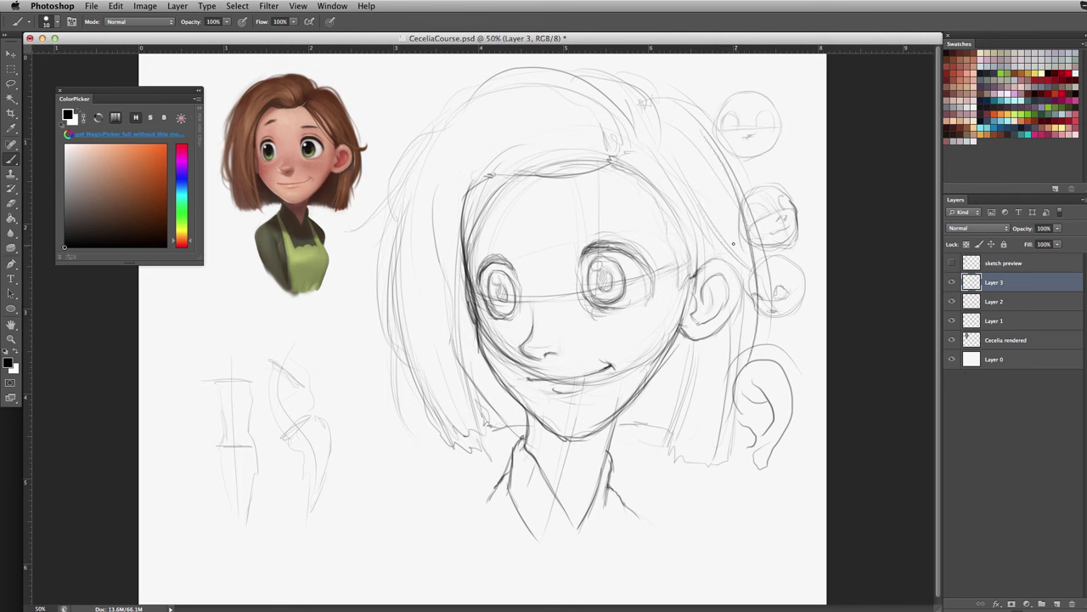
mouse_move(760, 274)
mouse_down()
mouse_move(742, 362)
mouse_move(736, 355)
mouse_up()
mouse_move(739, 310)
mouse_down()
mouse_move(729, 427)
mouse_move(712, 464)
mouse_up()
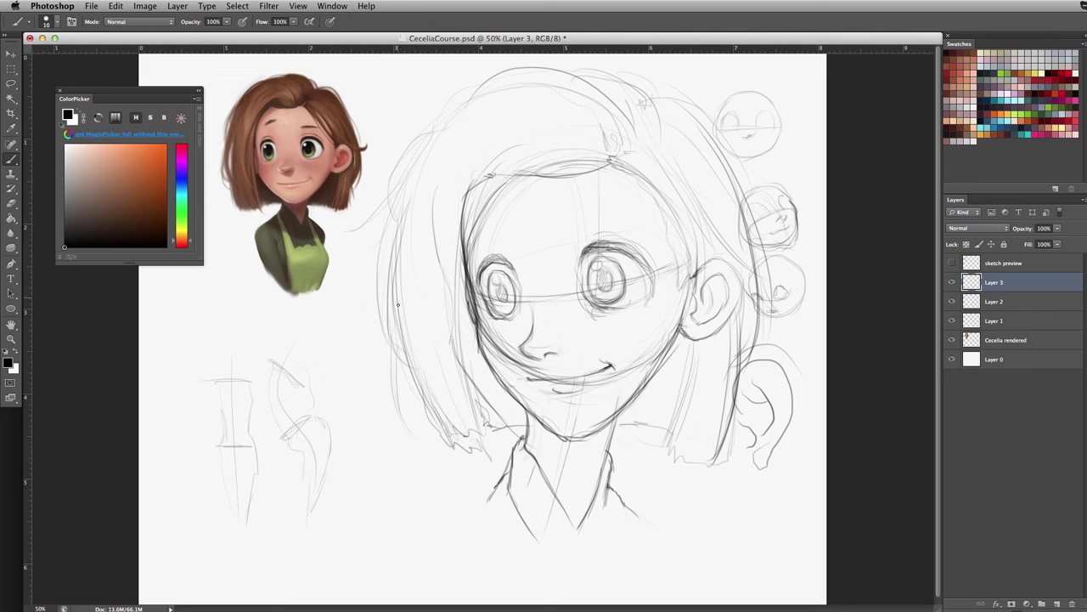
- Define the blunt lower ends of the hair on both sides and strengthen its edge behind the neck
mouse_move(397, 322)
mouse_down()
mouse_move(423, 436)
mouse_move(479, 440)
mouse_up()
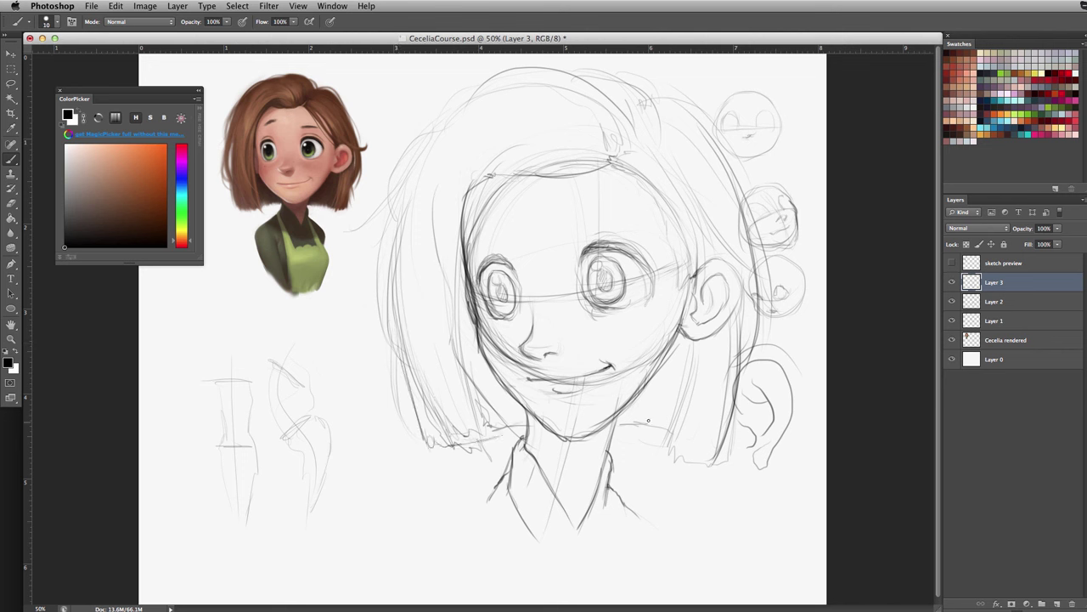
drag(692, 366, 668, 447)
mouse_move(734, 334)
mouse_down()
mouse_move(719, 461)
mouse_move(670, 450)
mouse_up()
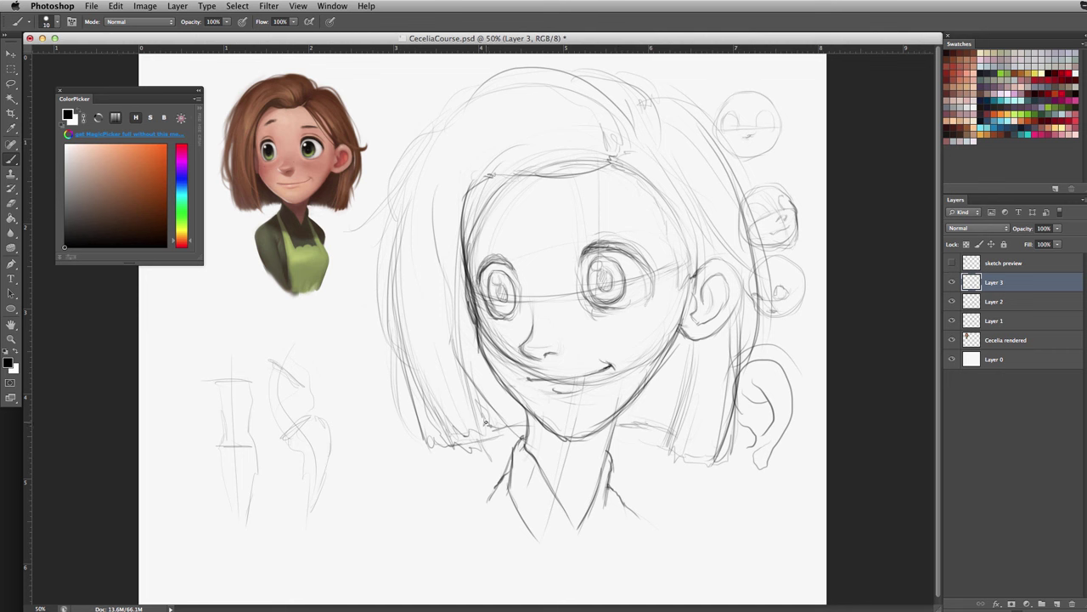
drag(488, 423, 526, 423)
- Darken the hair edge framing the far side of the face and sketch swept strands from the part across the forehead
drag(463, 263, 476, 420)
drag(464, 216, 474, 382)
drag(471, 170, 473, 402)
drag(460, 304, 489, 437)
mouse_move(474, 390)
mouse_down()
mouse_move(494, 458)
mouse_move(455, 362)
mouse_up()
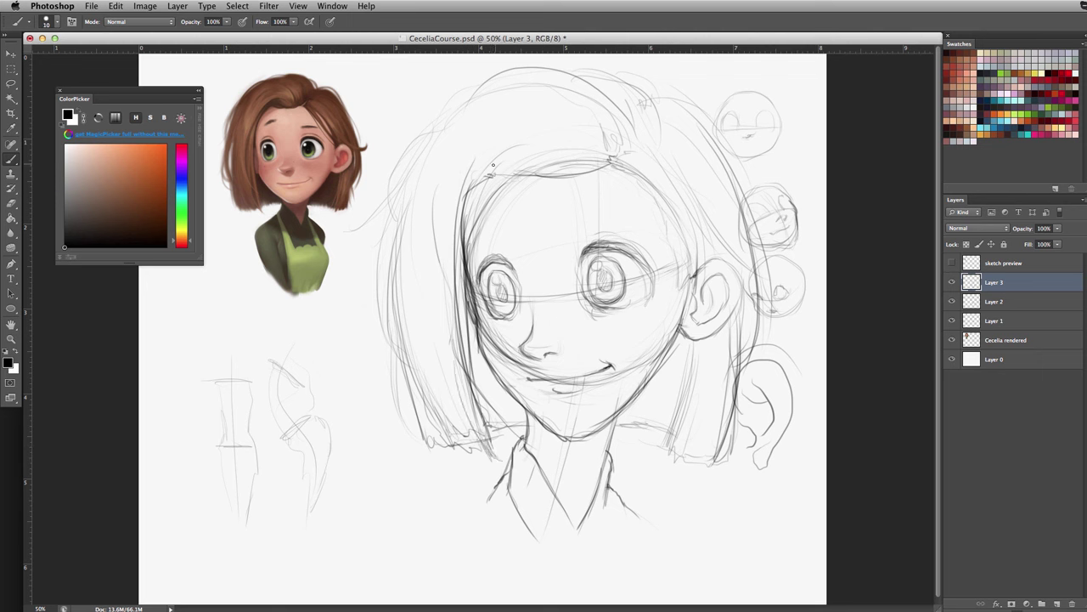
mouse_move(533, 165)
mouse_down()
mouse_move(484, 171)
mouse_move(507, 157)
mouse_move(573, 152)
mouse_move(589, 165)
mouse_move(581, 140)
mouse_up()
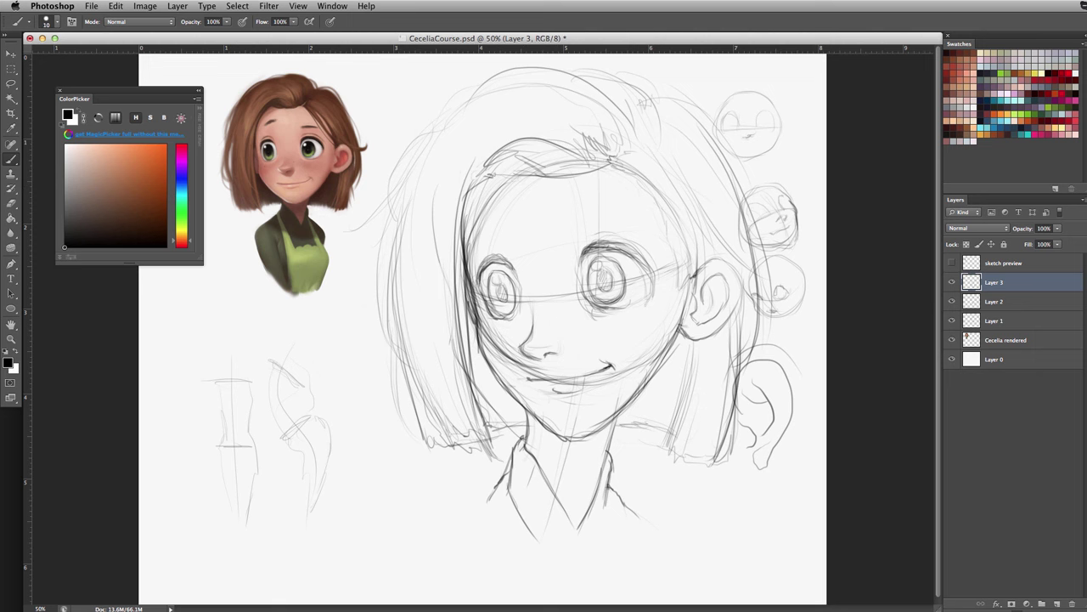
- Hide the construction sketch on Layer 1
click(952, 320)
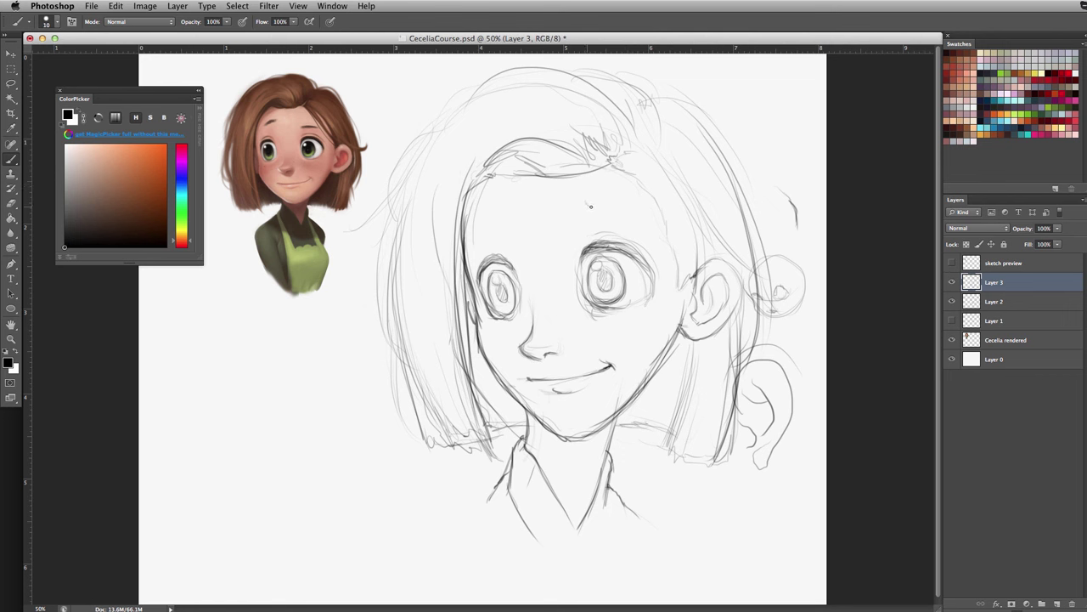
- Try several eyebrow and eyelid strokes above both eyes and undo them
drag(587, 206, 606, 235)
drag(500, 241, 488, 252)
key(alt+super+z)
key(alt+super+z)
key(alt+super+z)
key(alt+super+z)
mouse_move(500, 258)
mouse_down()
mouse_move(480, 271)
mouse_move(503, 256)
mouse_move(513, 263)
mouse_up()
key(alt+super+z)
key(alt+super+z)
click(532, 267)
key(alt+super+z)
mouse_move(497, 252)
mouse_down()
mouse_move(521, 266)
mouse_move(588, 245)
mouse_move(579, 259)
mouse_move(590, 234)
mouse_move(620, 237)
mouse_up()
key(alt+super+z)
key(alt+super+z)
key(alt+super+z)
key(alt+super+z)
key(alt+super+z)
key(super+z)
key(super+z)
key(super+z)
key(super+z)
key(alt+super+z)
- Sketch rough eyebrows above both eyes and a small eyelid crease over the far eye
drag(493, 247, 506, 246)
drag(580, 211, 626, 206)
drag(502, 192, 490, 193)
- Erase the swept hair strands across the forehead on Layer 3 and merge it down into Layer 2
key(e)
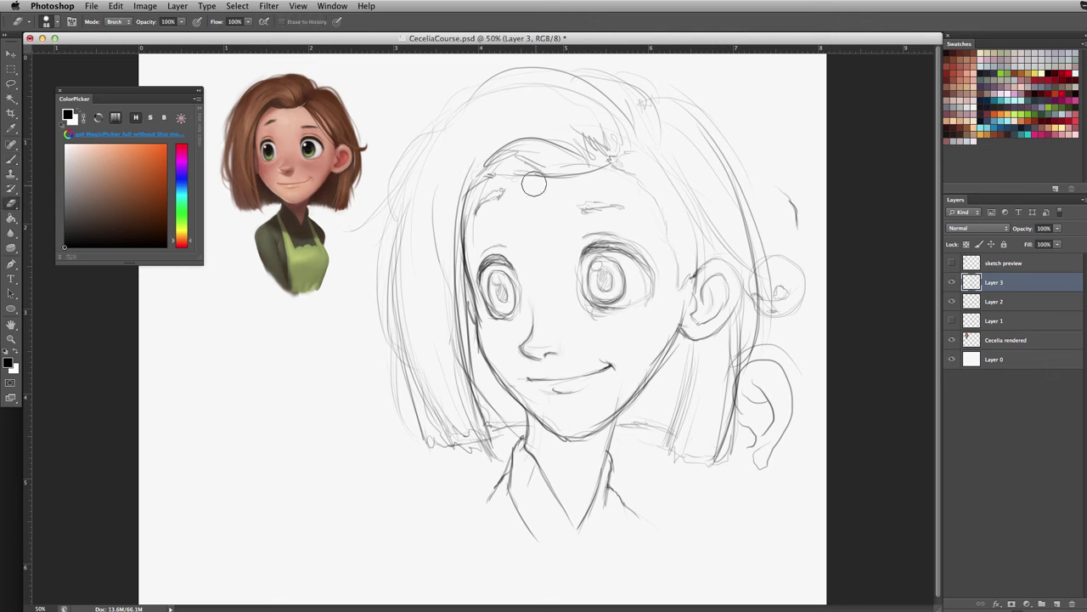
click(975, 299)
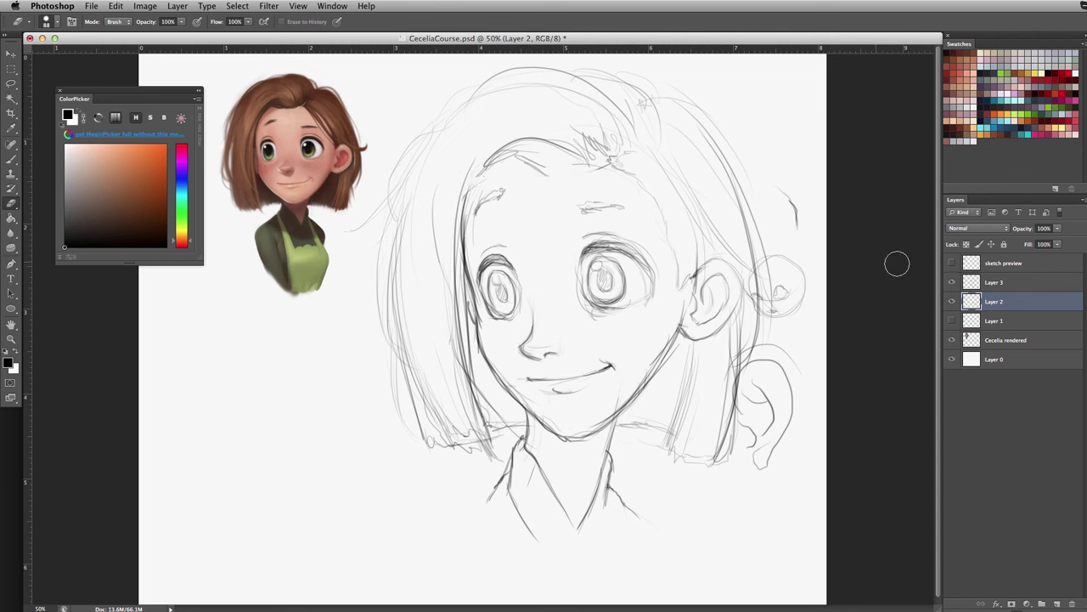
click(965, 283)
mouse_move(504, 164)
mouse_down()
mouse_move(547, 175)
mouse_move(605, 159)
mouse_up()
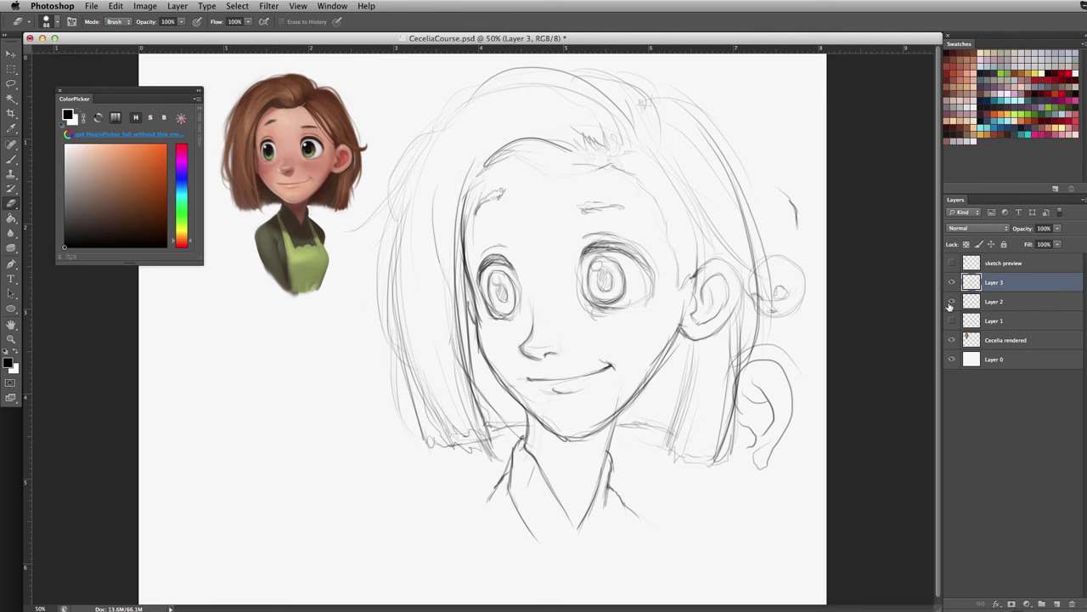
key(super+e)
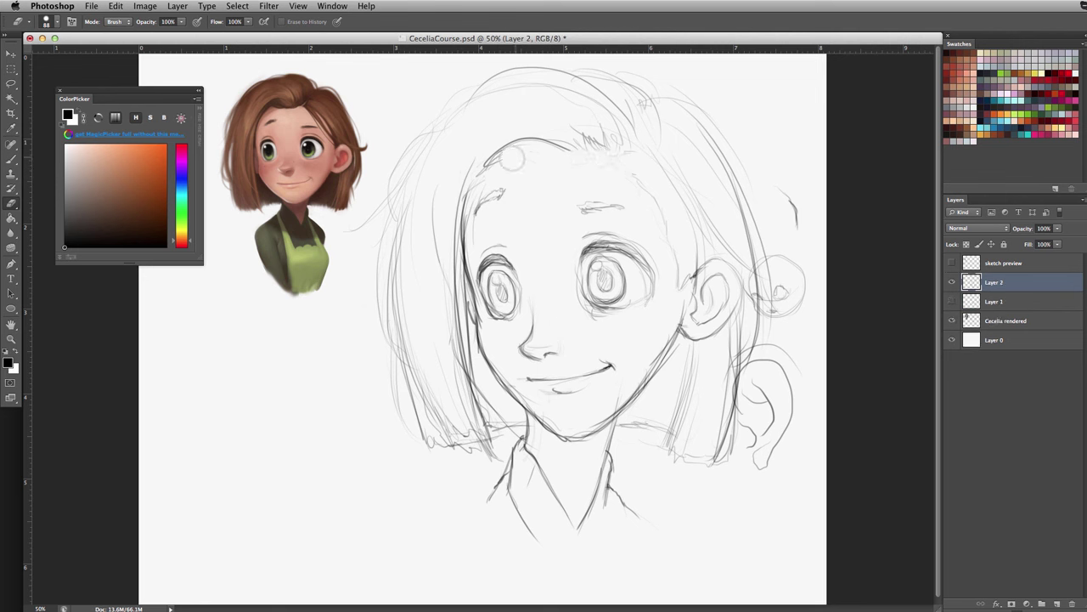
- Redraw the hairline around the forehead with a darker lock at its top, and lighten the nose bridge line
key(b)
mouse_move(505, 148)
mouse_down()
mouse_move(561, 145)
mouse_move(456, 241)
mouse_up()
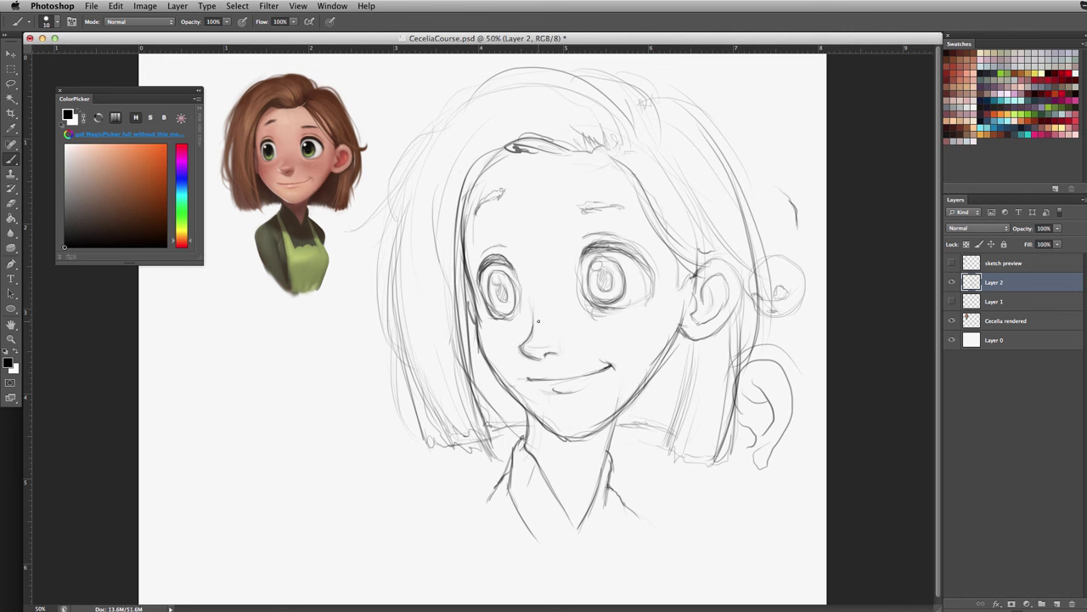
key(e)
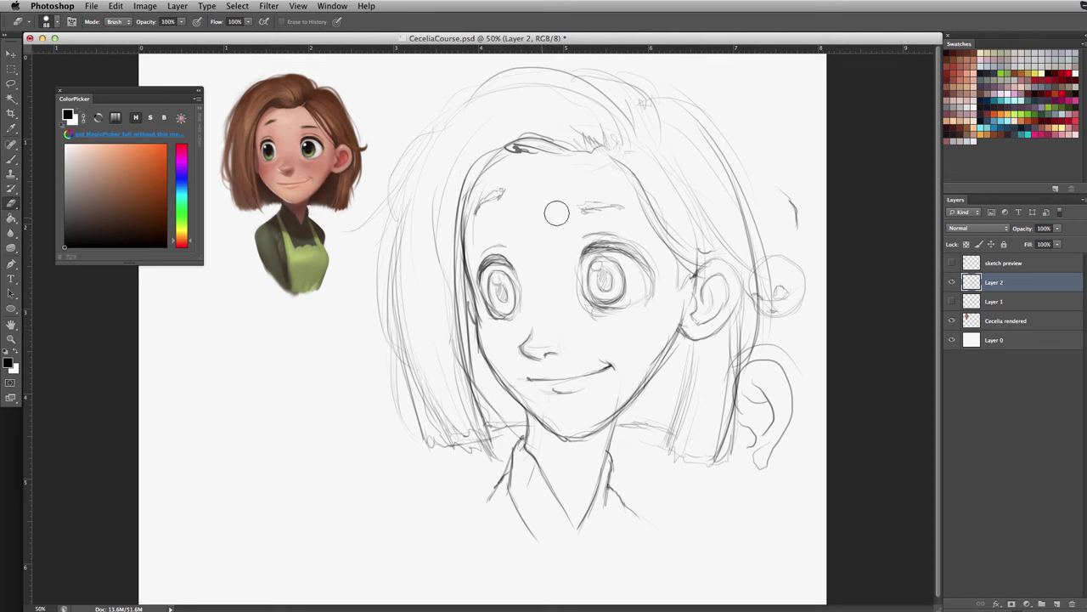
- Widen the whole Layer 2 sketch to 105.74% and shift it slightly down and right, comparing it with the previous version
click(12, 54)
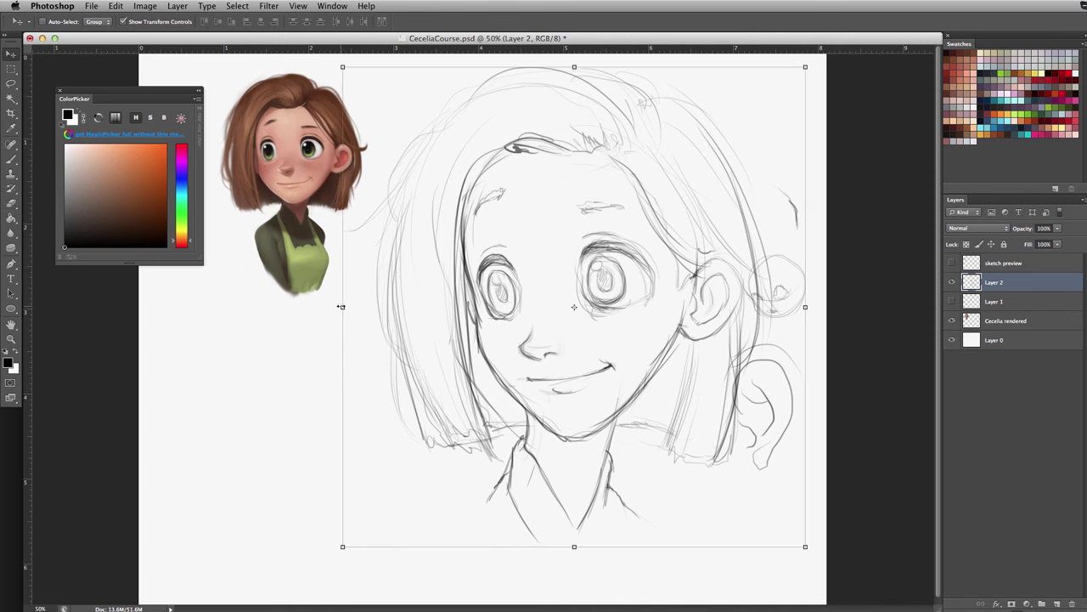
drag(343, 307, 317, 306)
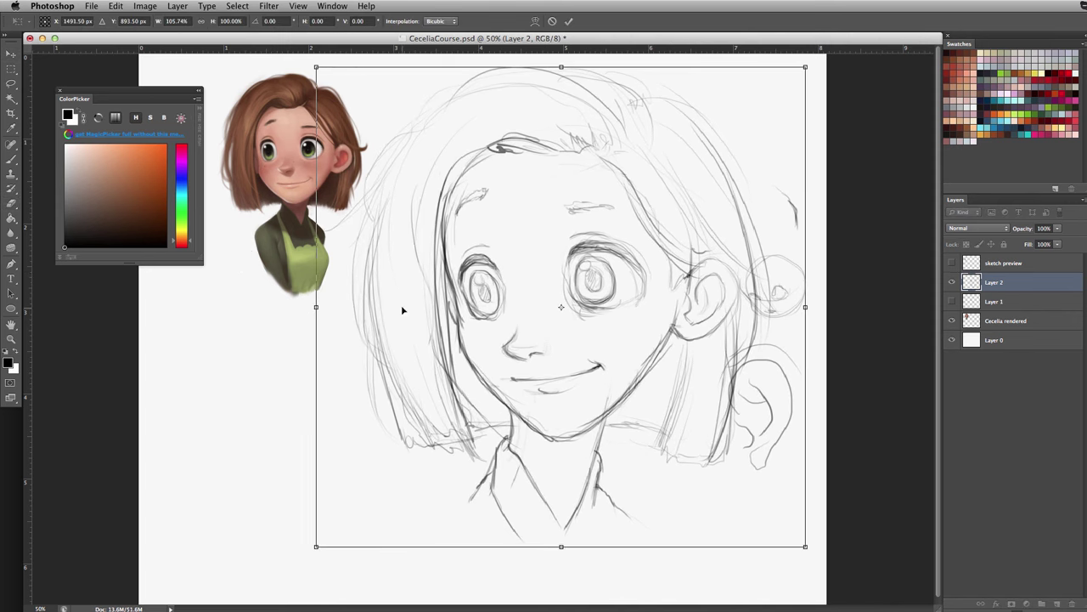
mouse_move(611, 328)
mouse_down()
mouse_move(630, 341)
mouse_move(619, 336)
mouse_up()
key(Return)
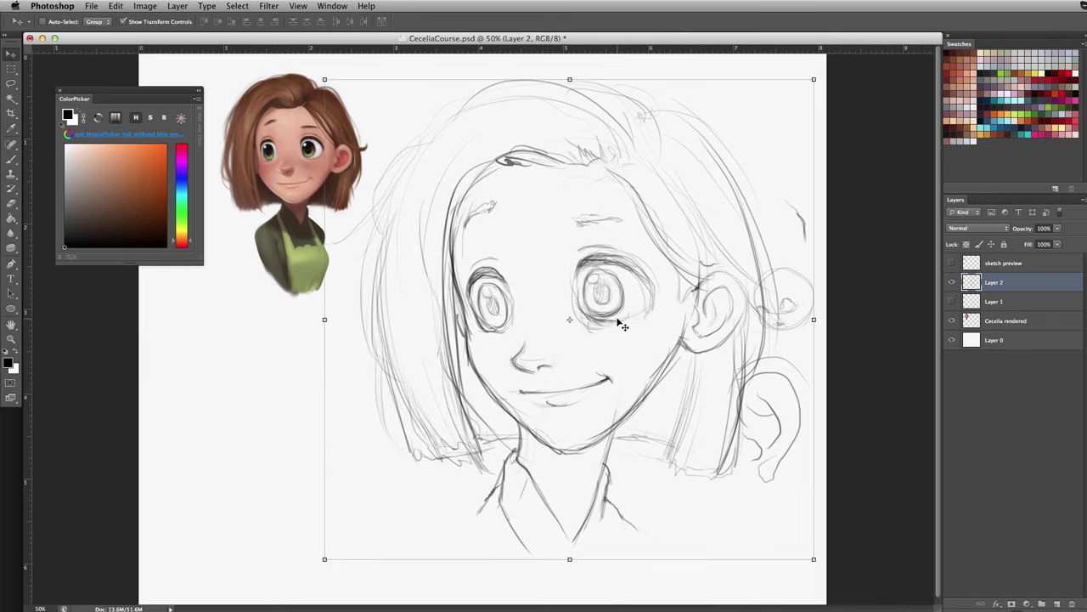
key(super+z)
key(super+z)
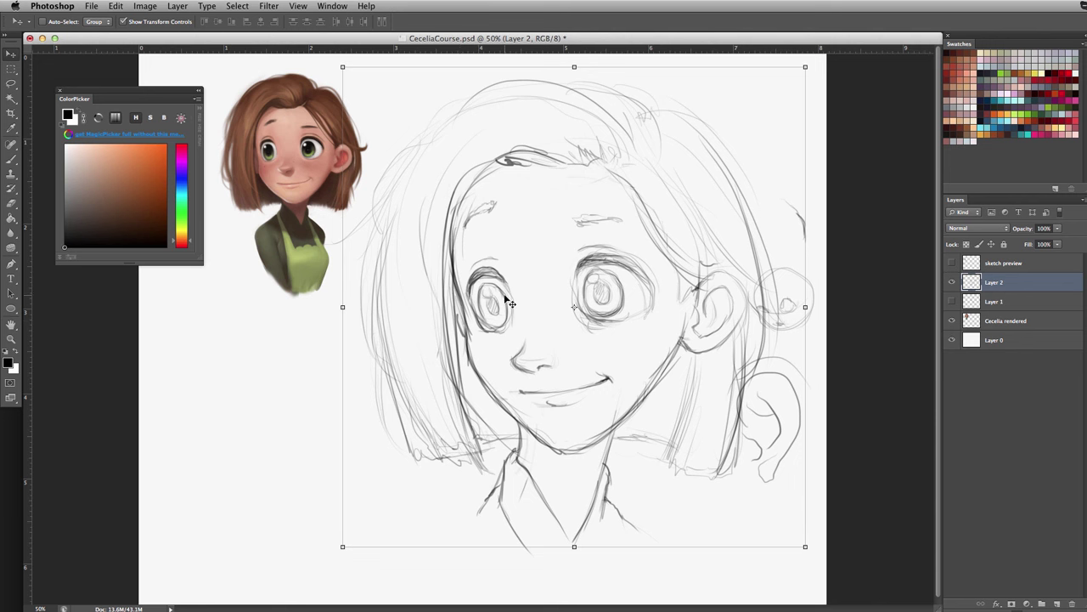
key(Return)
- Erase the loose outline around the near eye and redraw its outer and lower edge closer to the iris
key(e)
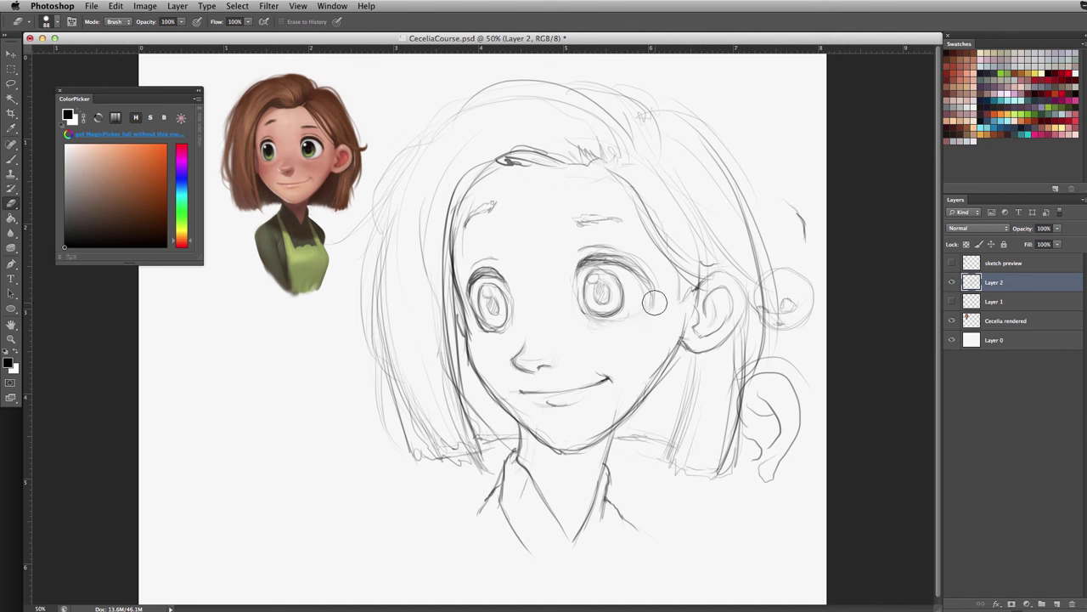
key(b)
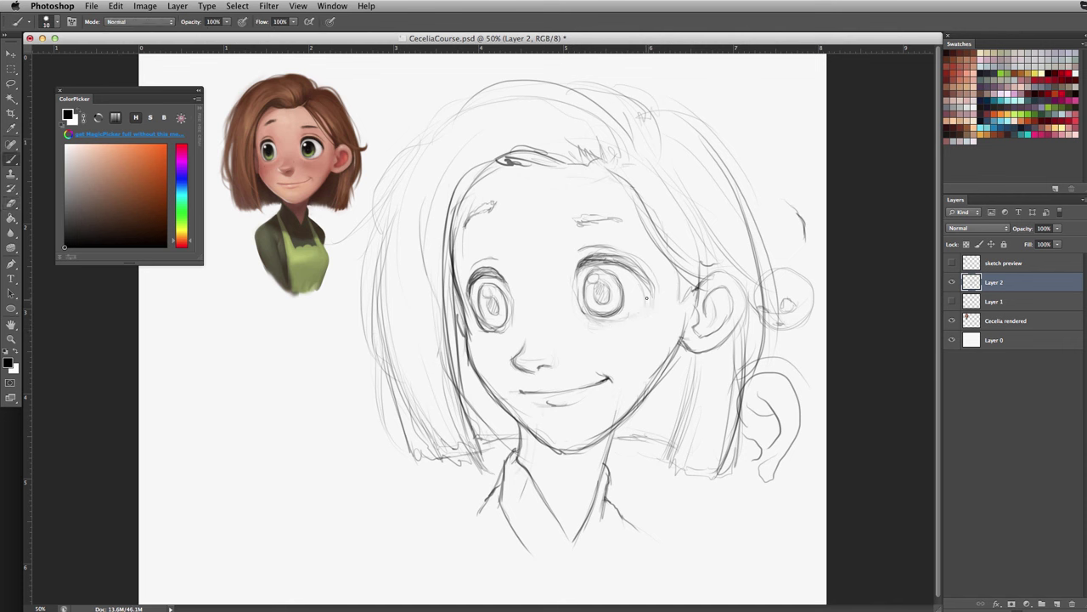
drag(647, 289, 619, 319)
- Extend the collar point and both shoulder lines, and strengthen the neck lines beneath the jaw
drag(562, 528, 574, 551)
mouse_move(483, 510)
mouse_down()
mouse_move(498, 548)
mouse_move(449, 536)
mouse_up()
drag(642, 535, 654, 538)
mouse_move(517, 422)
mouse_down()
mouse_move(561, 451)
mouse_move(609, 445)
mouse_move(601, 475)
mouse_up()
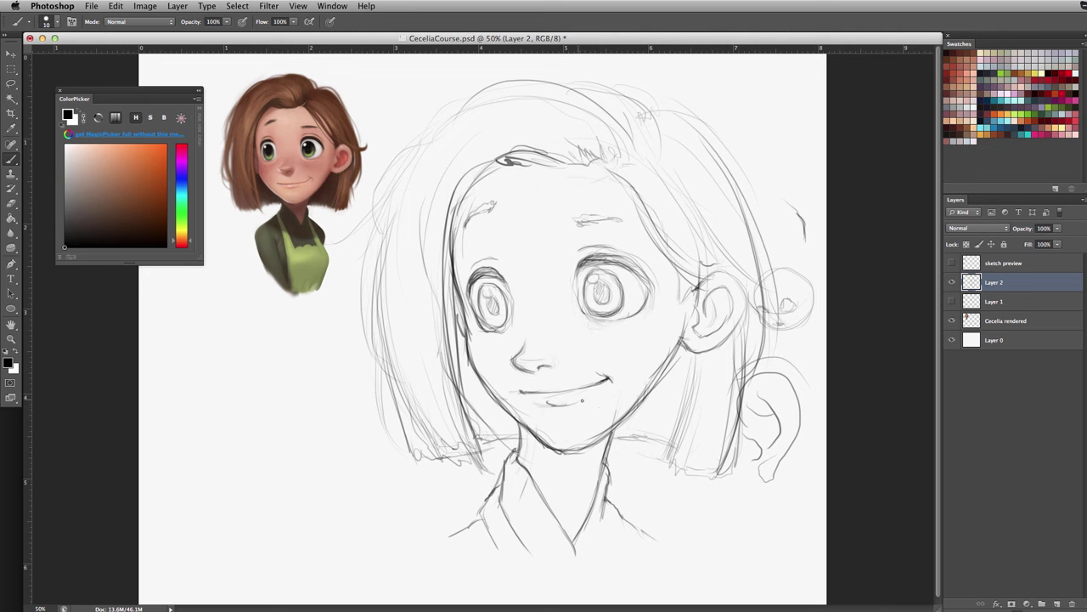
- Lasso the neck and collar, shift them right beneath the chin and rotate them -4.56 degrees
click(11, 84)
mouse_move(540, 582)
mouse_down()
mouse_move(456, 518)
mouse_move(523, 430)
mouse_move(554, 457)
mouse_move(593, 456)
mouse_move(627, 435)
mouse_move(701, 556)
mouse_up()
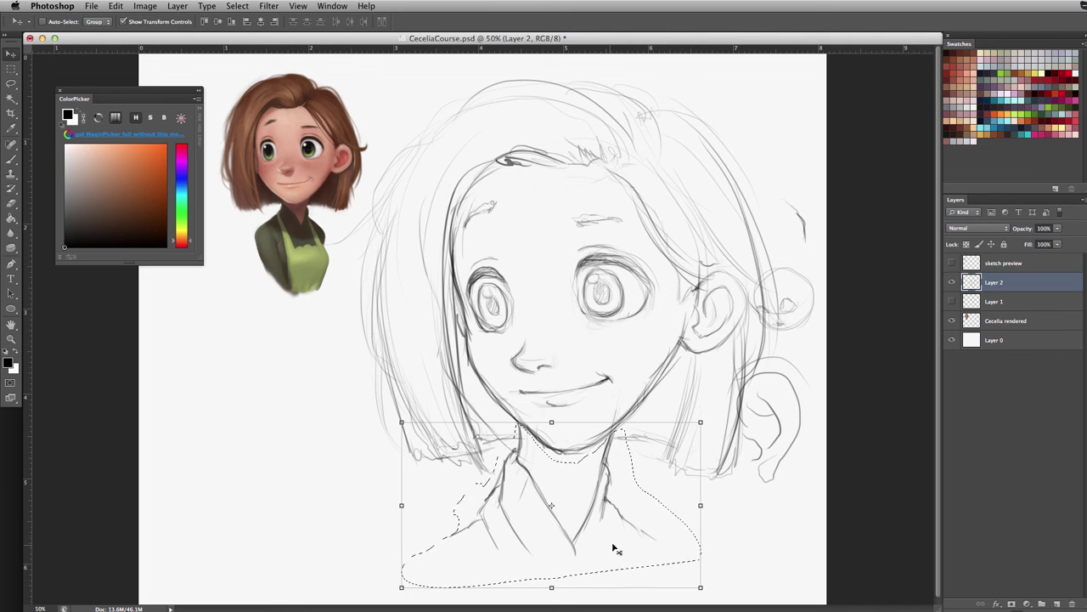
drag(614, 545, 630, 535)
drag(706, 414, 702, 382)
drag(624, 516, 619, 540)
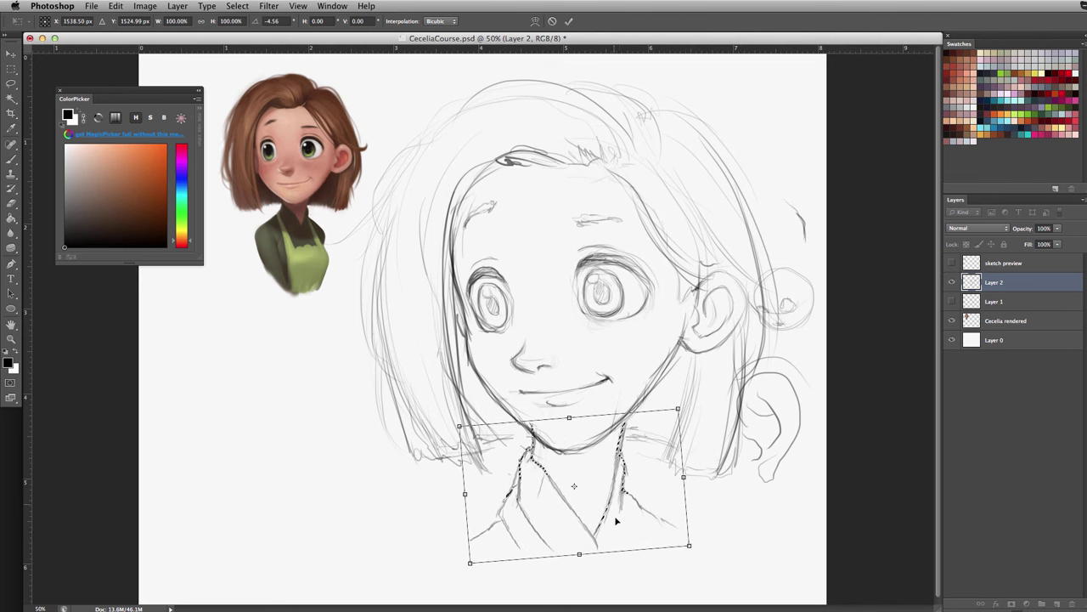
key(Return)
key(b)
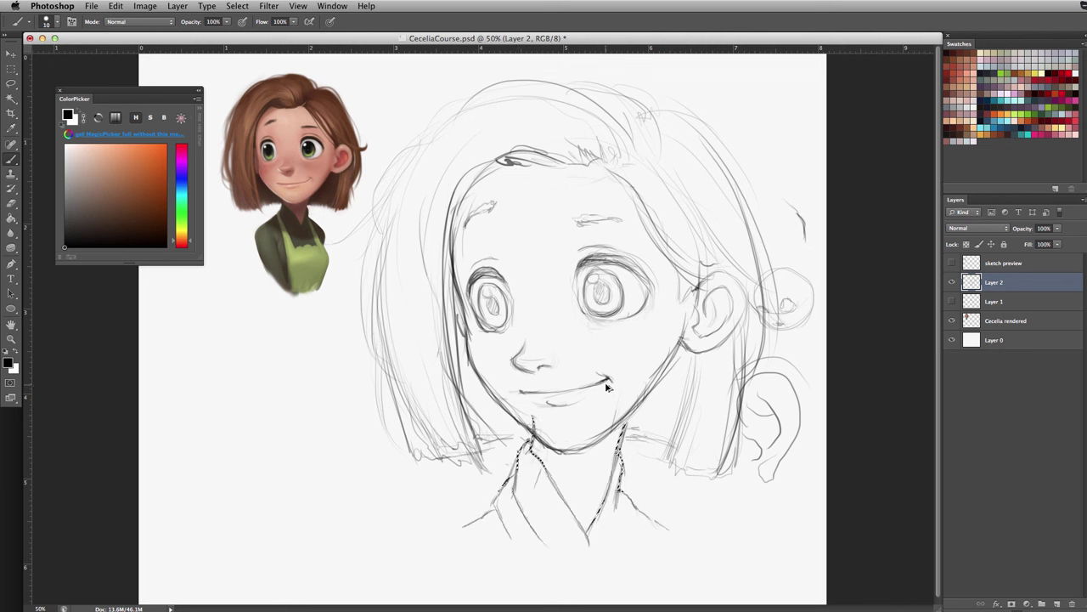
- Compare the neck and collar before and after the transform, keep the repositioned version and clear the selection
key(alt+super+z)
key(alt+super+z)
key(ctrl+z)
key(ctrl+z)
key(ctrl+z)
key(ctrl+z)
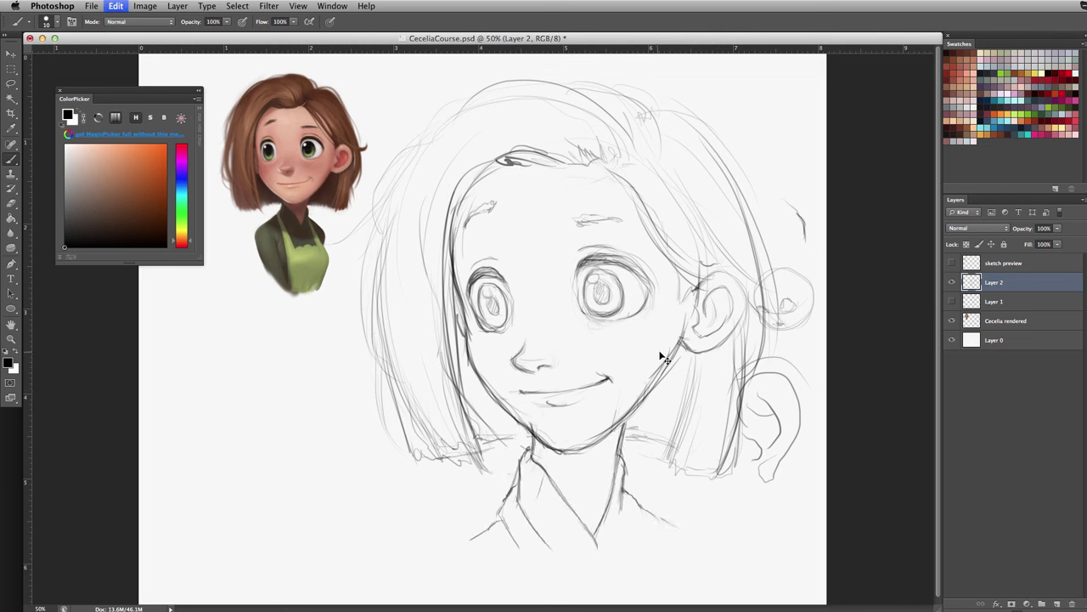
key(super+z)
- Mirror the canvas to check the drawing, erase stray lines where the neck meets the jaw, and flip the canvas back
key(super+shift+h)
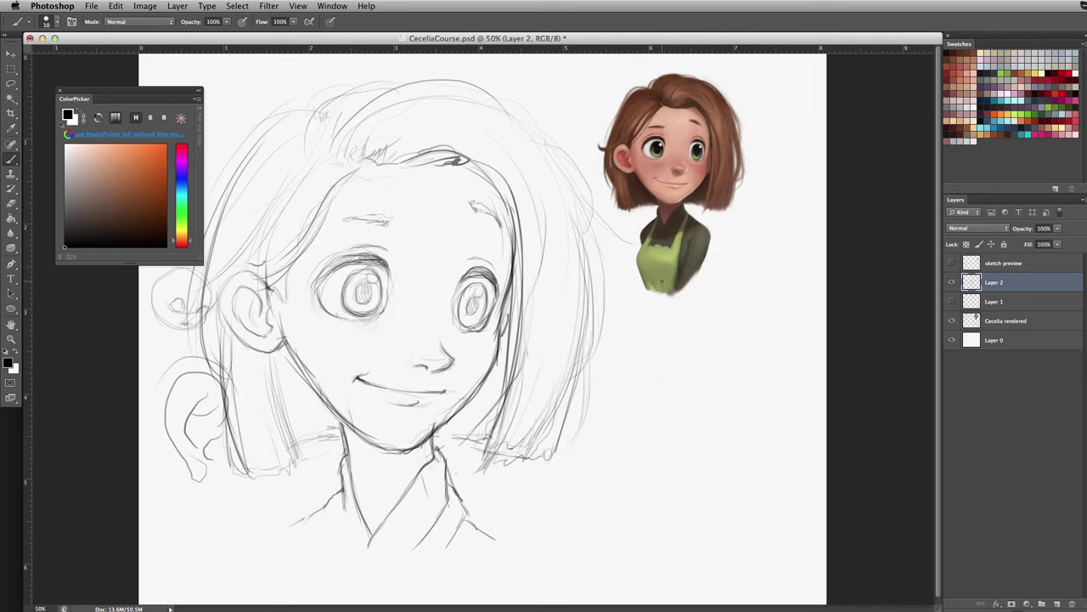
key(e)
mouse_move(433, 424)
mouse_down()
mouse_move(459, 425)
mouse_move(446, 424)
mouse_up()
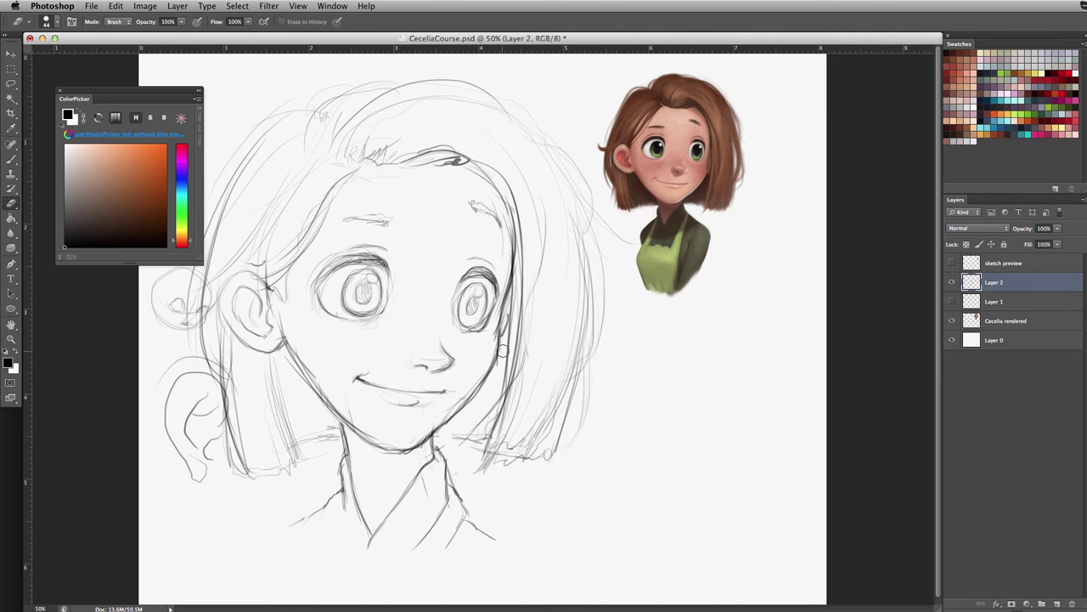
key(ctrl+shift+h)
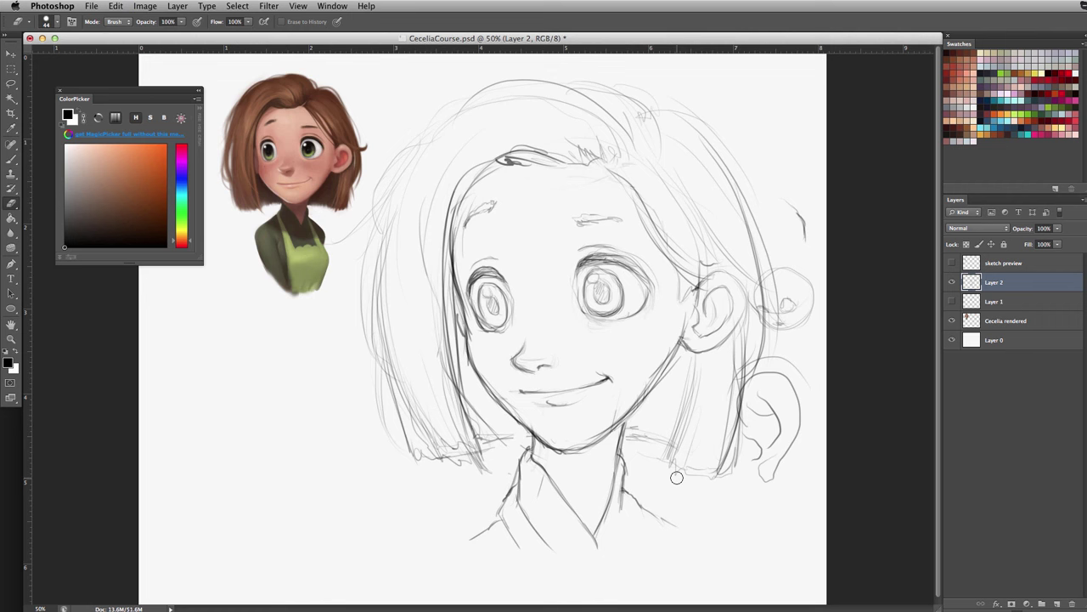